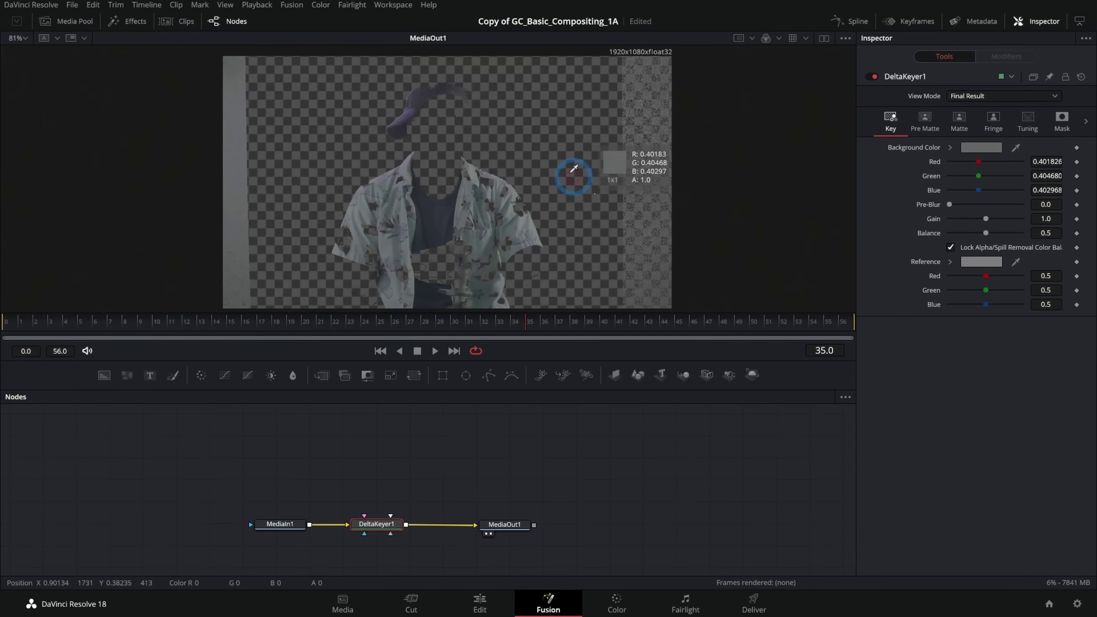
# Step: Sample the DeltaKeyer's background color from the backdrop beside the subject
pyautogui.moveTo(574, 169); pyautogui.dragTo(561, 119)
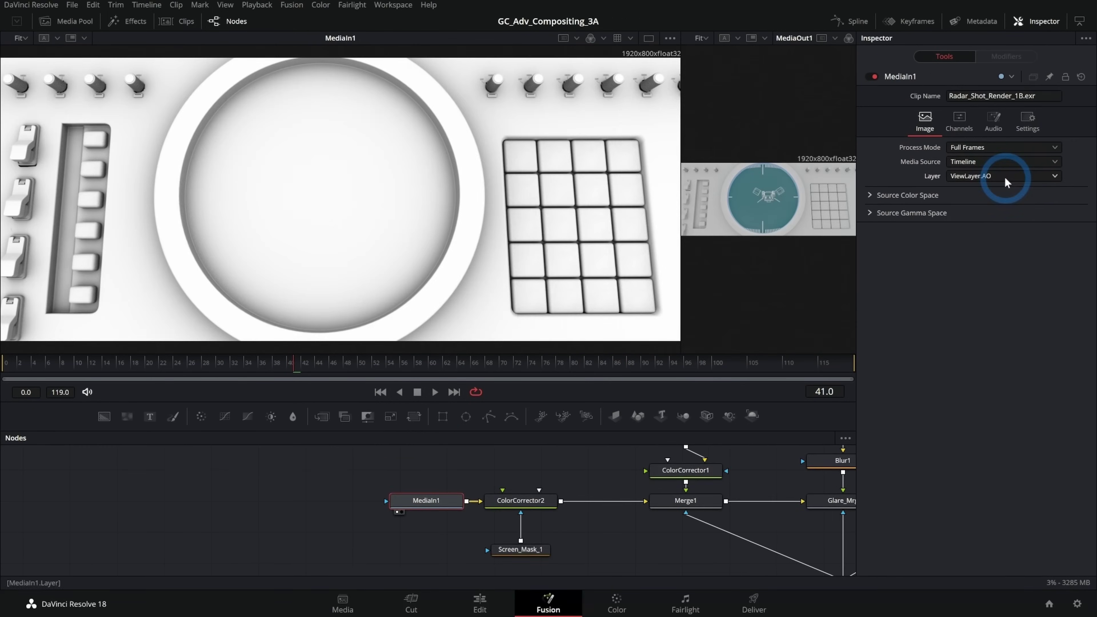
# Step: Choose a different render layer for the Radar_Shot_Render_1B.exr clip in MediaIn1
pyautogui.click(1005, 177)
pyautogui.click(1000, 225)
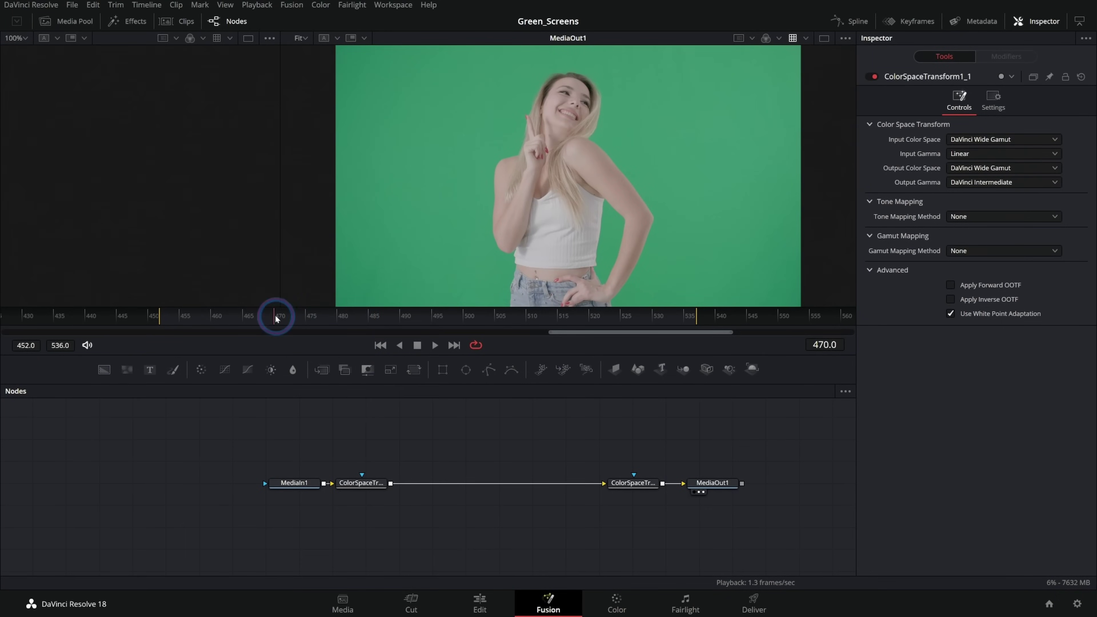
# Step: Play back the green screen clip in the Green_Screens project and stop on frame 488
pyautogui.click(174, 320)
pyautogui.press('space')
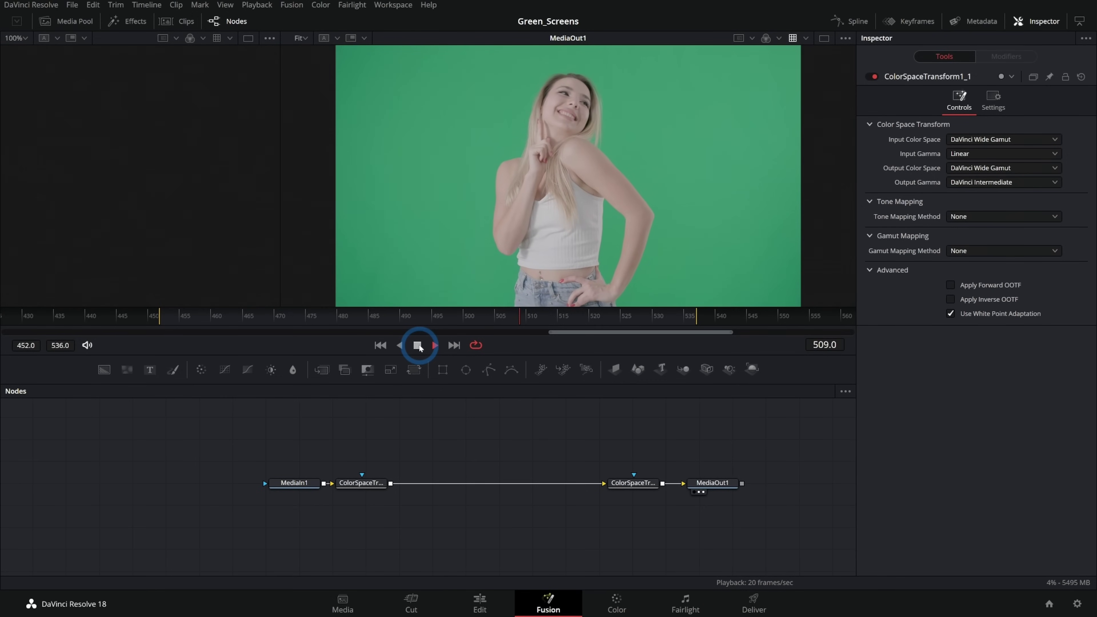
pyautogui.click(417, 345)
pyautogui.click(273, 318)
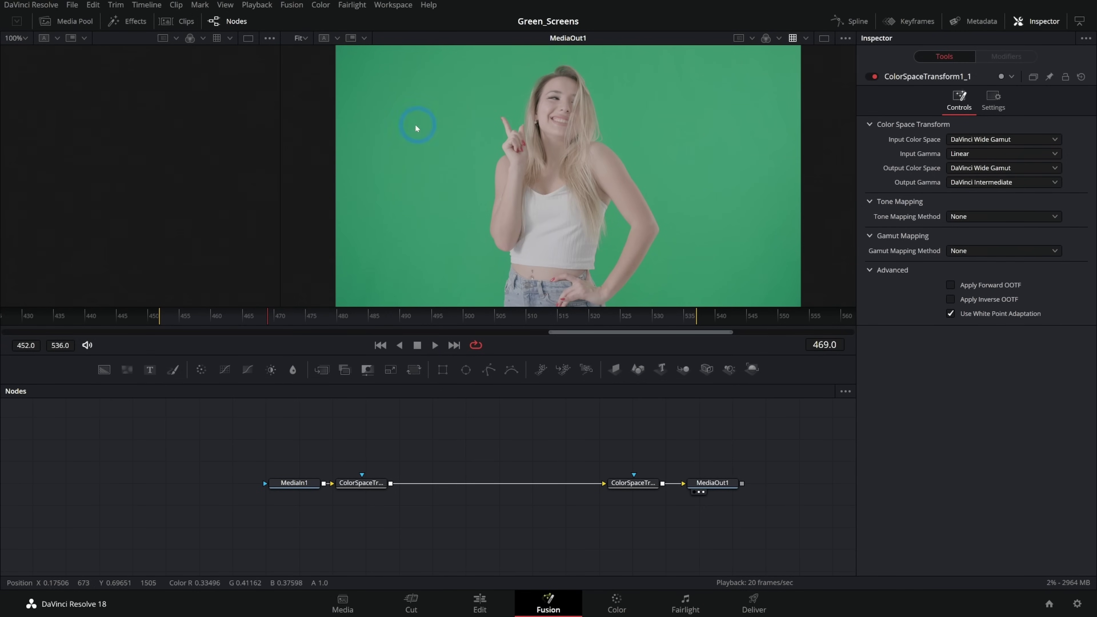
pyautogui.moveTo(285, 319); pyautogui.dragTo(387, 320)
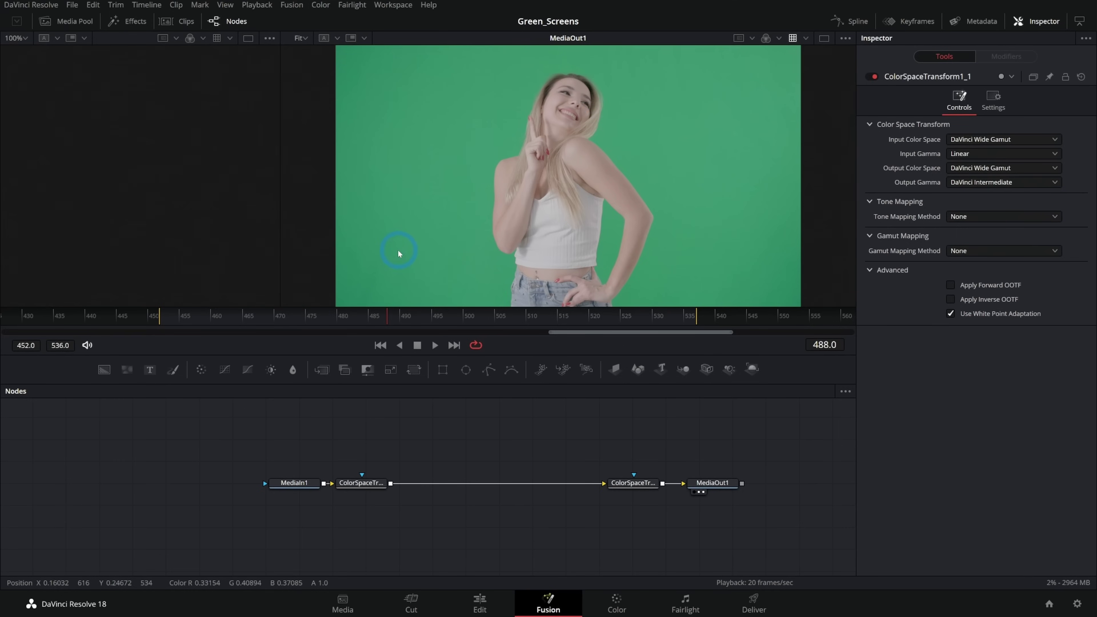
# Step: Spread the input and output node pairs apart to make room between the two Color Space Transforms
pyautogui.moveTo(375, 488); pyautogui.dragTo(280, 488)
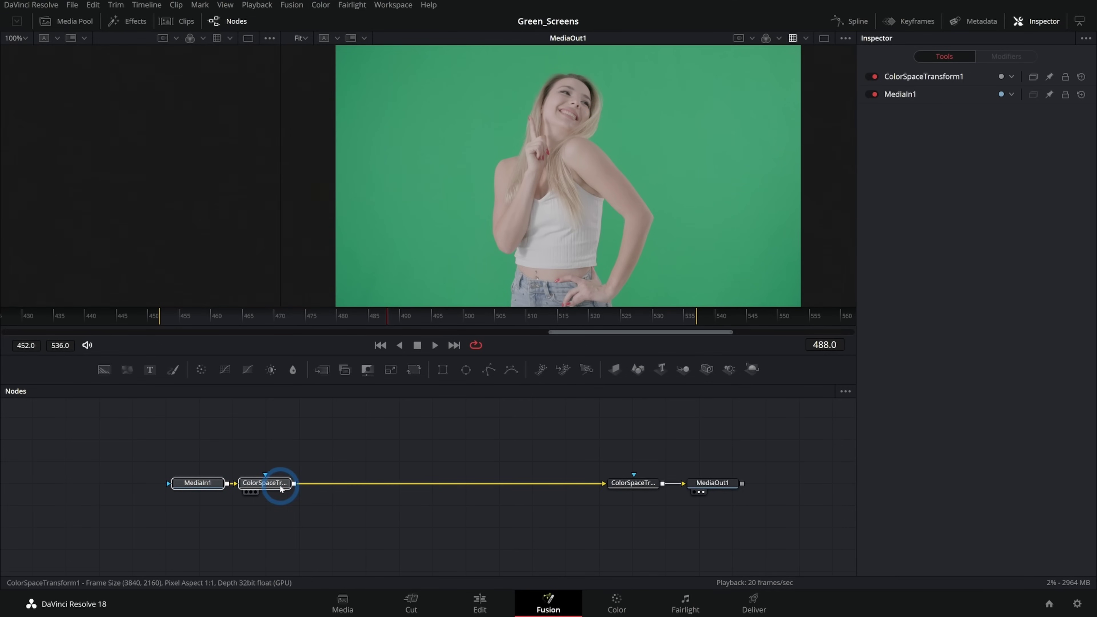
pyautogui.moveTo(618, 437); pyautogui.dragTo(726, 516)
# Step: Check the Color Management page of the project settings and leave it without changes
pyautogui.hotkey('shift', '9')
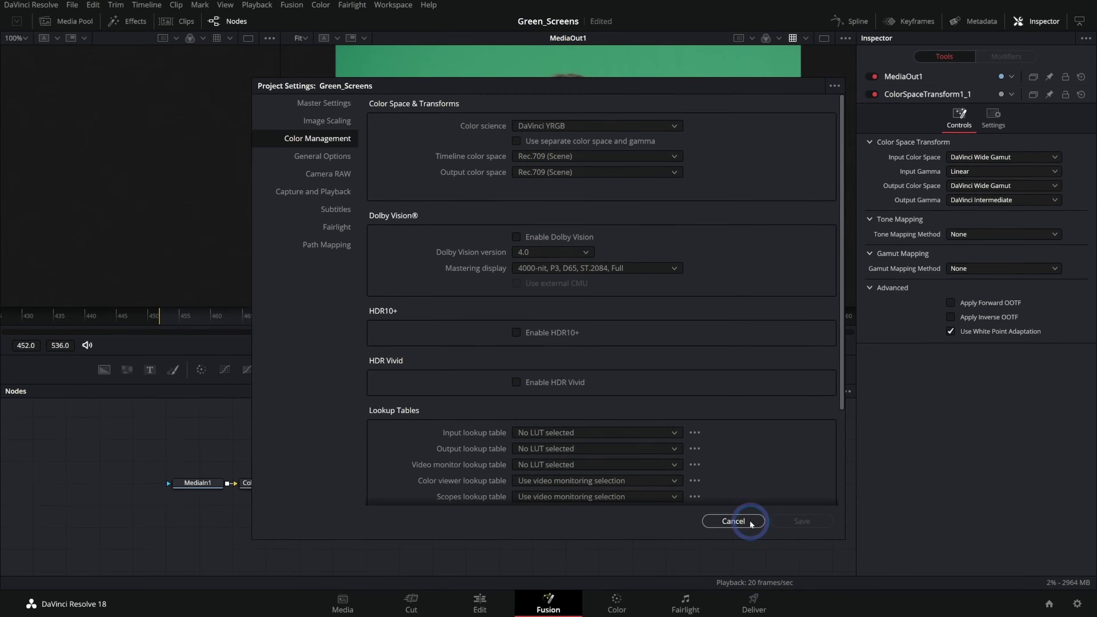
pyautogui.click(758, 522)
# Step: Show MediaIn1 in the first viewer beside MediaOut1 and give the MediaOut1 viewer more width
pyautogui.click(197, 483)
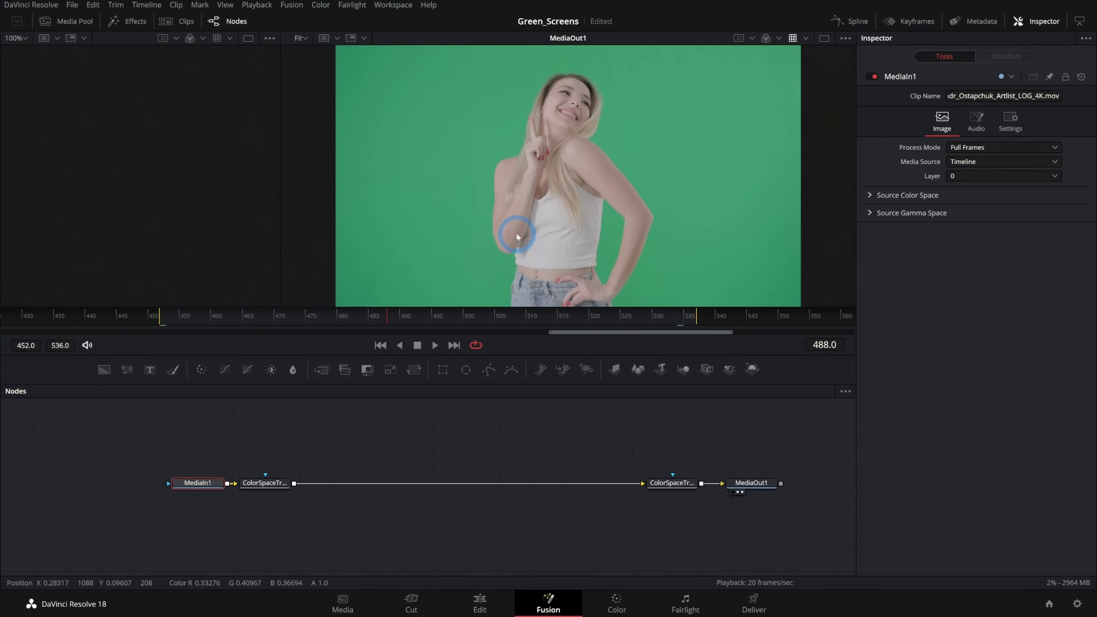
pyautogui.press('1')
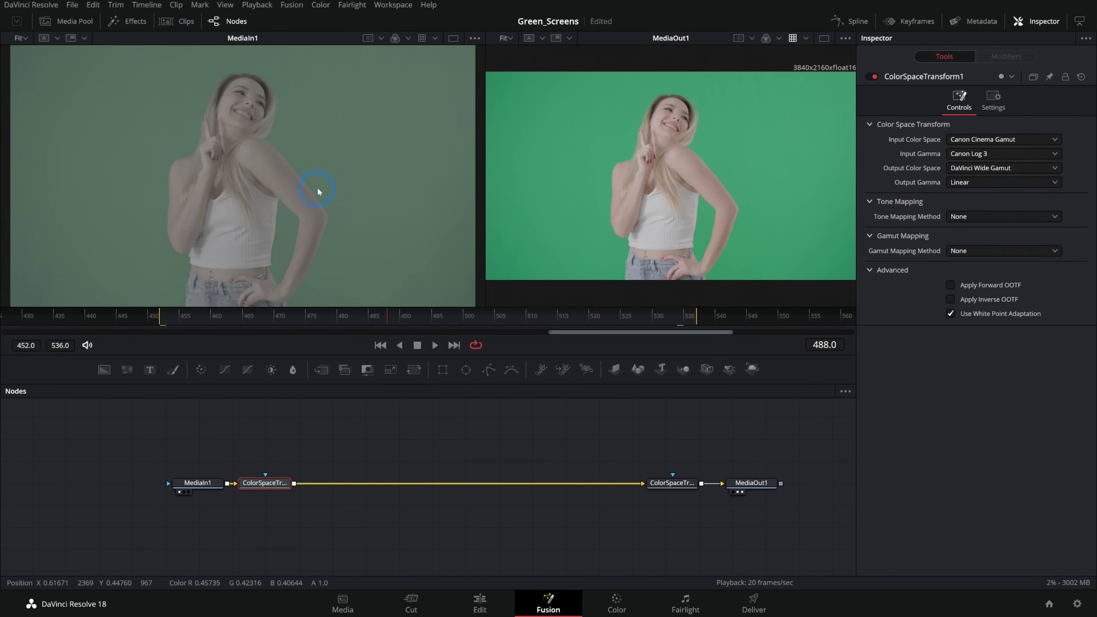
pyautogui.moveTo(480, 190); pyautogui.dragTo(360, 189)
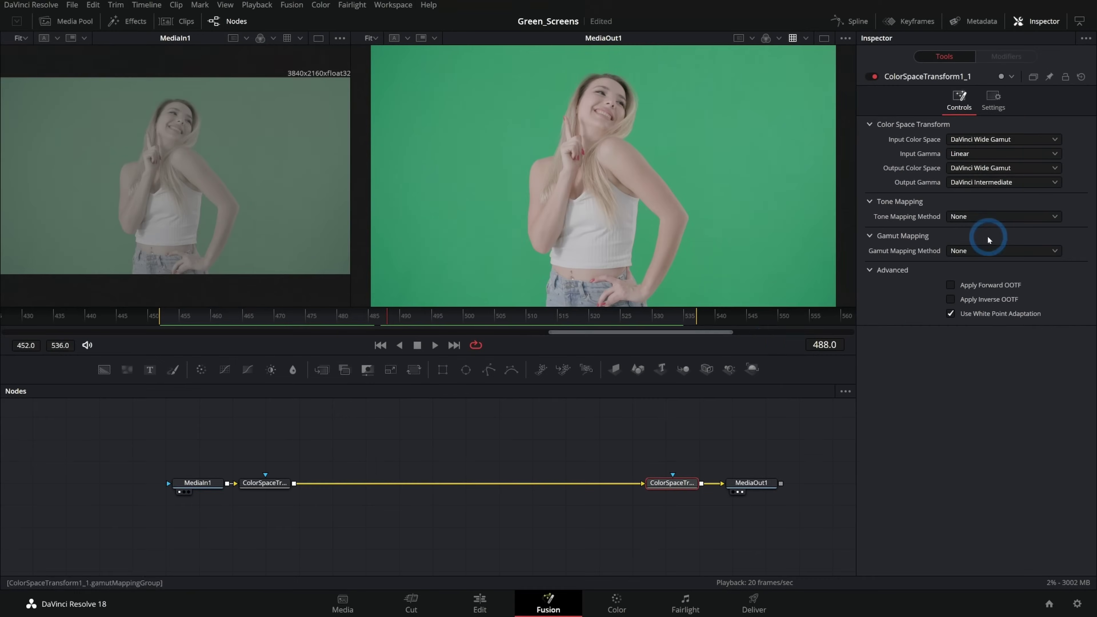
# Step: Turn the MediaOut1 viewer's LUT off and on again to compare the image
pyautogui.click(792, 38)
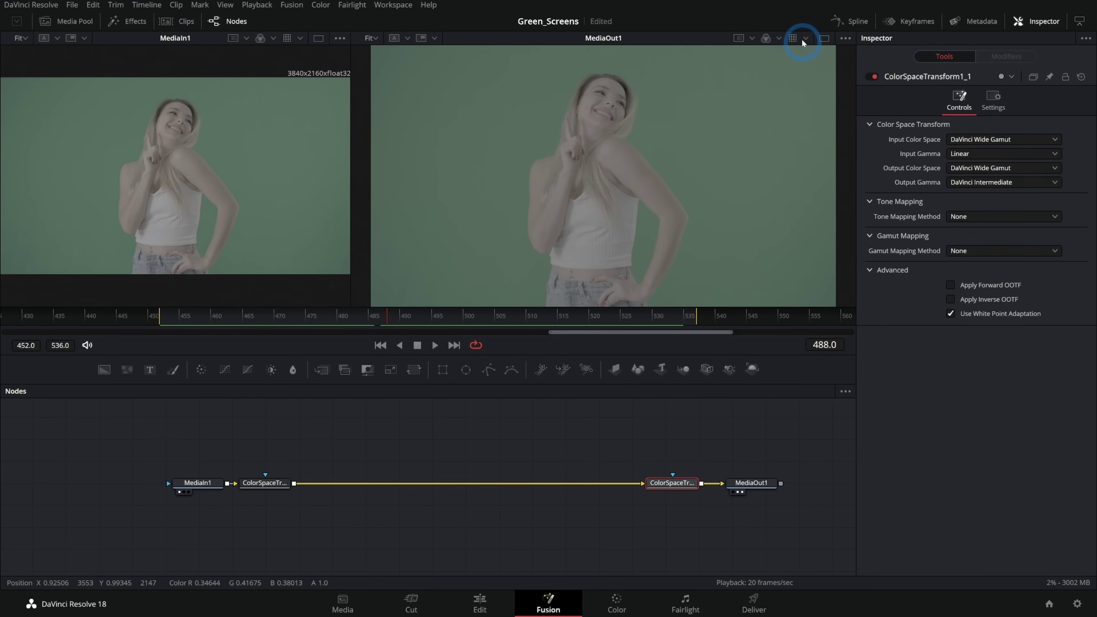
pyautogui.click(795, 65)
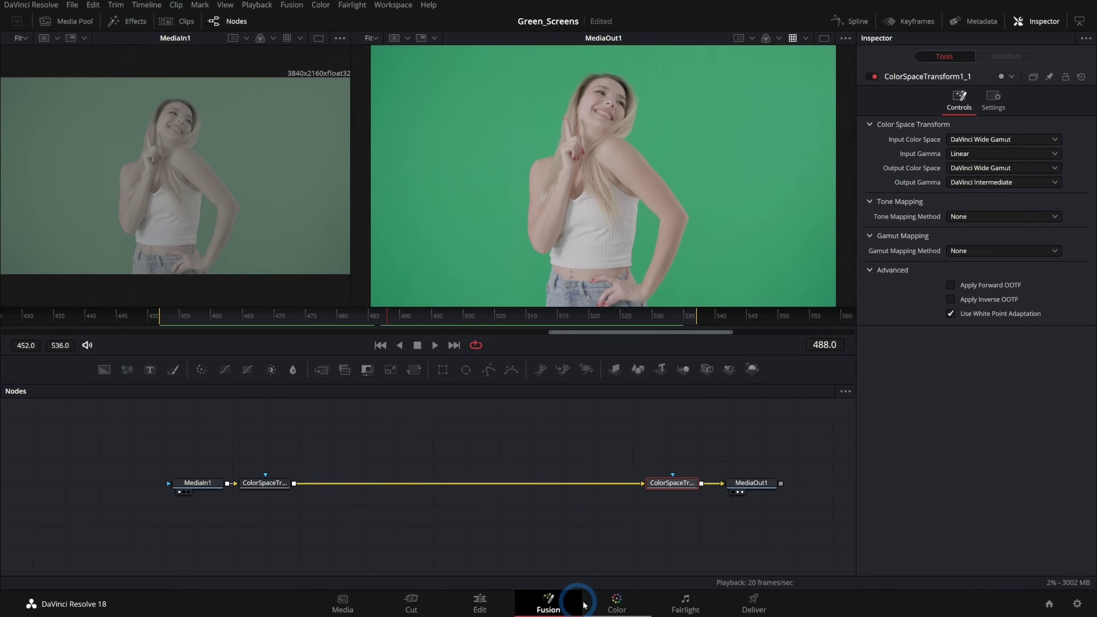
# Step: On the Color page, review clip 01's Color Space Transform settings and the Generate LUT size options
pyautogui.click(617, 603)
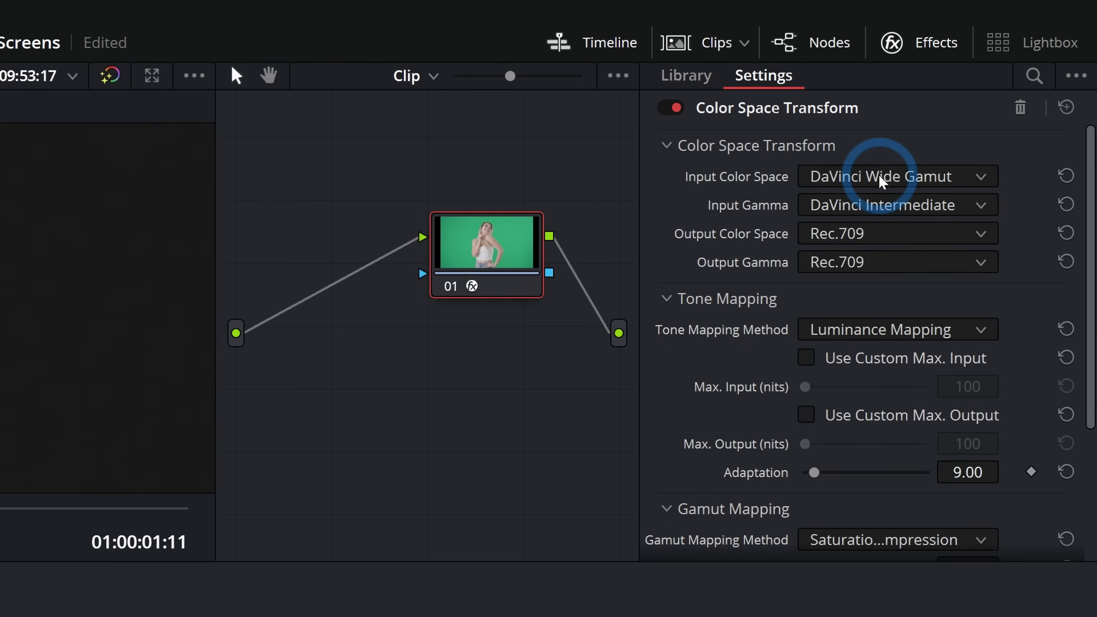
pyautogui.scroll(-3, 815, 320)
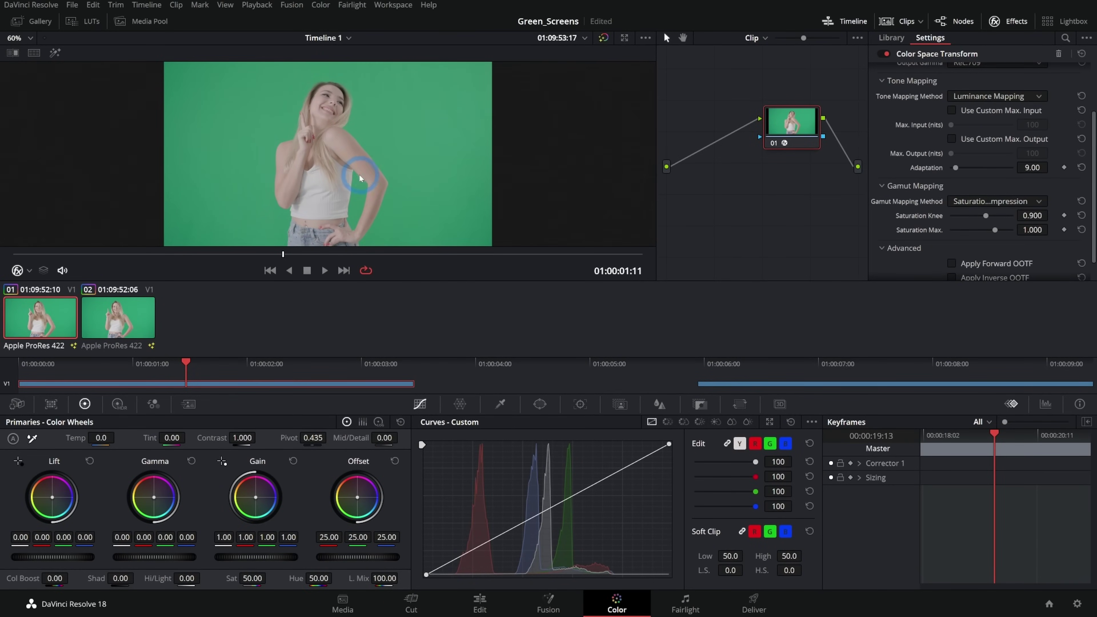
pyautogui.rightClick(57, 311)
pyautogui.moveTo(149, 351)
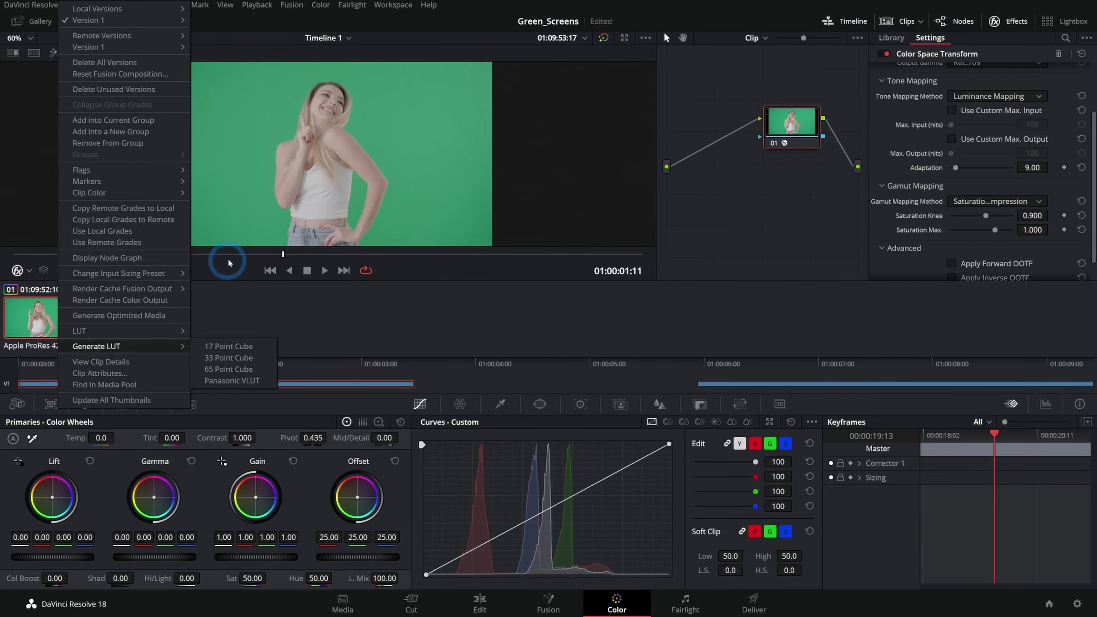
pyautogui.click(736, 178)
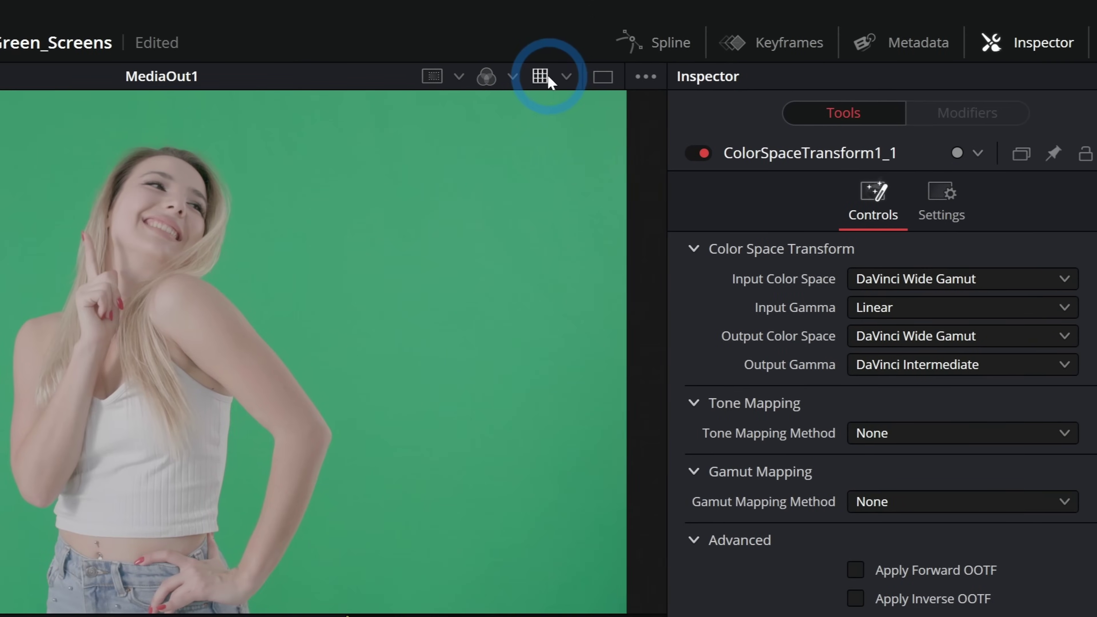
# Step: Back on the Fusion page, compare MediaOut1 once more with and without the viewer LUT
pyautogui.click(795, 39)
pyautogui.click(796, 39)
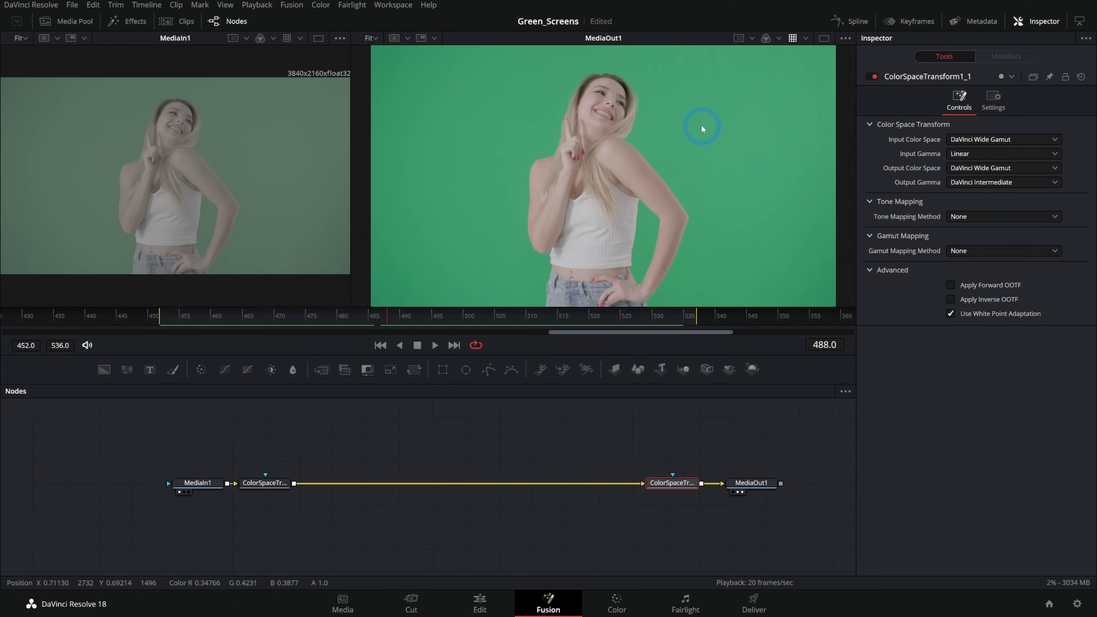
# Step: Insert a DeltaKeyer after the first Color Space Transform and space it away from that node
pyautogui.moveTo(618, 434); pyautogui.dragTo(612, 465)
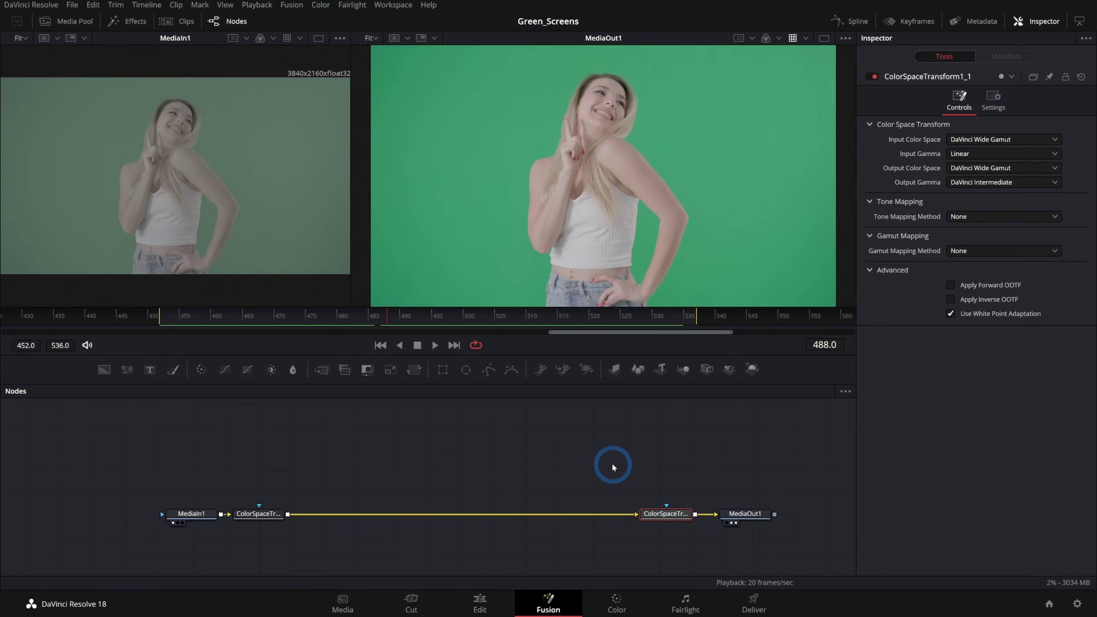
pyautogui.moveTo(485, 455); pyautogui.dragTo(488, 457)
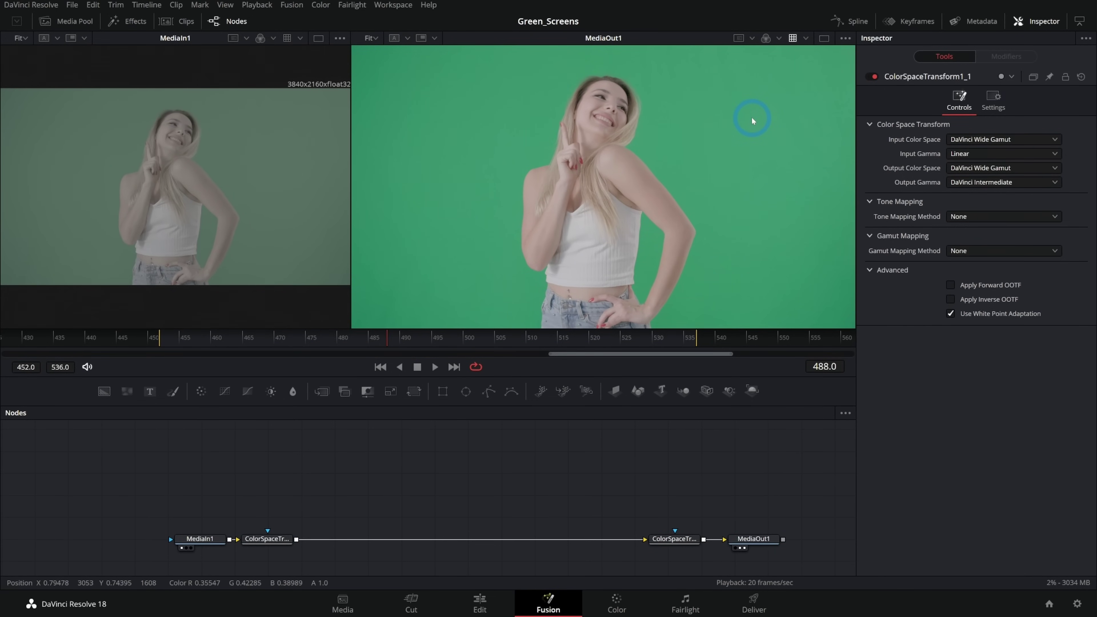
pyautogui.click(287, 545)
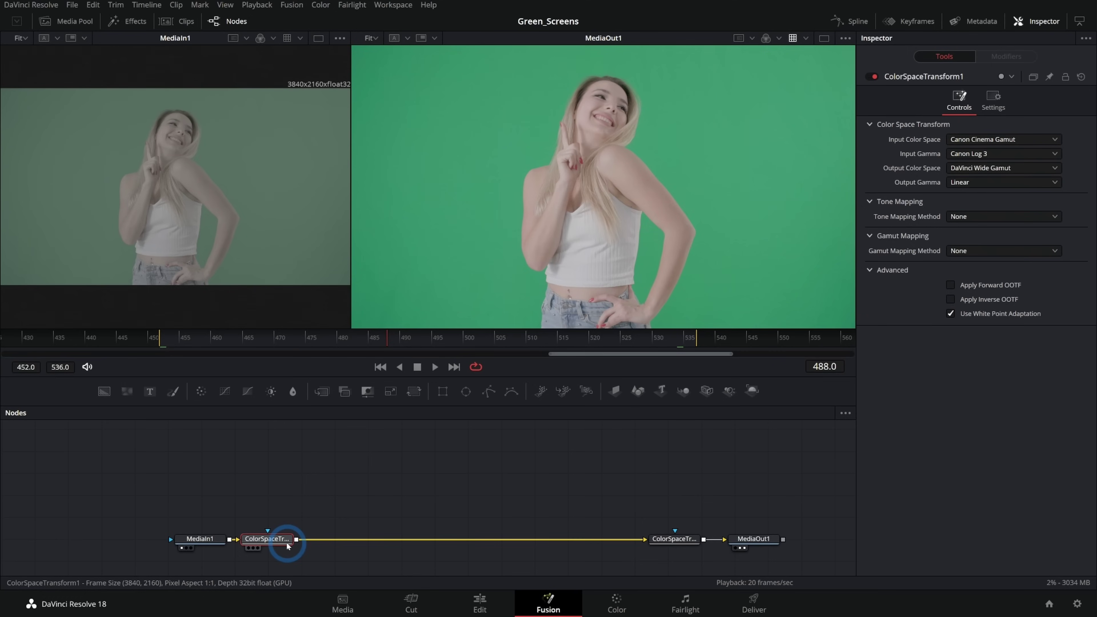
pyautogui.hotkey('shift', 'space')
pyautogui.write('color spa')
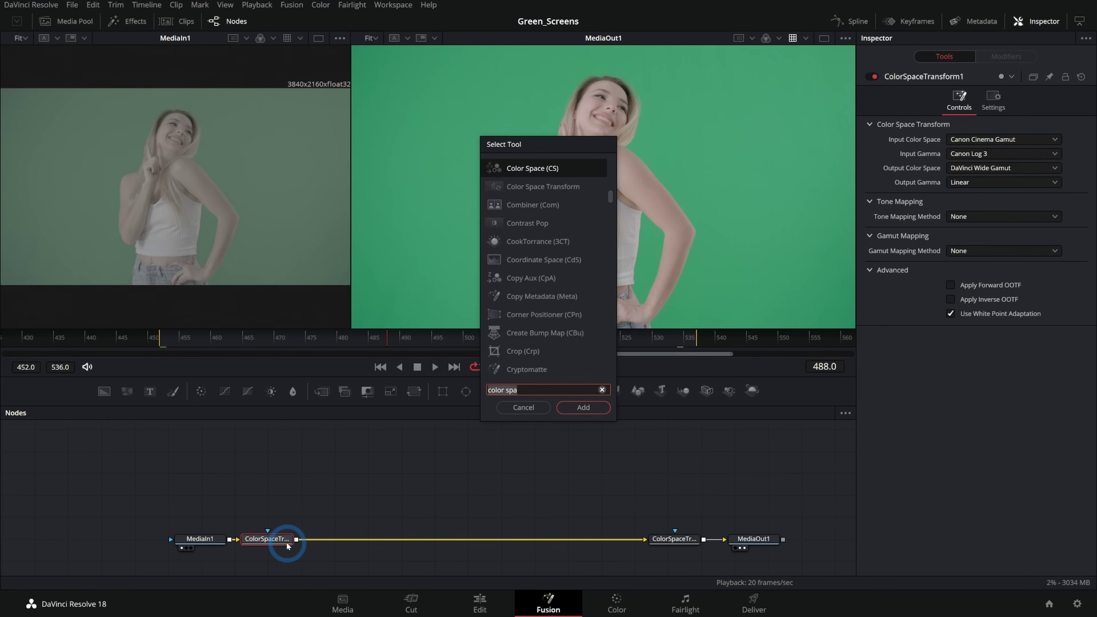
pyautogui.write('del')
pyautogui.press('Return')
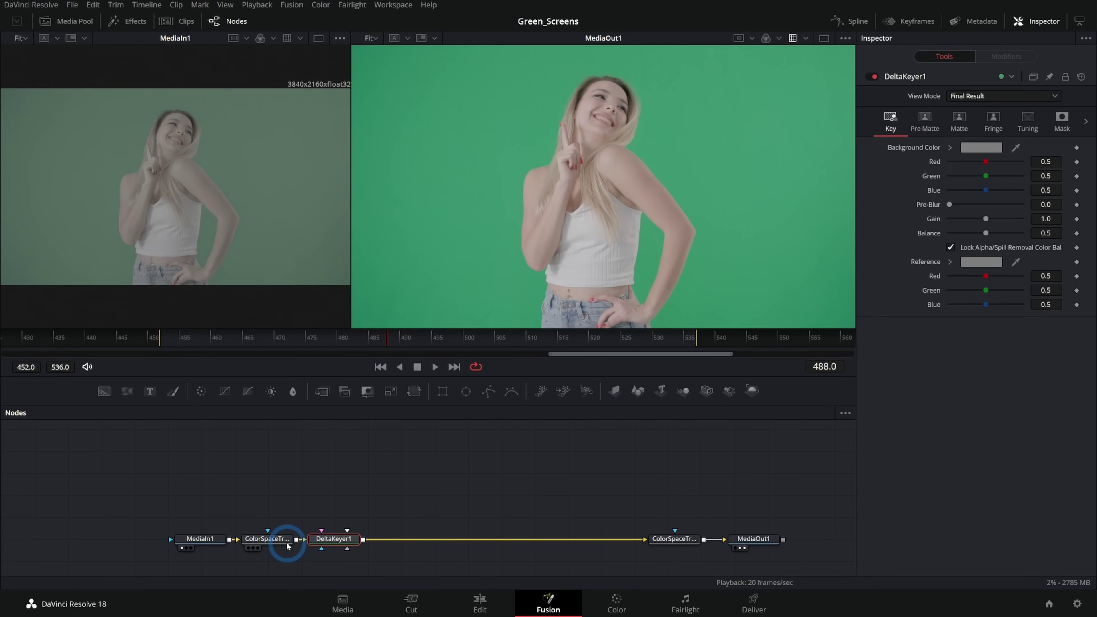
pyautogui.moveTo(338, 540); pyautogui.dragTo(414, 541)
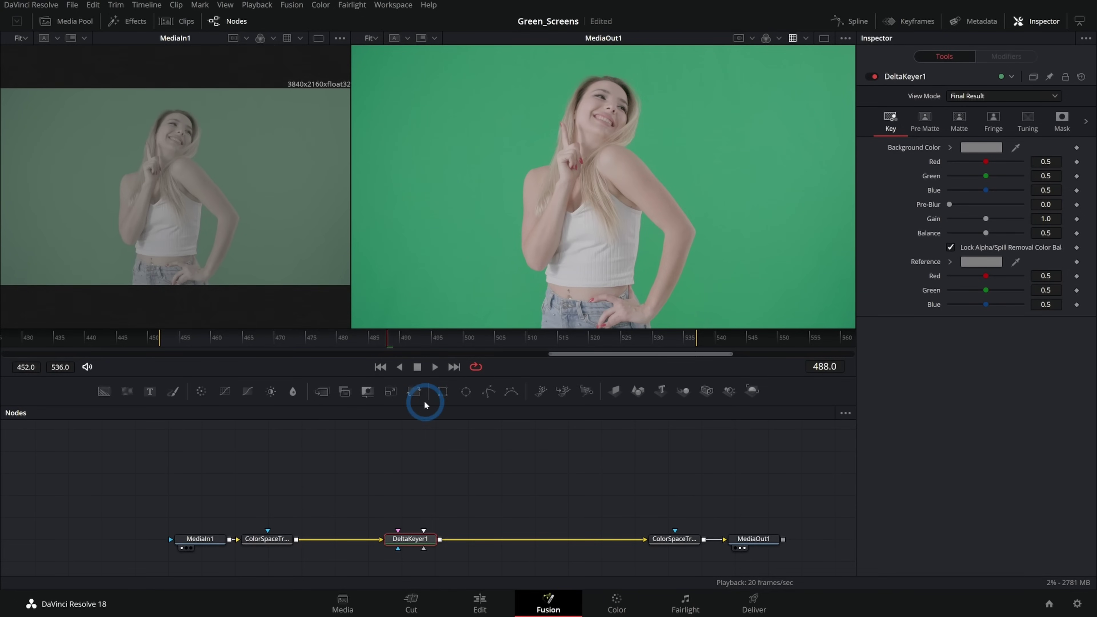
# Step: Insert a Reduce Noise v5 node between the first Color Space Transform and the DeltaKeyer
pyautogui.hotkey('shift', 'space')
pyautogui.write('nois')
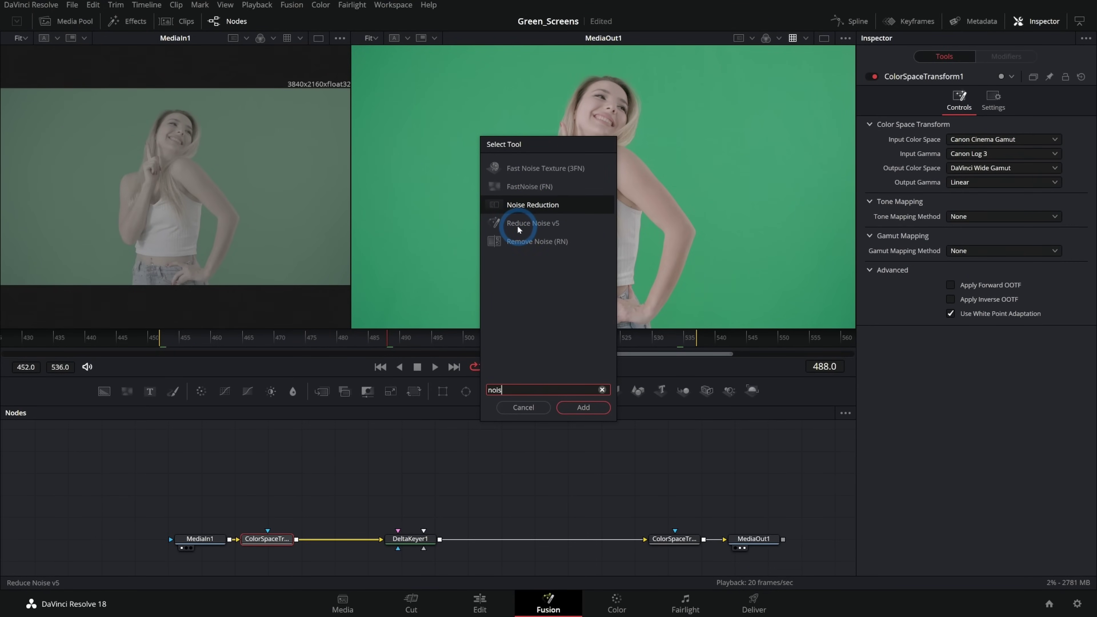
pyautogui.click(528, 224)
pyautogui.click(583, 407)
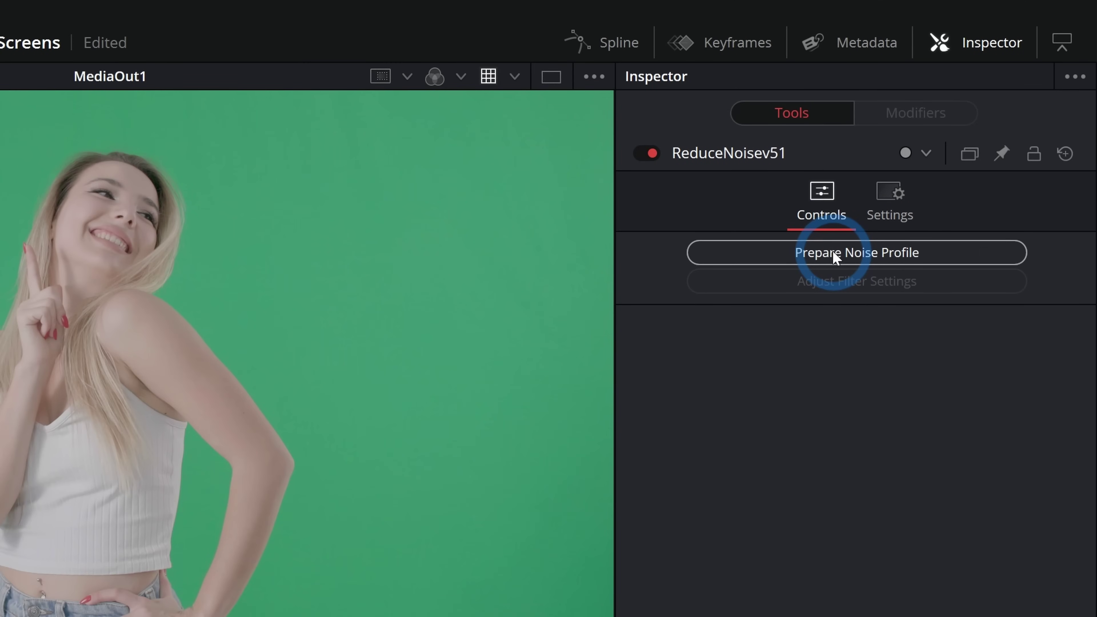
# Step: Prepare a noise profile in Neat Video by building it from the green backdrop, and apply it
pyautogui.click(836, 258)
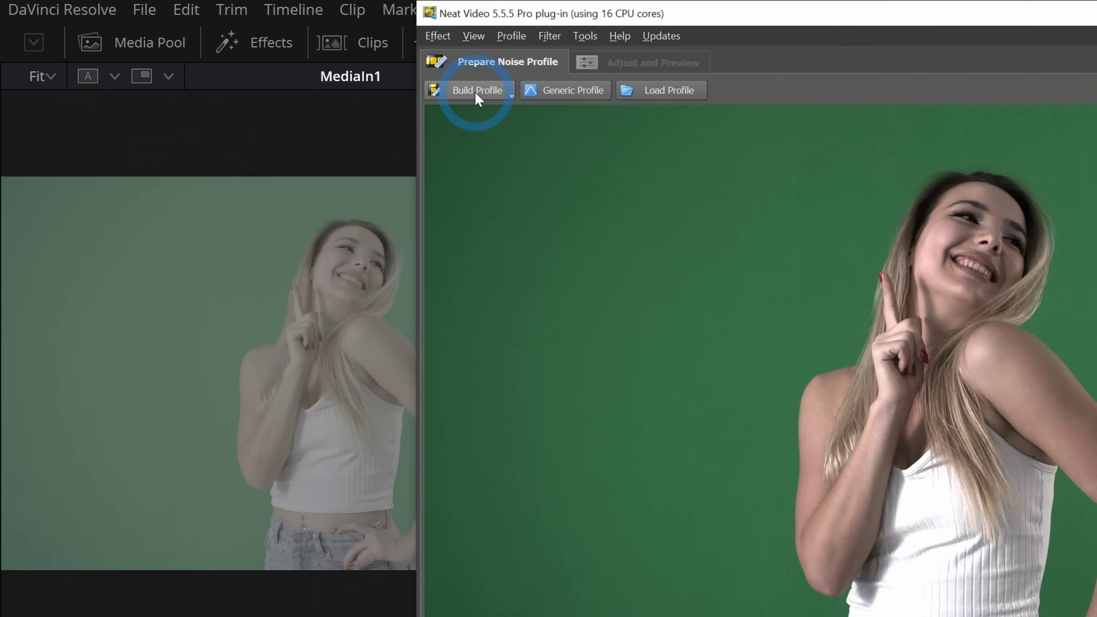
pyautogui.click(477, 94)
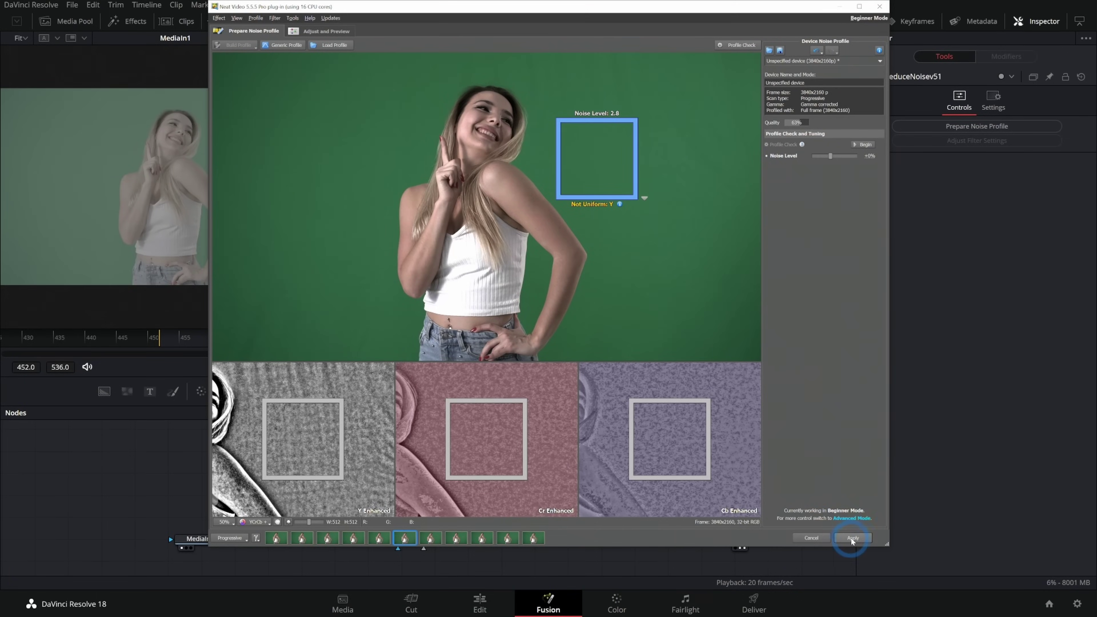
pyautogui.click(848, 538)
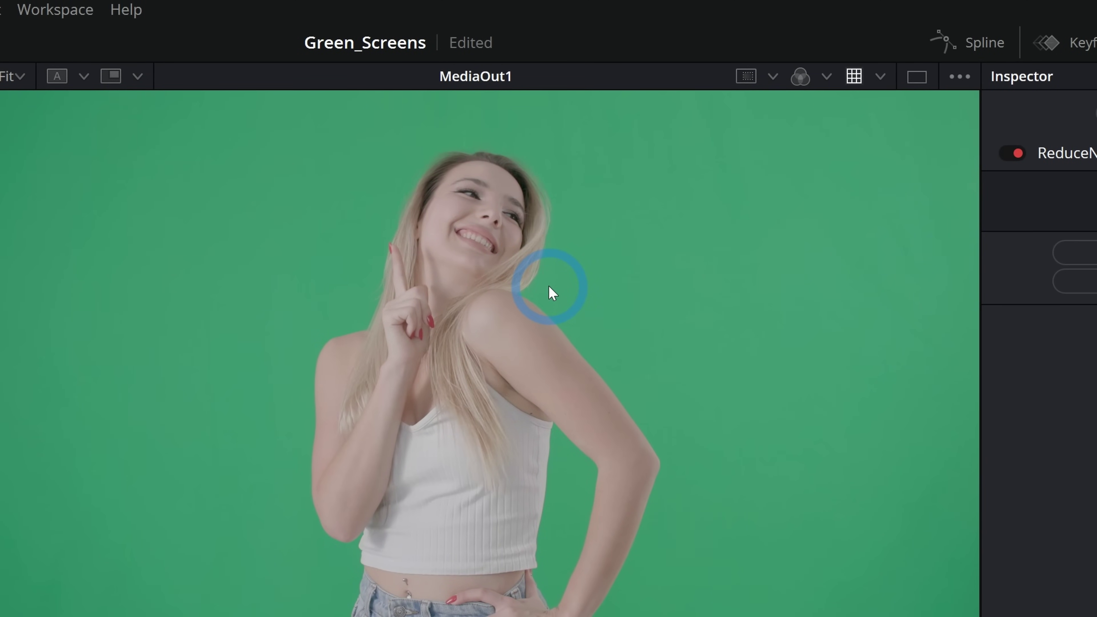
# Step: Compare the blue channel around the hair and shoulder with noise reduction bypassed and enabled, restoring the full-color view when done
pyautogui.press('b')
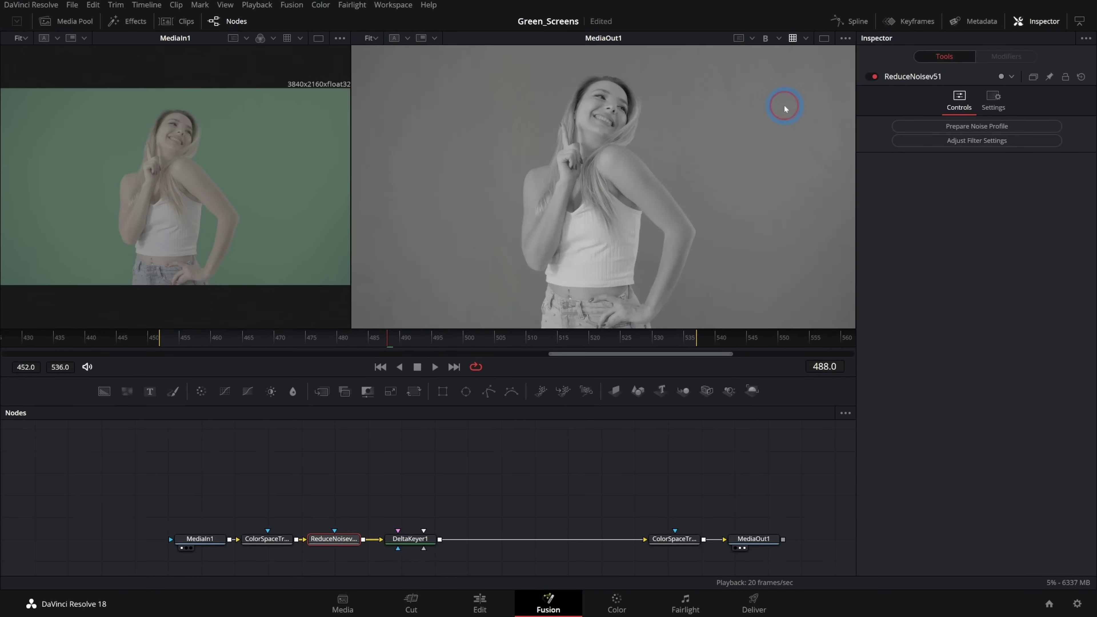
pyautogui.scroll(6, 663, 115)
pyautogui.moveTo(529, 280); pyautogui.dragTo(605, 176)
pyautogui.hotkey('ctrl', 'p')
pyautogui.hotkey('ctrl', 'p')
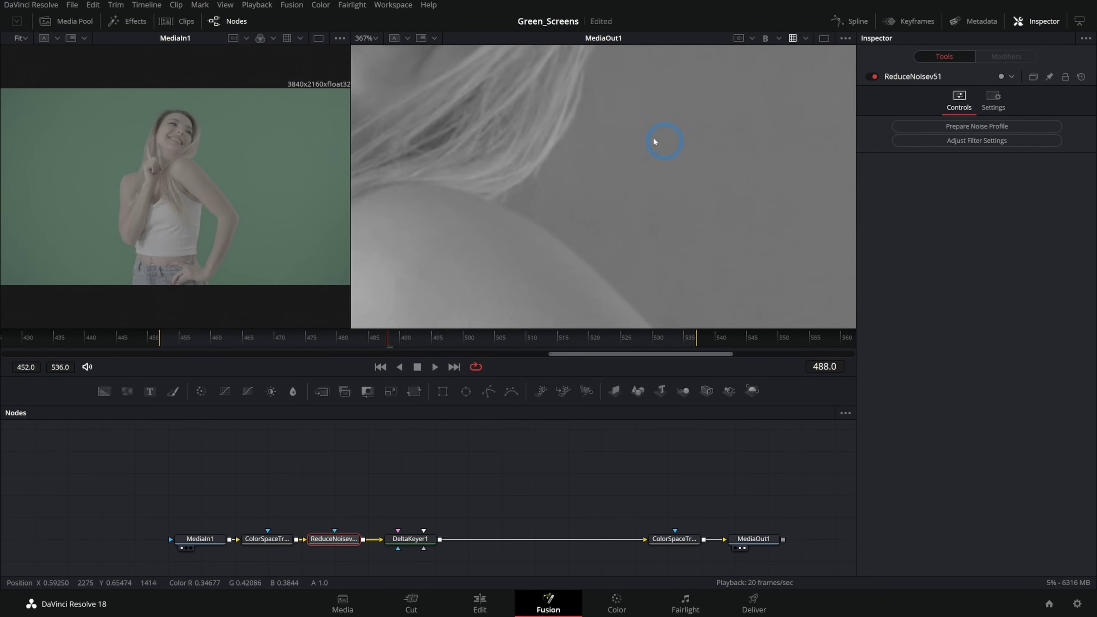
pyautogui.hotkey('ctrl', 'p')
pyautogui.hotkey('ctrl', 'p')
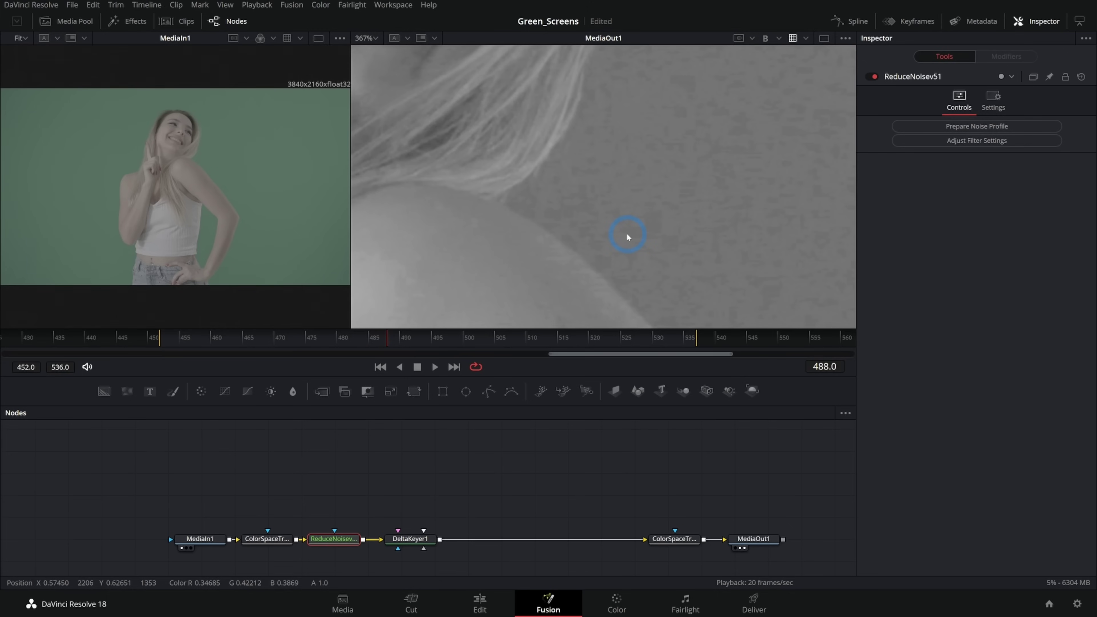
pyautogui.hotkey('ctrl', 'p')
pyautogui.click(779, 39)
pyautogui.click(782, 56)
pyautogui.scroll(-4, 652, 177)
pyautogui.moveTo(653, 176); pyautogui.dragTo(681, 216)
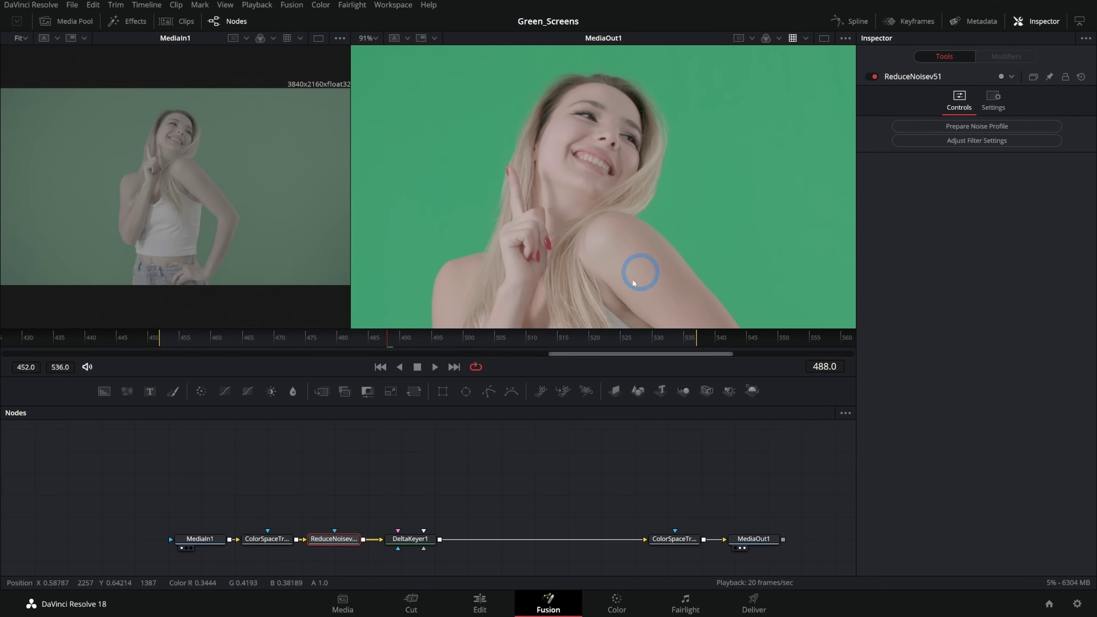
# Step: Sample the green backdrop beside the hair as the DeltaKeyer's background color, about R 0.204, G 0.413, B 0.291
pyautogui.click(422, 538)
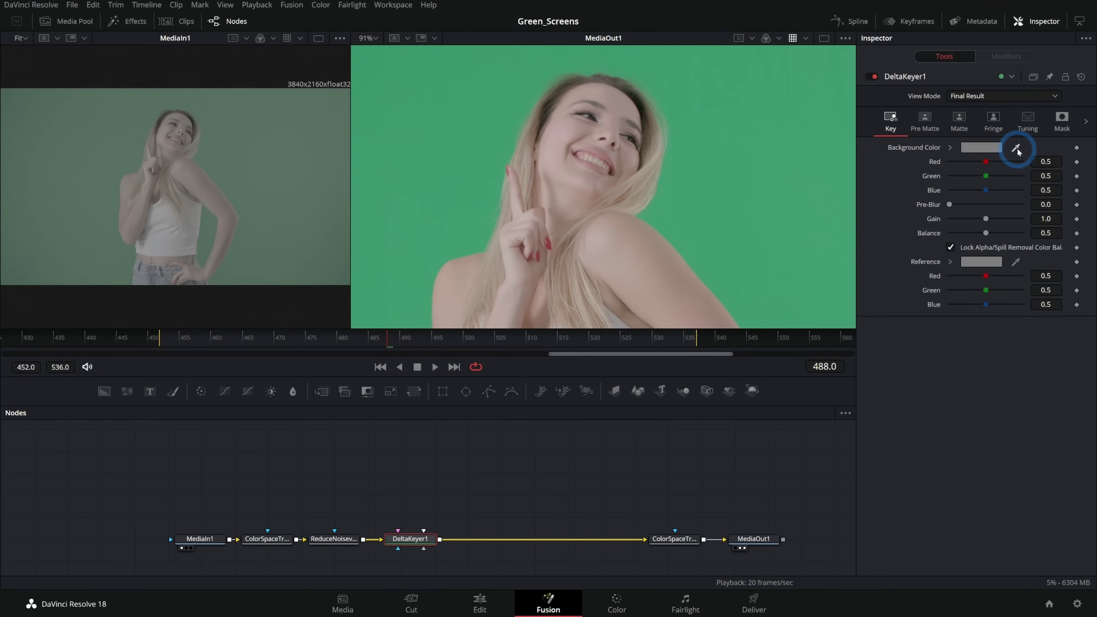
pyautogui.moveTo(1016, 148); pyautogui.dragTo(689, 200)
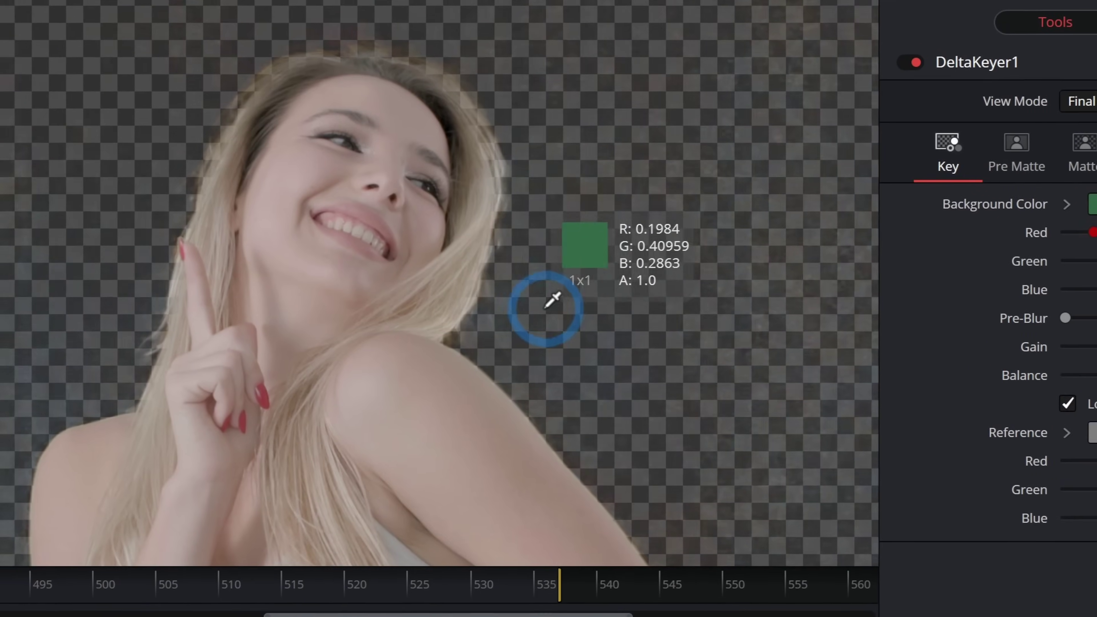
pyautogui.moveTo(553, 300)
pyautogui.mouseDown()
pyautogui.moveTo(532, 289)
pyautogui.moveTo(572, 313)
pyautogui.moveTo(551, 299)
pyautogui.moveTo(551, 312)
pyautogui.mouseUp()
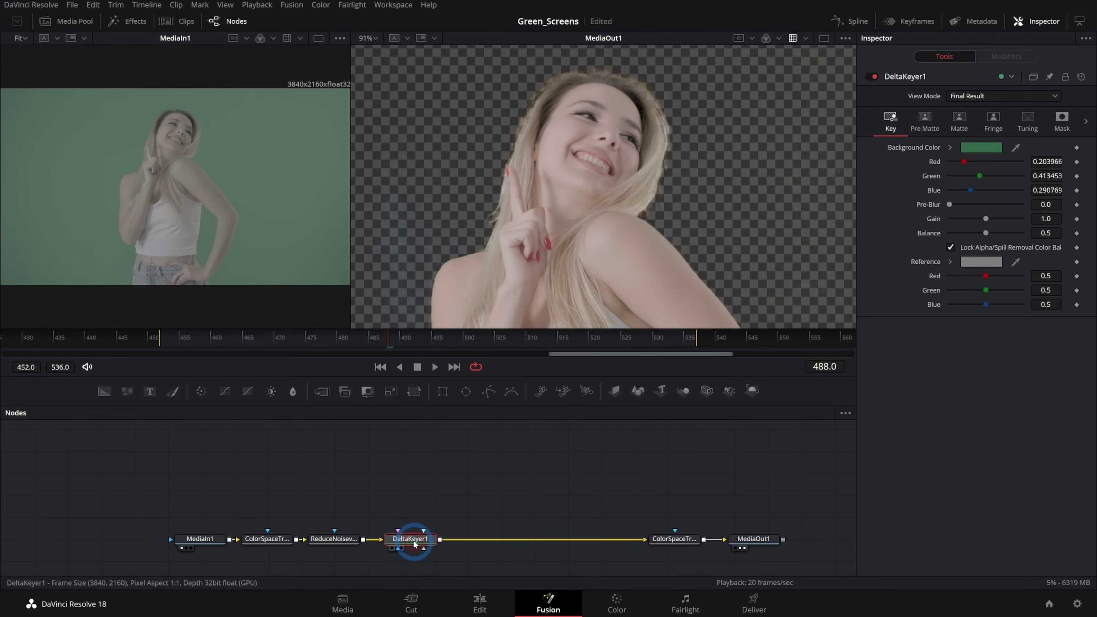
# Step: Load the DeltaKeyer's output into the viewer currently showing MediaIn1 and display only its alpha channel
pyautogui.moveTo(412, 540); pyautogui.dragTo(347, 254)
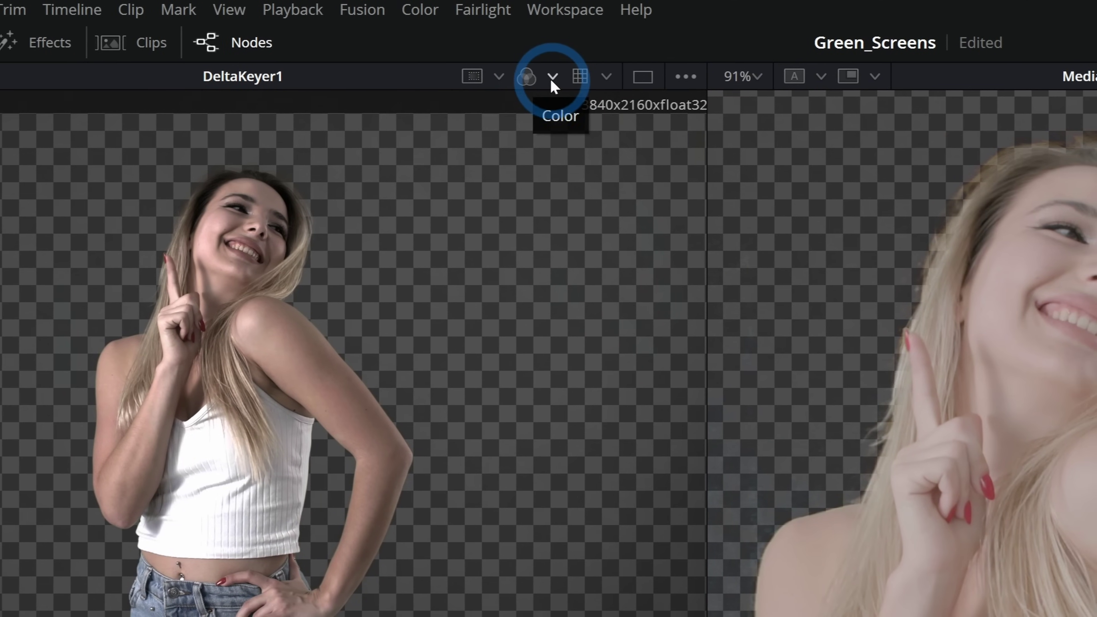
pyautogui.click(553, 78)
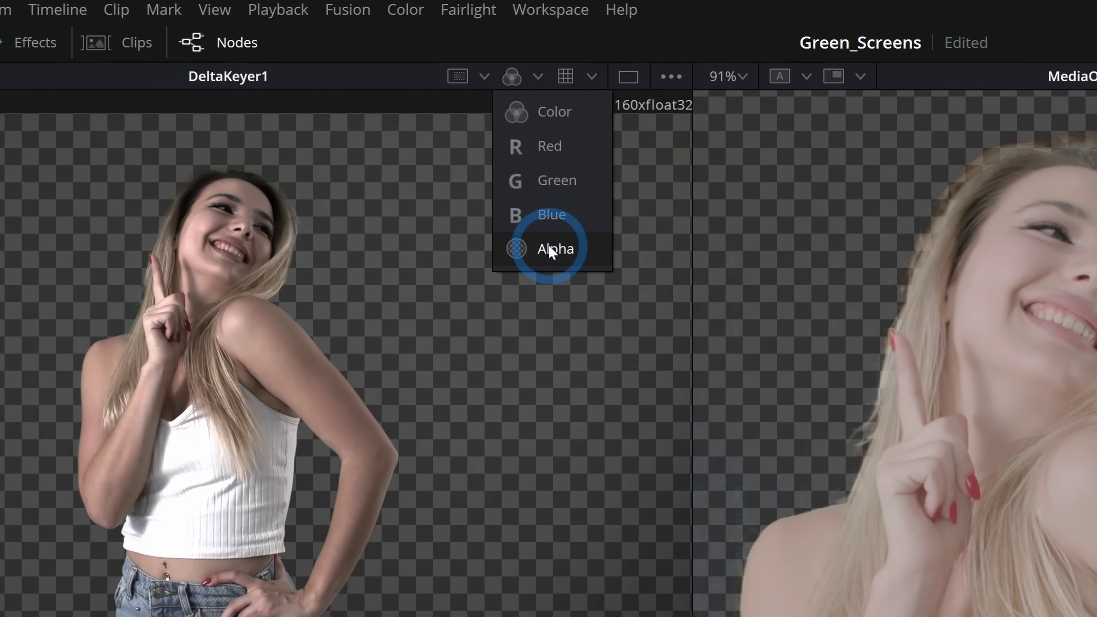
pyautogui.click(553, 251)
# Step: Examine the alpha matte across the backdrop, around the arms and shoulders, and along the hair edges
pyautogui.scroll(2, 210, 227)
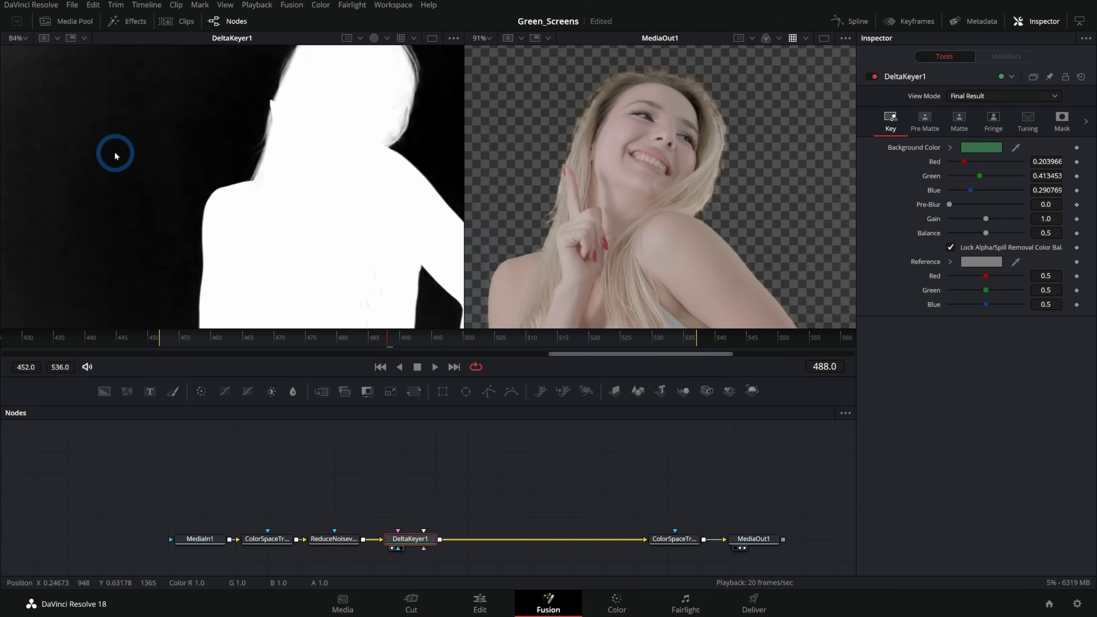
pyautogui.scroll(2, 211, 229)
pyautogui.moveTo(237, 175); pyautogui.dragTo(292, 197)
pyautogui.moveTo(376, 217); pyautogui.dragTo(194, 184)
pyautogui.moveTo(314, 189); pyautogui.dragTo(188, 132)
pyautogui.scroll(-3, 326, 201)
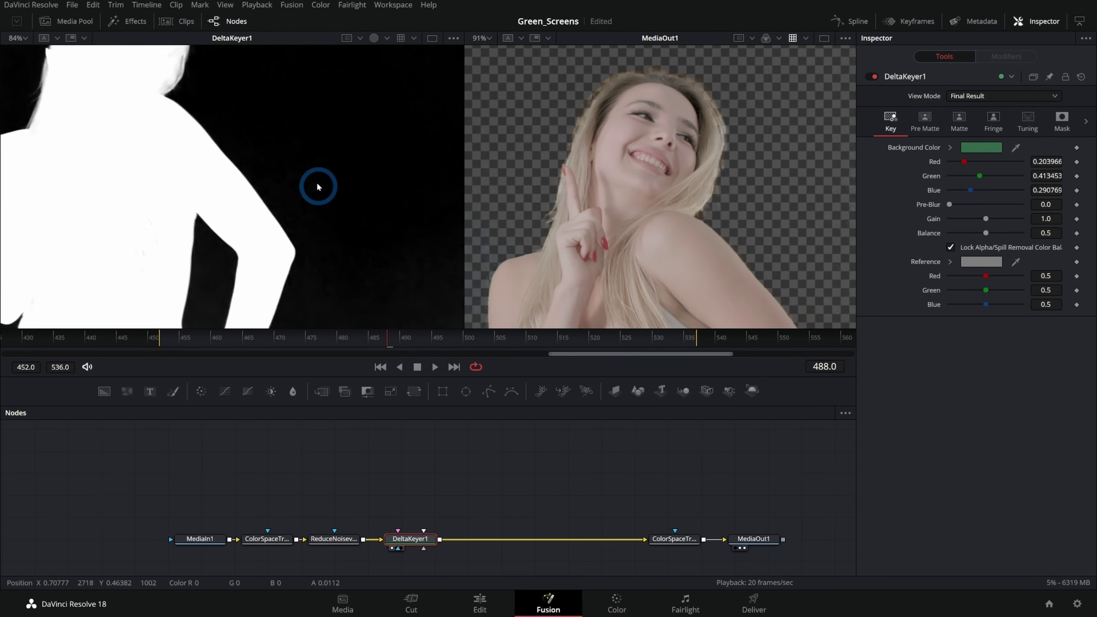
pyautogui.scroll(3, 308, 156)
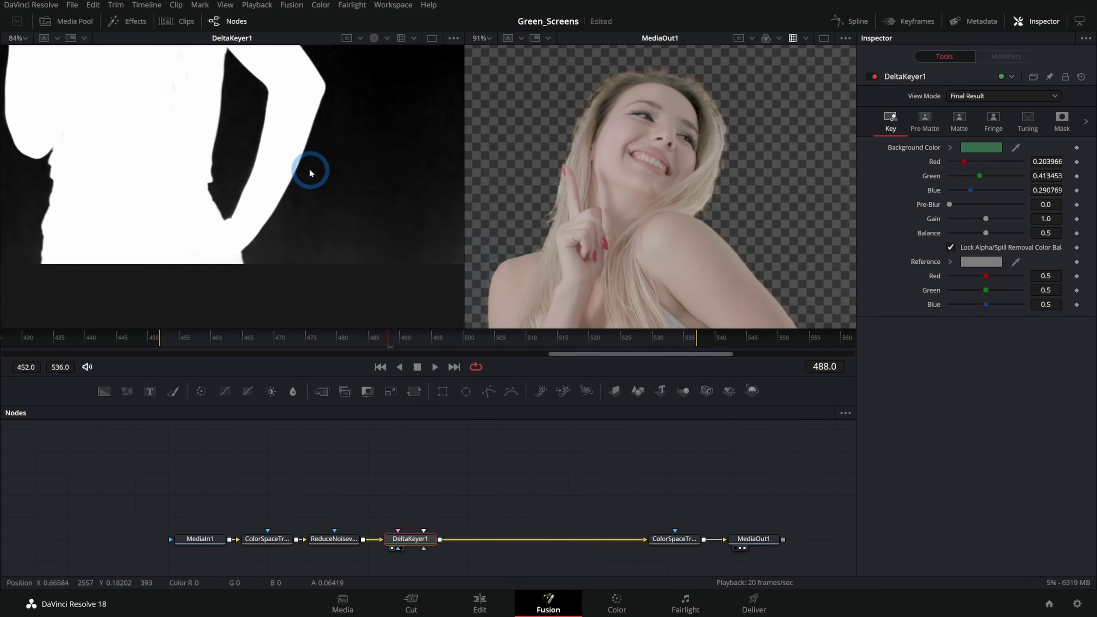
pyautogui.scroll(3, 337, 234)
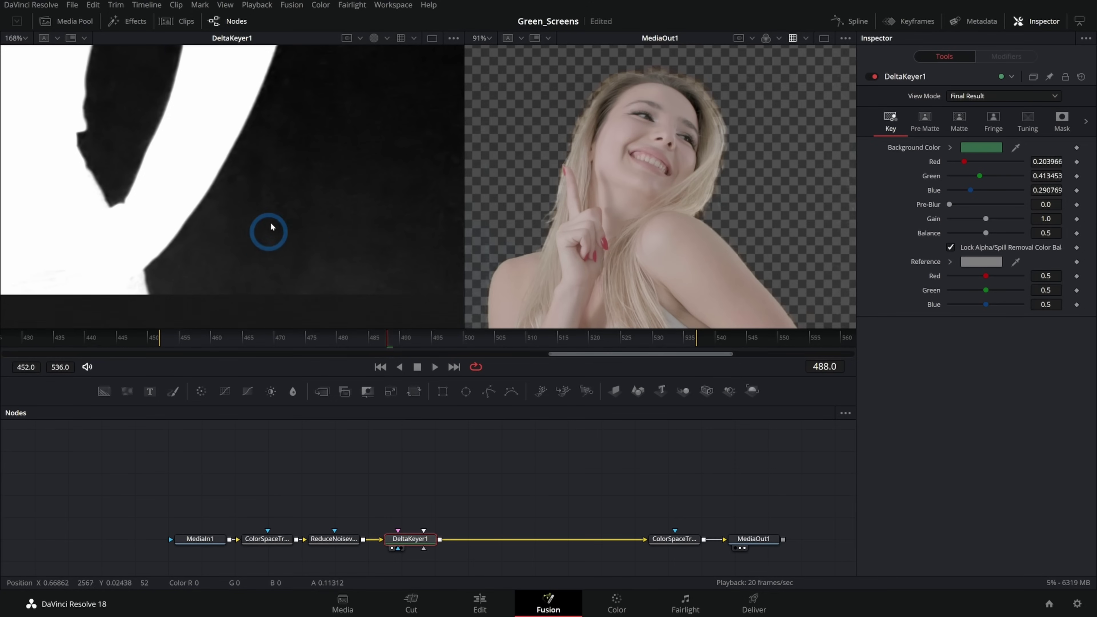
pyautogui.scroll(-3, 335, 109)
pyautogui.scroll(3, 297, 171)
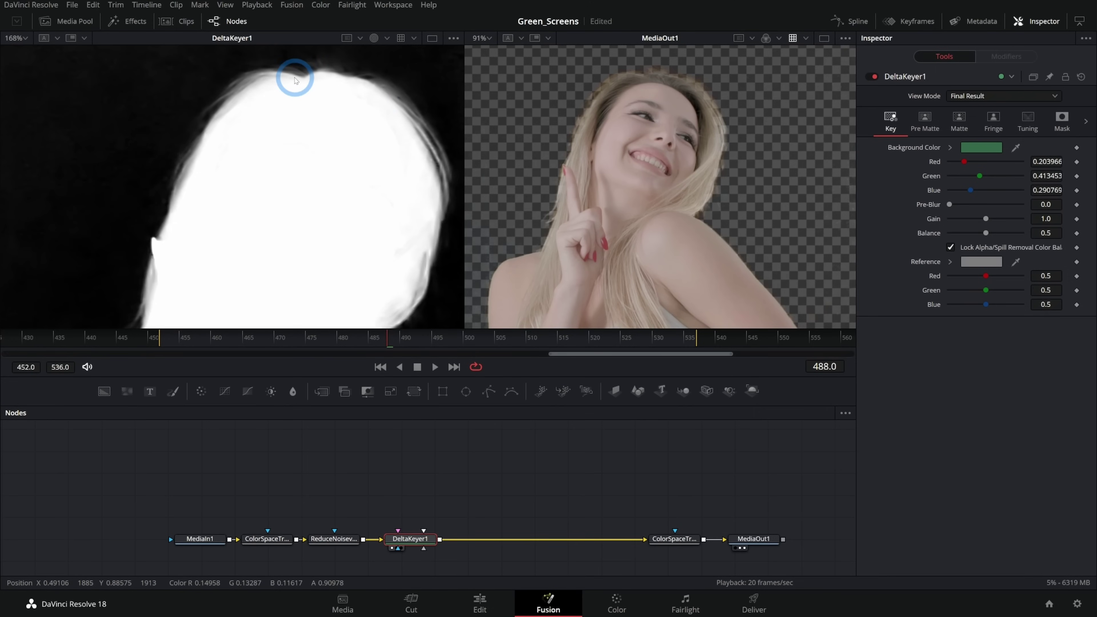
pyautogui.scroll(-3, 331, 210)
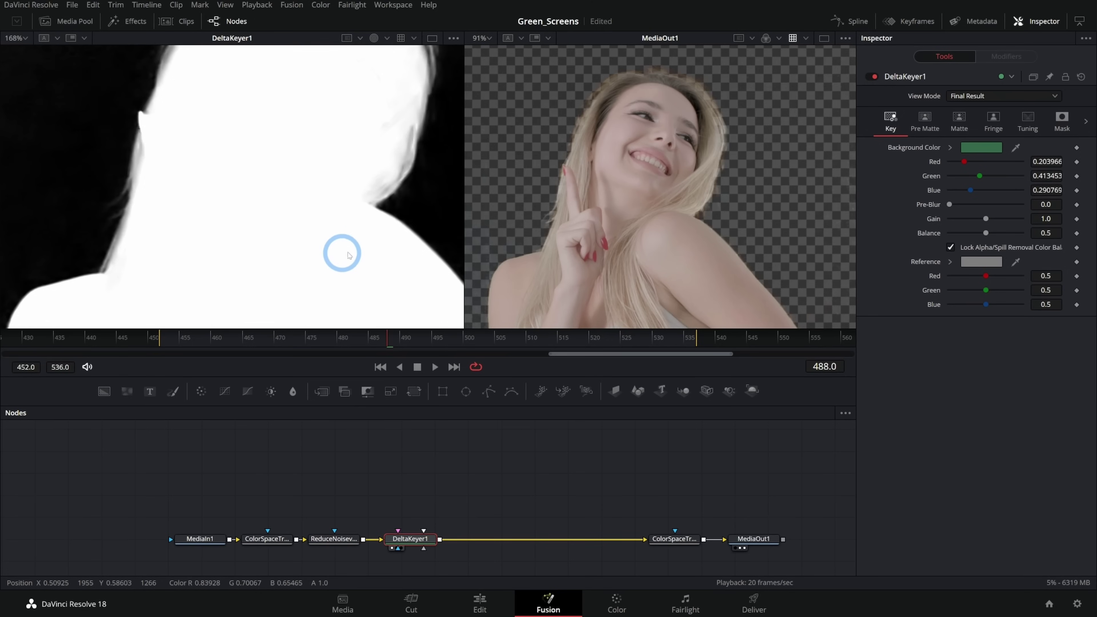
pyautogui.scroll(3, 374, 269)
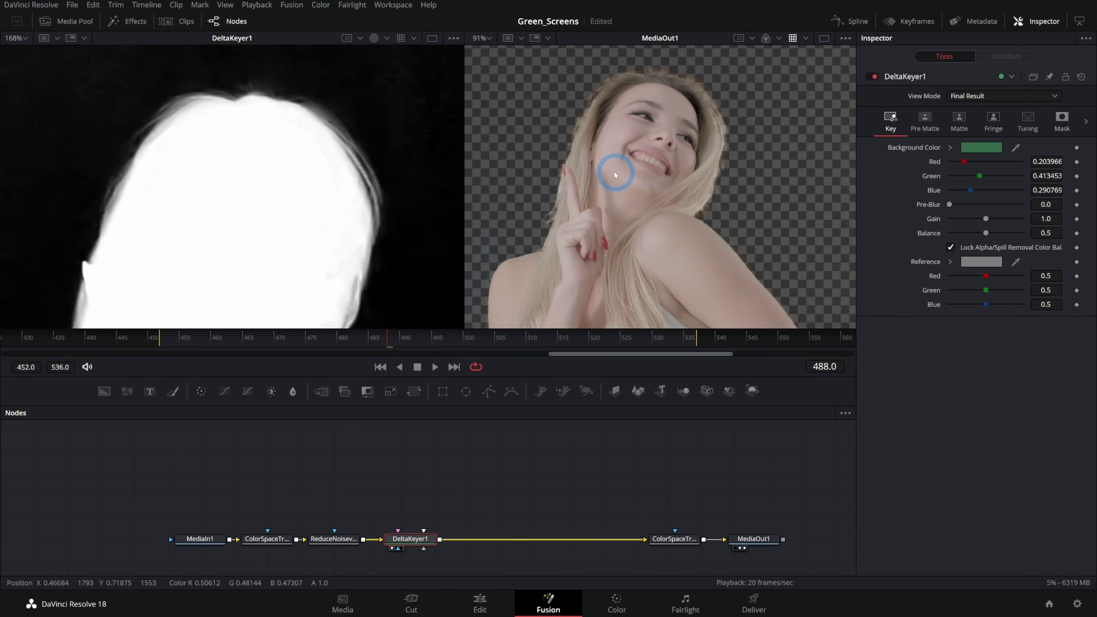
pyautogui.moveTo(349, 235); pyautogui.dragTo(274, 257)
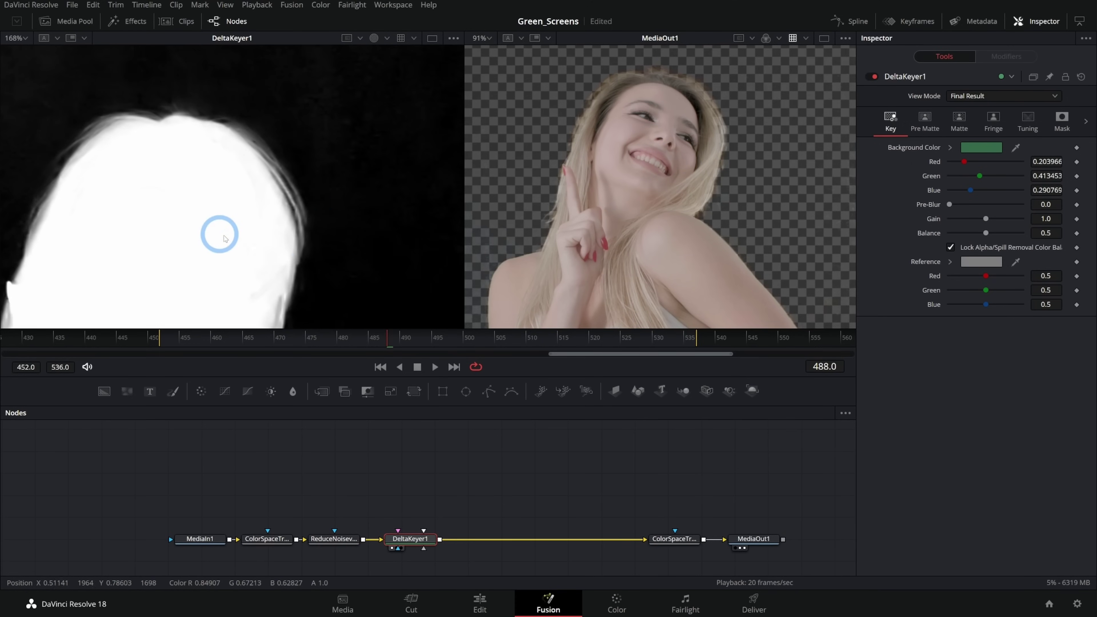
pyautogui.moveTo(225, 239); pyautogui.dragTo(302, 209)
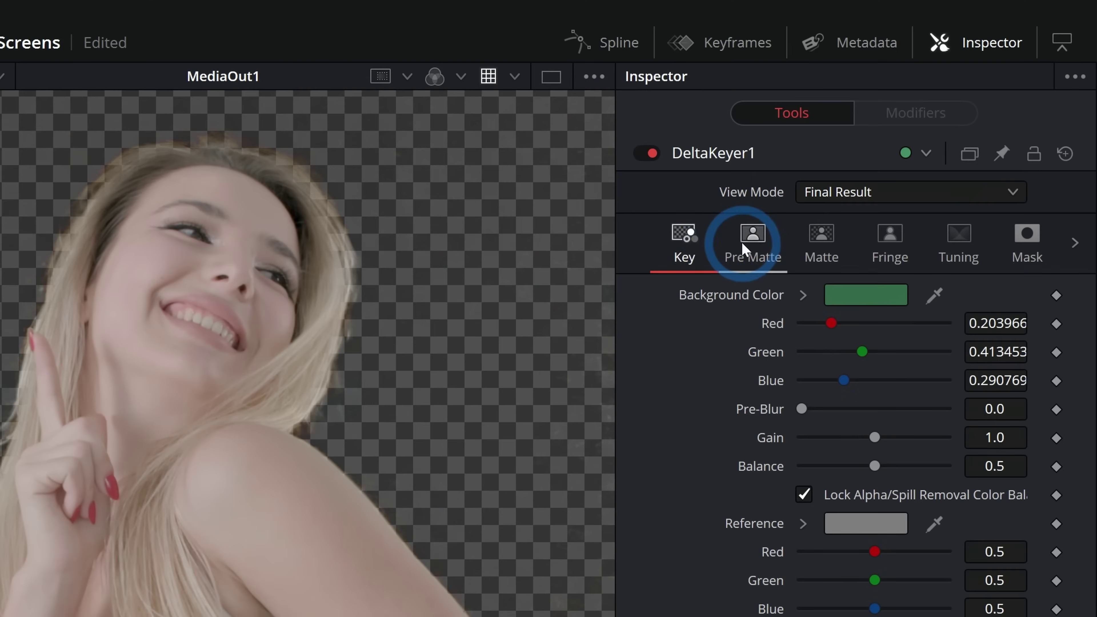
# Step: Show the DeltaKeyer's matte settings, enable Gain / Gamma in its viewer, and lower the viewer gamma to inspect the matte's white areas
pyautogui.click(825, 244)
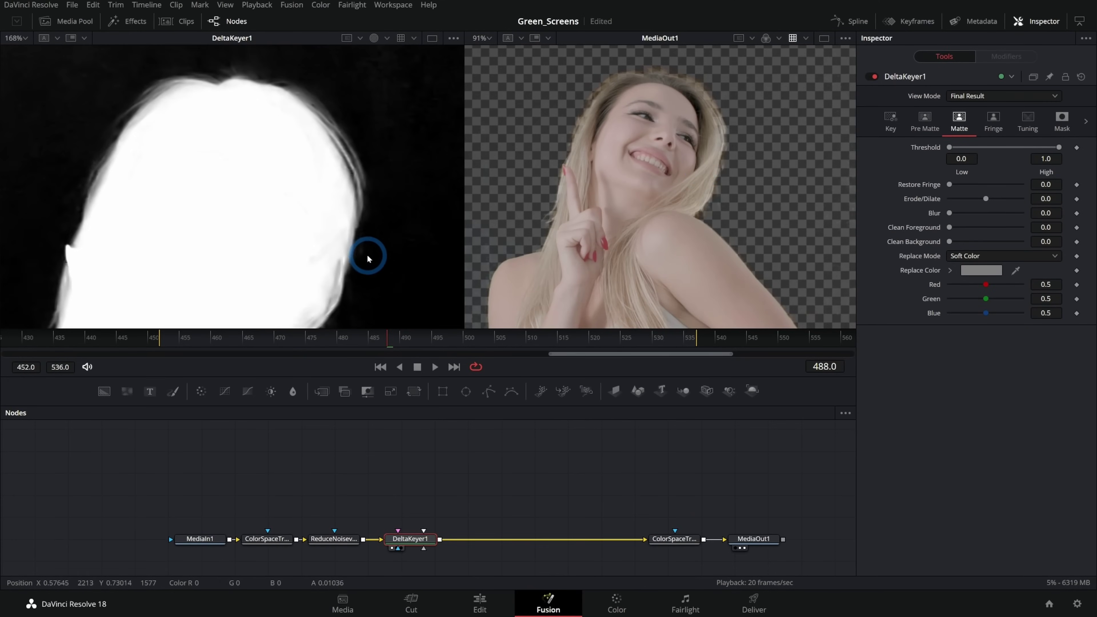
pyautogui.moveTo(368, 255); pyautogui.dragTo(383, 262)
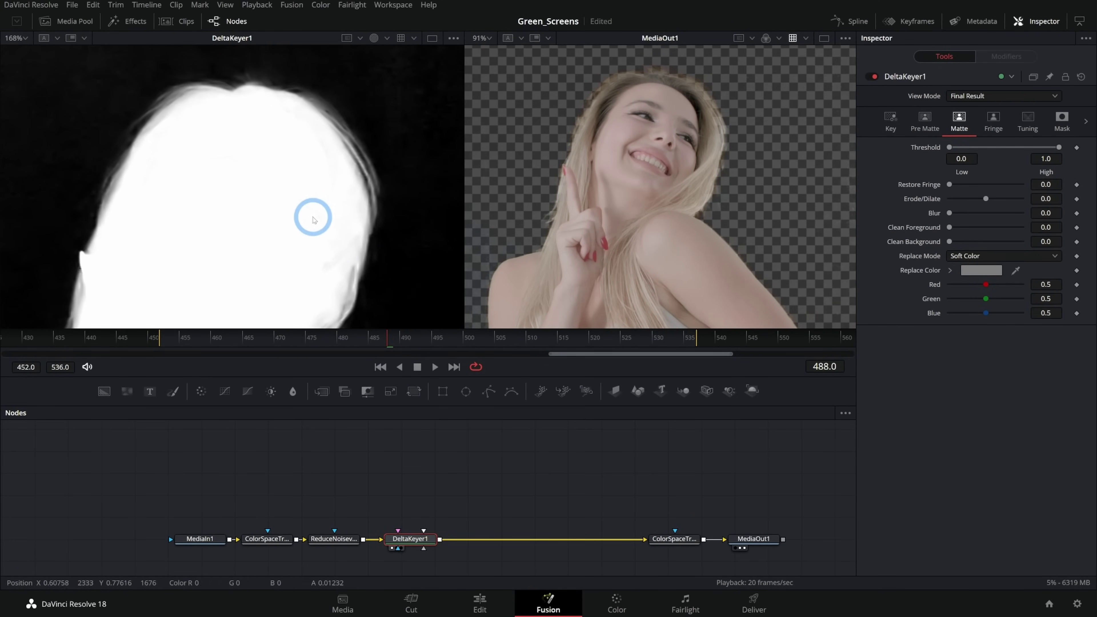
pyautogui.moveTo(337, 246); pyautogui.dragTo(327, 206)
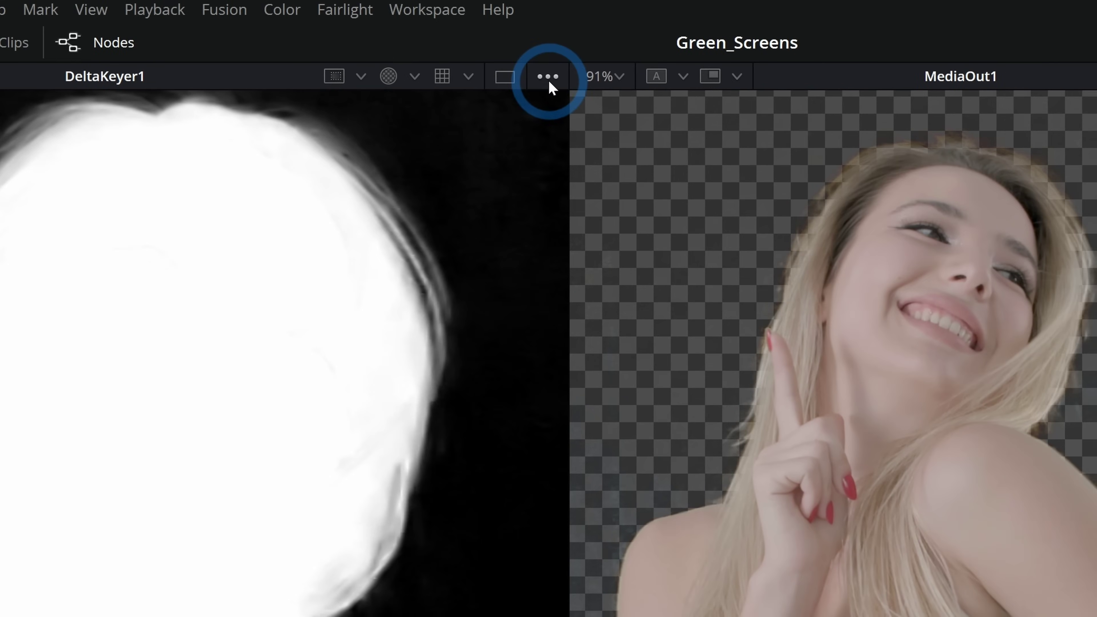
pyautogui.click(594, 77)
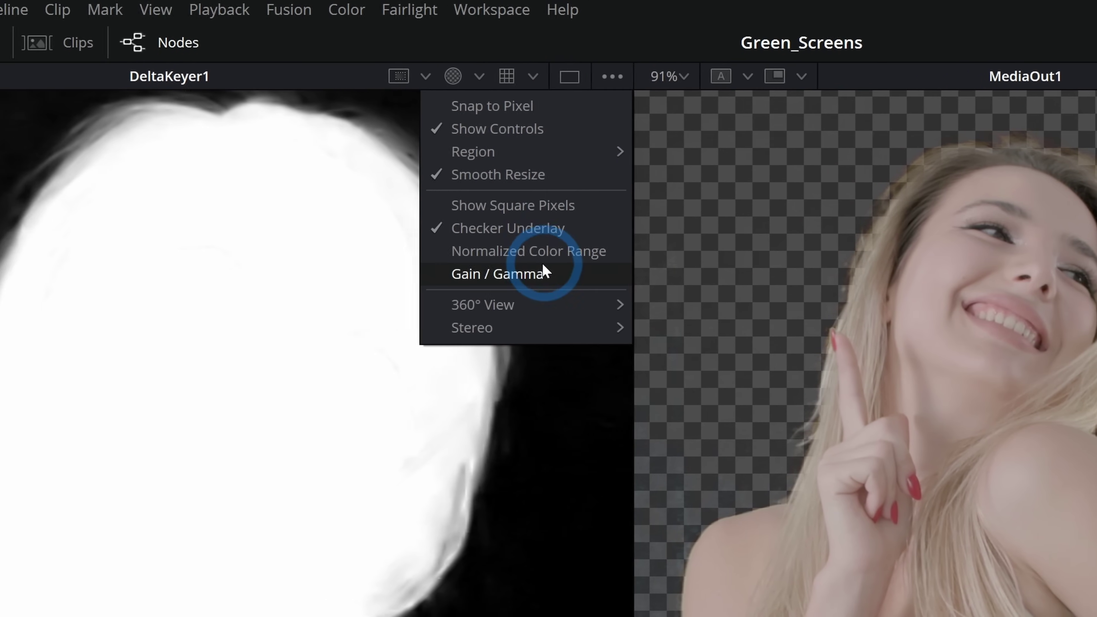
pyautogui.click(474, 273)
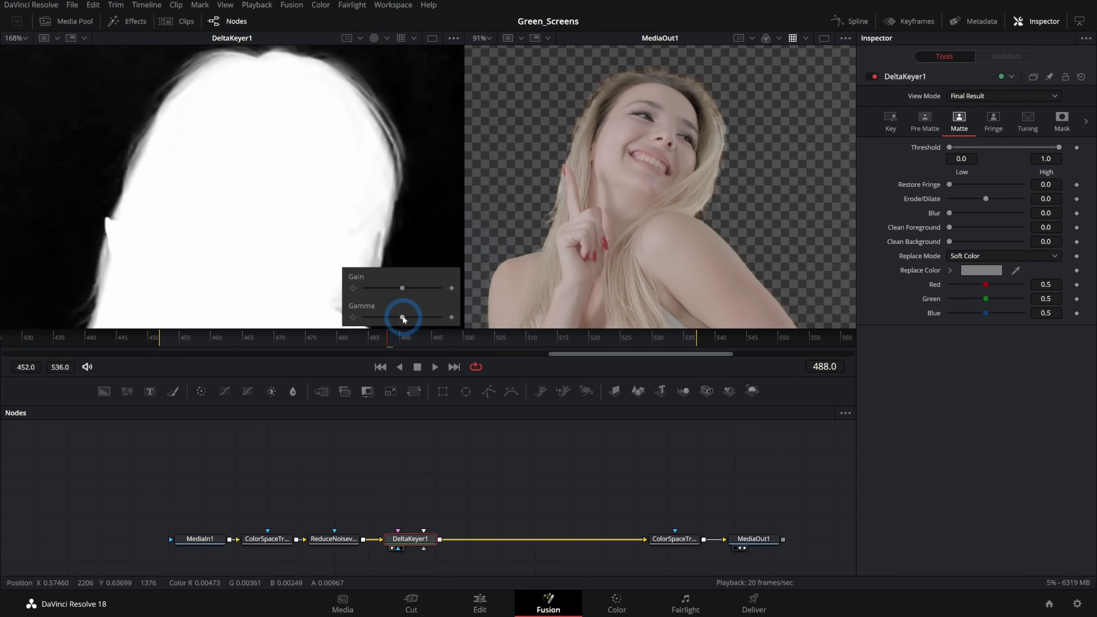
pyautogui.moveTo(403, 318); pyautogui.dragTo(244, 160)
pyautogui.moveTo(245, 303); pyautogui.dragTo(259, 91)
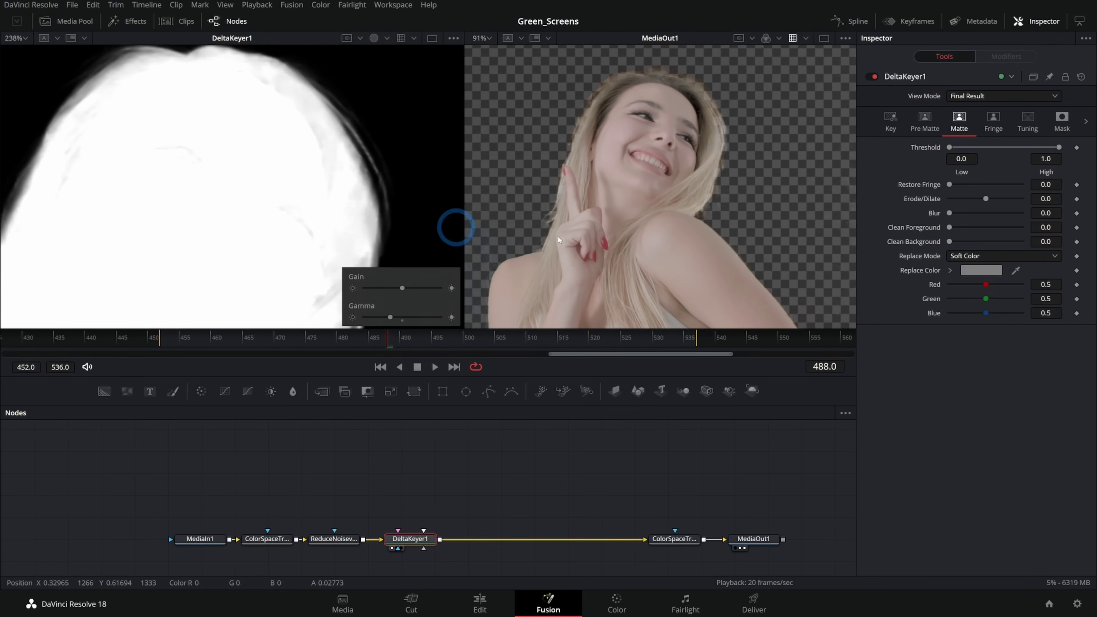
# Step: Lower the DeltaKeyer's high matte threshold to 0.917 and check the matte from the head down to the arm
pyautogui.click(1059, 148)
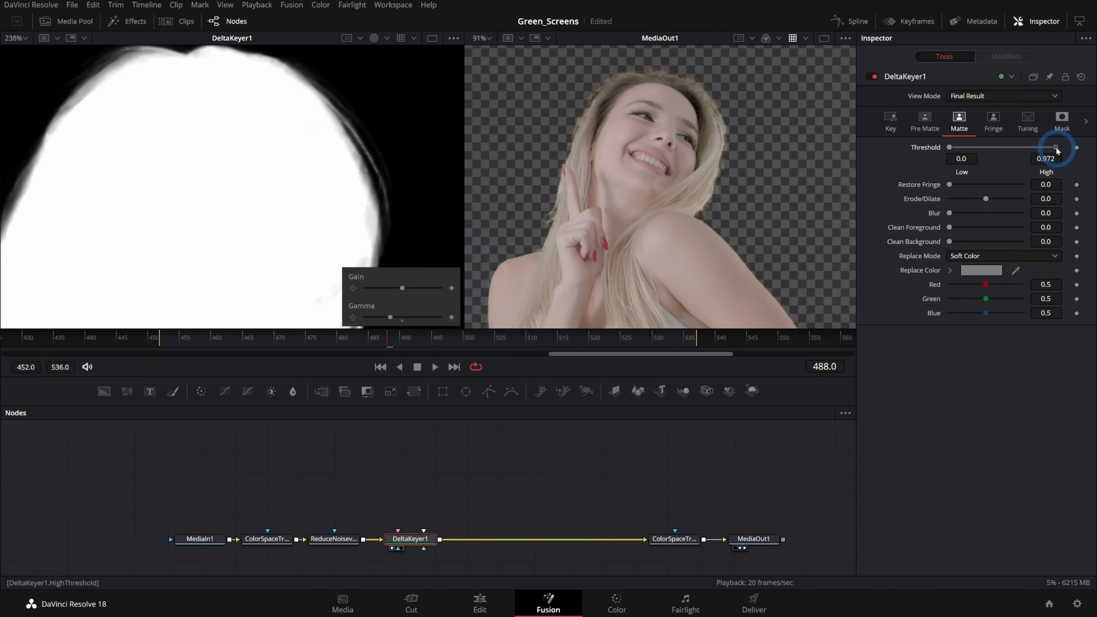
pyautogui.moveTo(1056, 149); pyautogui.dragTo(1051, 148)
pyautogui.click(233, 224)
pyautogui.moveTo(233, 224); pyautogui.dragTo(245, 182)
pyautogui.moveTo(258, 242); pyautogui.dragTo(257, 182)
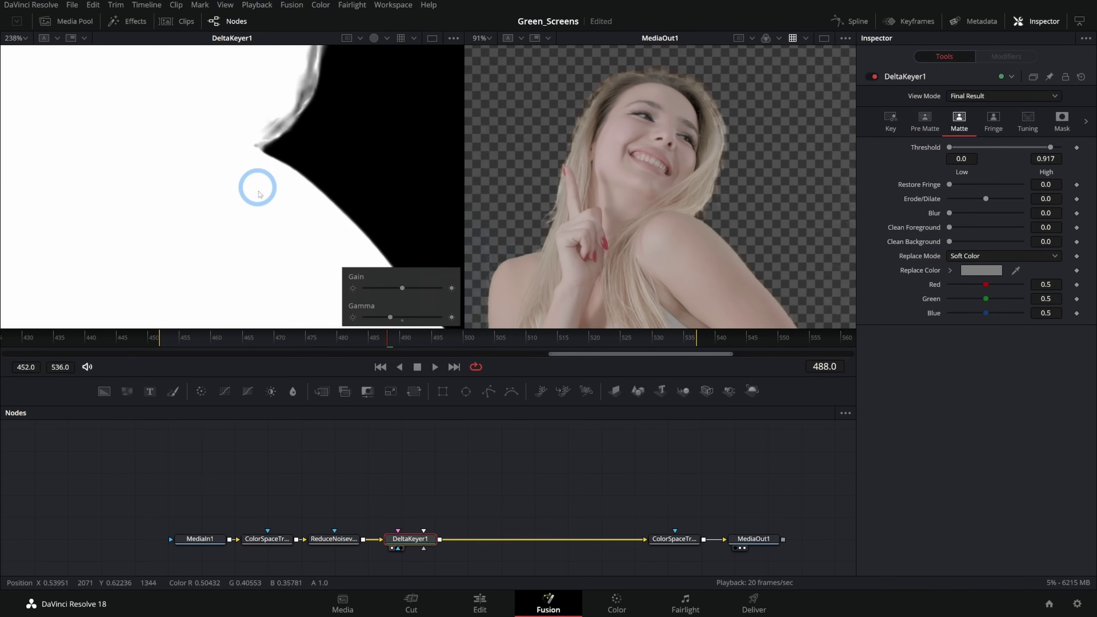
pyautogui.moveTo(274, 247); pyautogui.dragTo(273, 196)
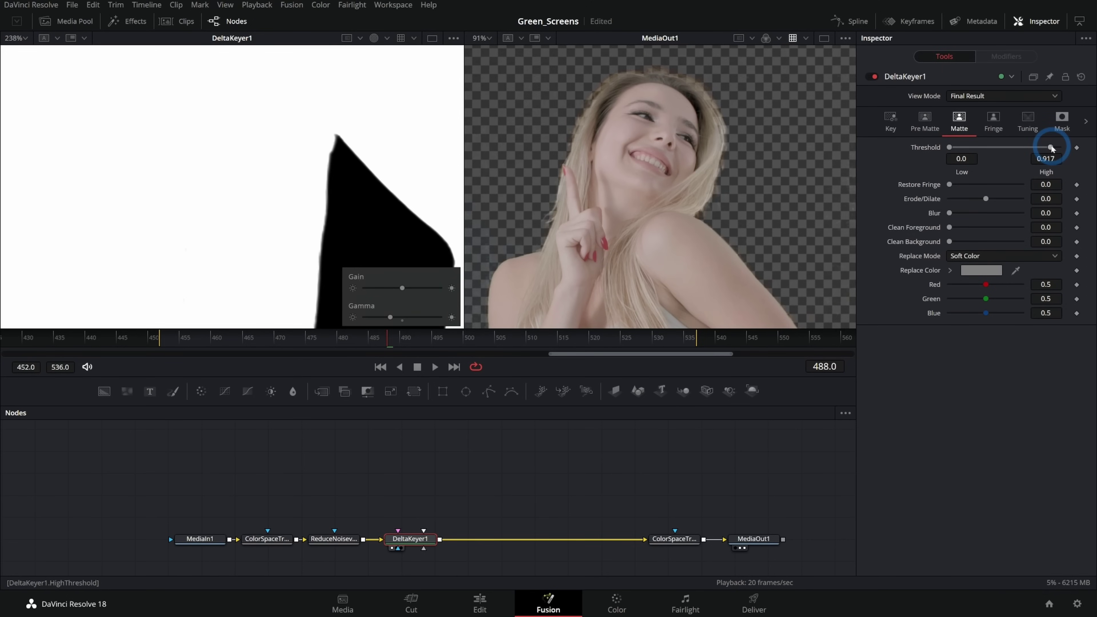
# Step: Try a much lower high matte threshold of 0.572 and inspect its effect on the fine hair detail
pyautogui.moveTo(1053, 148); pyautogui.dragTo(1049, 148)
pyautogui.click(418, 172)
pyautogui.moveTo(418, 172); pyautogui.dragTo(512, 79)
pyautogui.moveTo(1050, 148); pyautogui.dragTo(1016, 159)
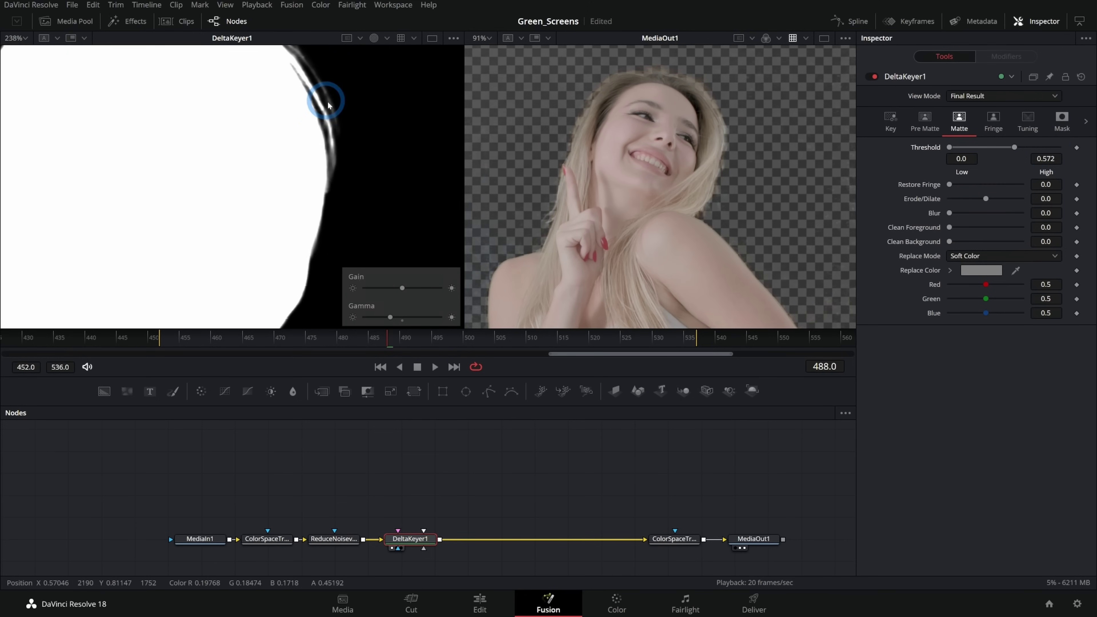
pyautogui.moveTo(323, 103); pyautogui.dragTo(347, 195)
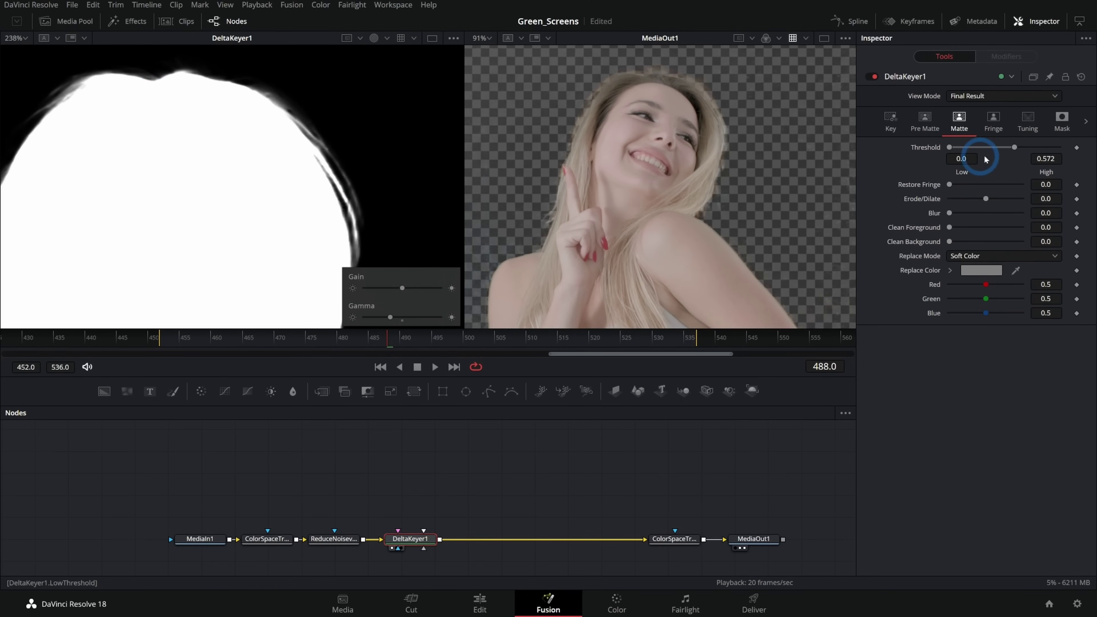
# Step: Set the DeltaKeyer's high matte threshold to 0.867 while checking the hair edge
pyautogui.moveTo(1019, 150); pyautogui.dragTo(1047, 149)
pyautogui.moveTo(339, 270); pyautogui.dragTo(320, 144)
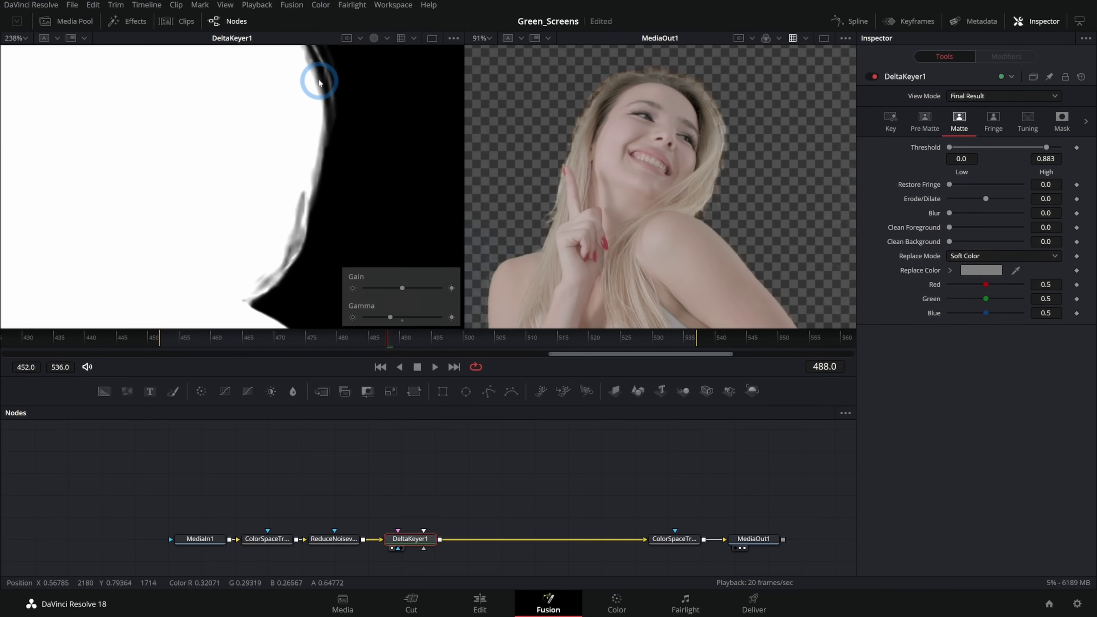
pyautogui.moveTo(1046, 149); pyautogui.dragTo(1044, 148)
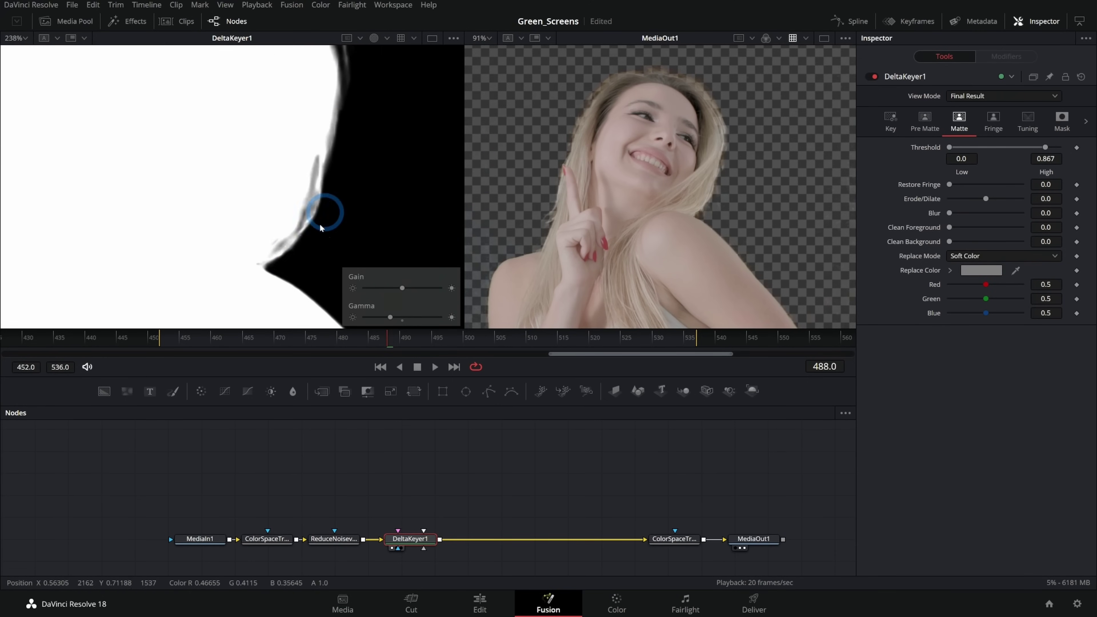
pyautogui.moveTo(258, 240)
pyautogui.mouseDown()
pyautogui.moveTo(252, 142)
pyautogui.moveTo(313, 111)
pyautogui.moveTo(294, 108)
pyautogui.moveTo(365, 150)
pyautogui.moveTo(277, 147)
pyautogui.moveTo(297, 148)
pyautogui.moveTo(206, 203)
pyautogui.moveTo(242, 225)
pyautogui.mouseUp()
# Step: Raise the viewer gamma to expose noise in the matte's dark areas, and set the low matte threshold to 0.067
pyautogui.moveTo(390, 317); pyautogui.dragTo(408, 319)
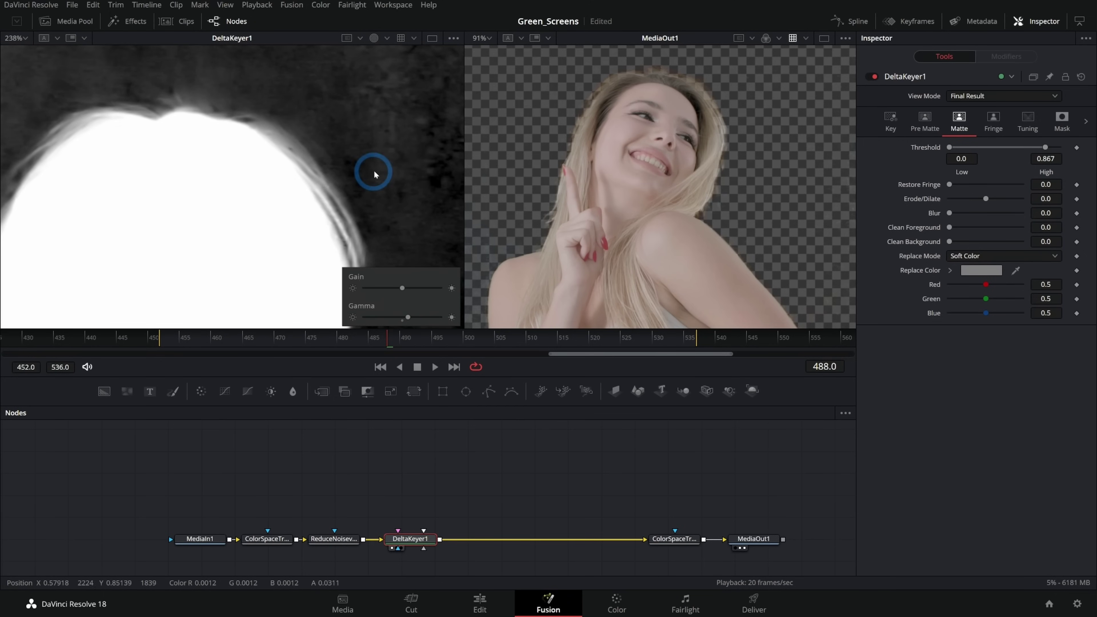
pyautogui.moveTo(245, 76); pyautogui.dragTo(297, 172)
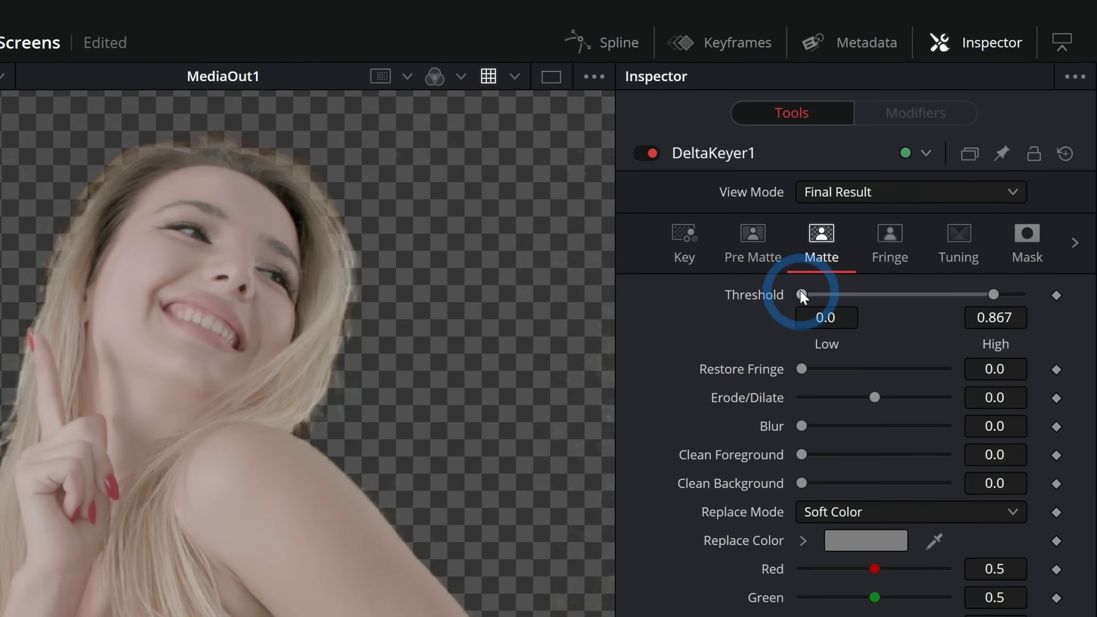
pyautogui.moveTo(801, 296); pyautogui.dragTo(810, 302)
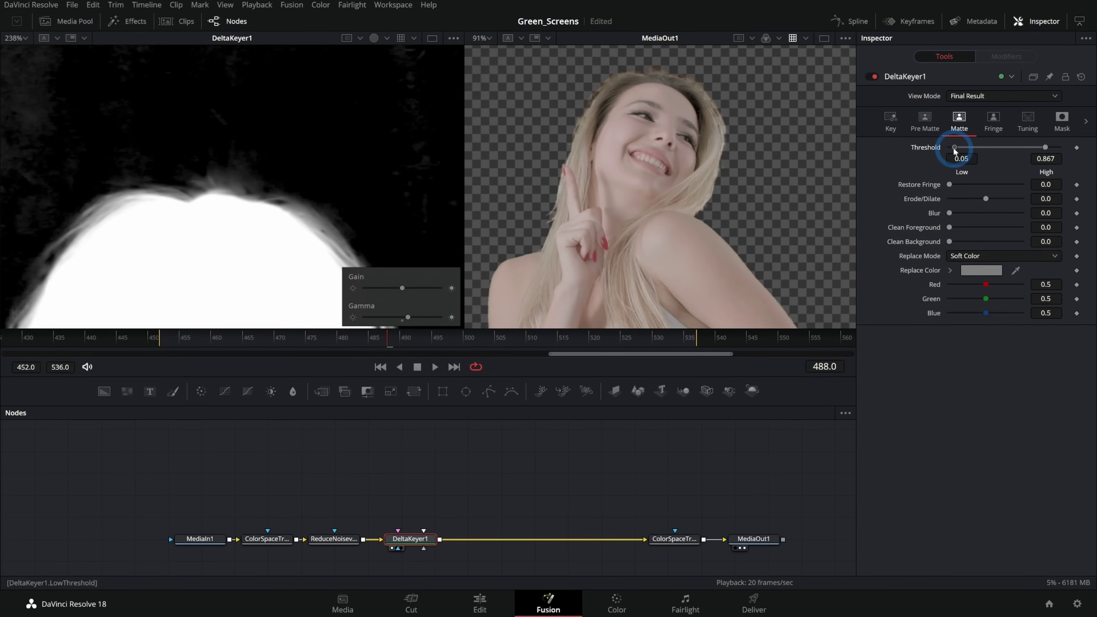
pyautogui.moveTo(955, 150); pyautogui.dragTo(953, 152)
pyautogui.moveTo(337, 210); pyautogui.dragTo(445, 178)
pyautogui.moveTo(954, 147); pyautogui.dragTo(957, 147)
pyautogui.moveTo(321, 184); pyautogui.dragTo(216, 113)
pyautogui.moveTo(358, 204); pyautogui.dragTo(328, 48)
# Step: Bring the viewer gamma back to normal and examine the matte around the shoulder, hair and outer backdrop
pyautogui.moveTo(408, 317); pyautogui.dragTo(403, 318)
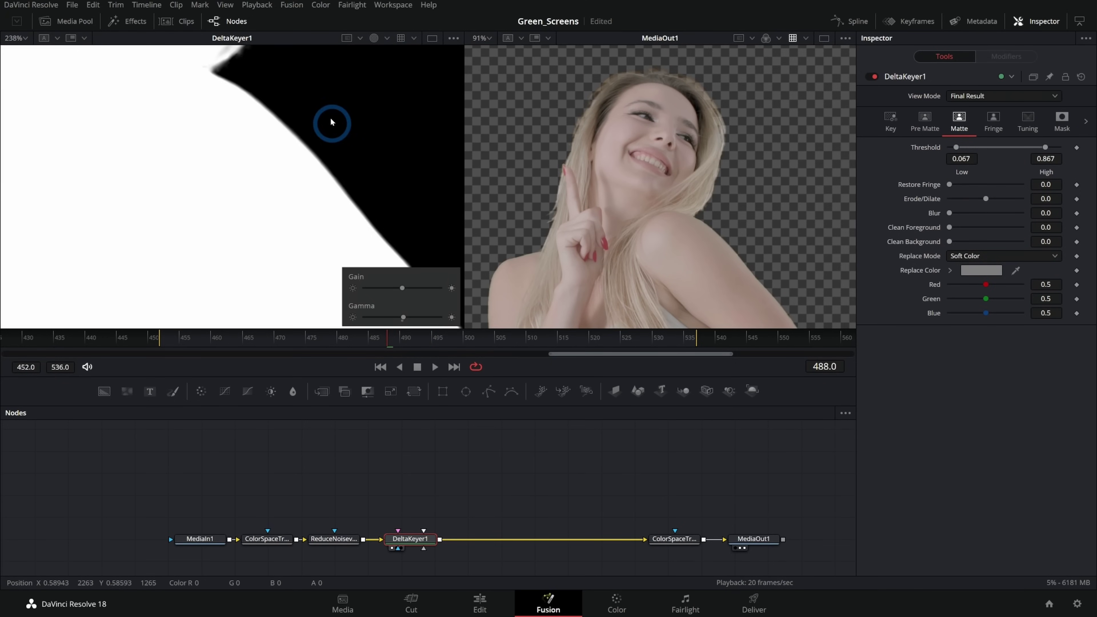
pyautogui.moveTo(333, 135); pyautogui.dragTo(369, 231)
pyautogui.moveTo(333, 92); pyautogui.dragTo(346, 216)
pyautogui.moveTo(358, 136); pyautogui.dragTo(310, 197)
pyautogui.scroll(-5, 338, 171)
pyautogui.scroll(5, 303, 151)
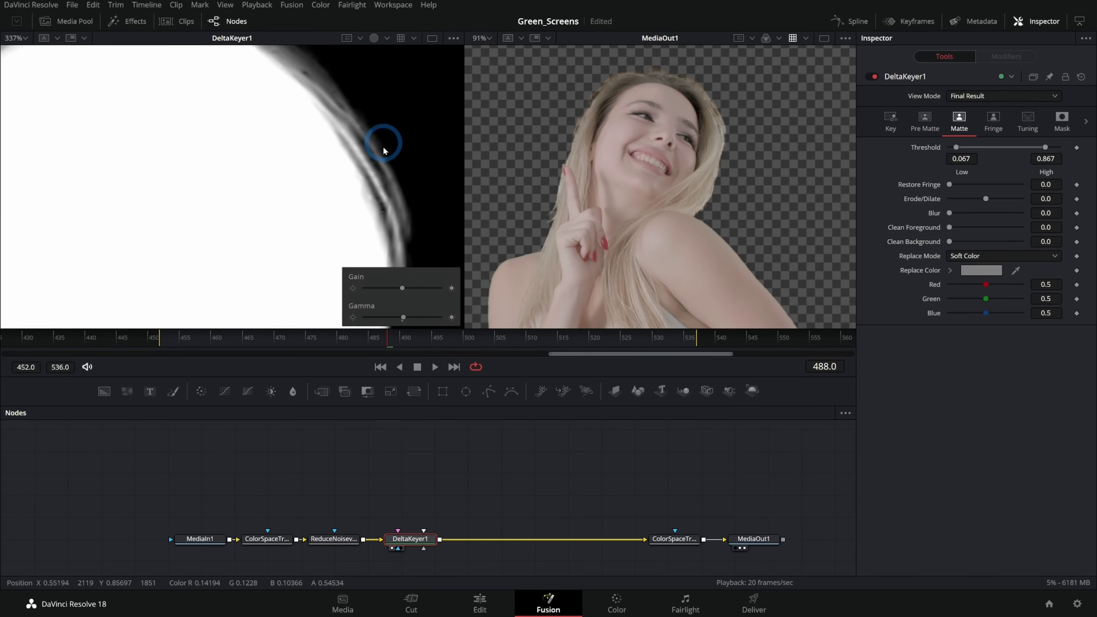
pyautogui.scroll(-5, 367, 161)
pyautogui.moveTo(252, 142); pyautogui.dragTo(268, 106)
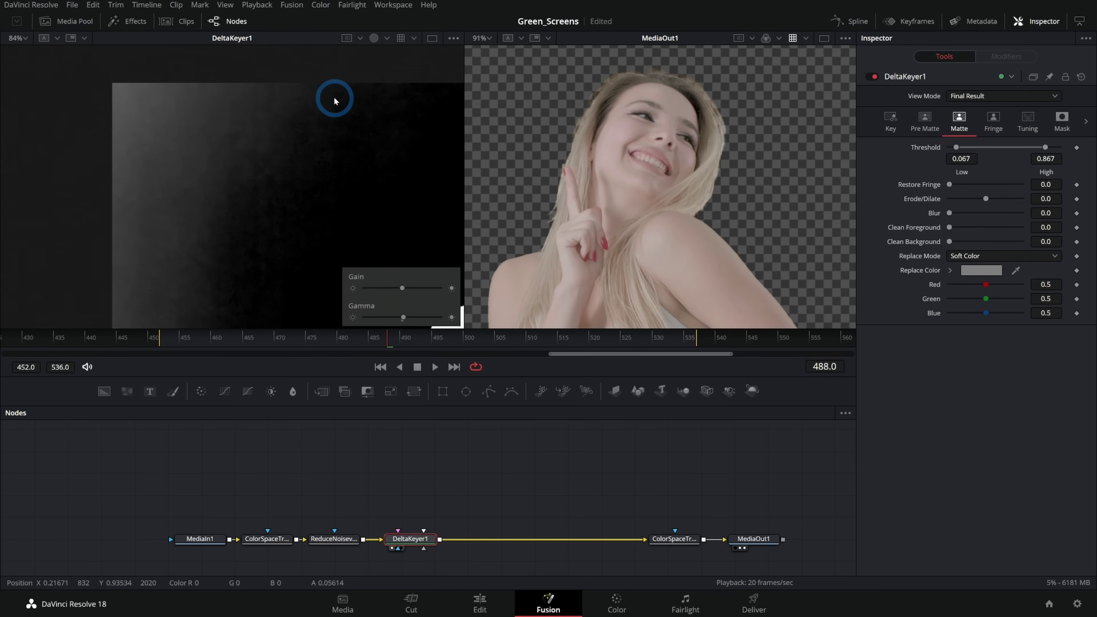
pyautogui.moveTo(339, 167); pyautogui.dragTo(235, 156)
pyautogui.scroll(-3, 274, 177)
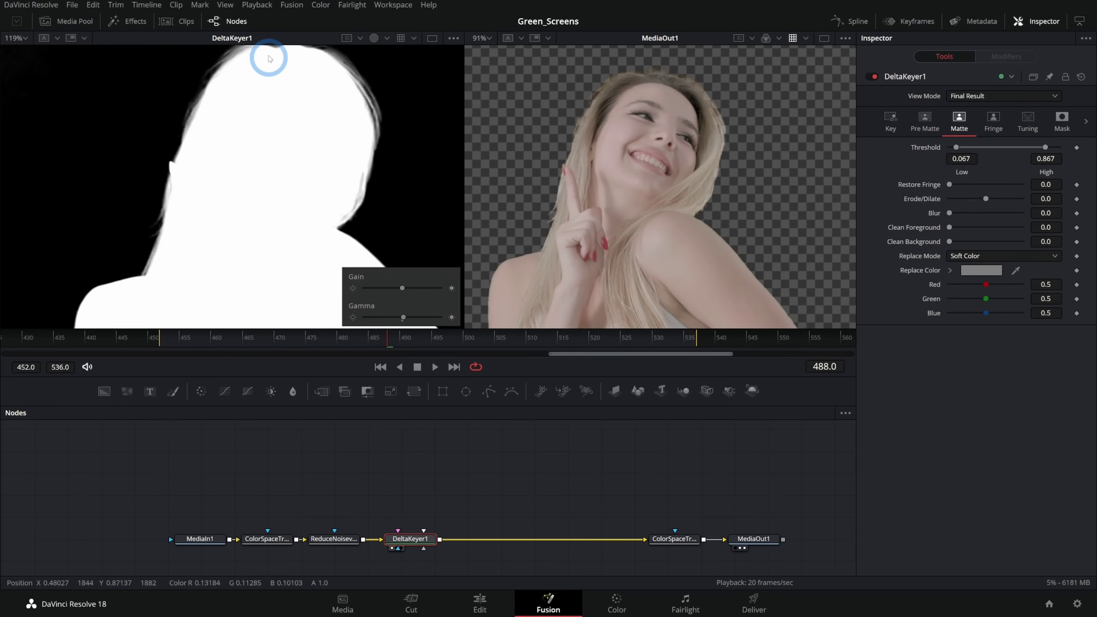
pyautogui.moveTo(360, 103); pyautogui.dragTo(364, 146)
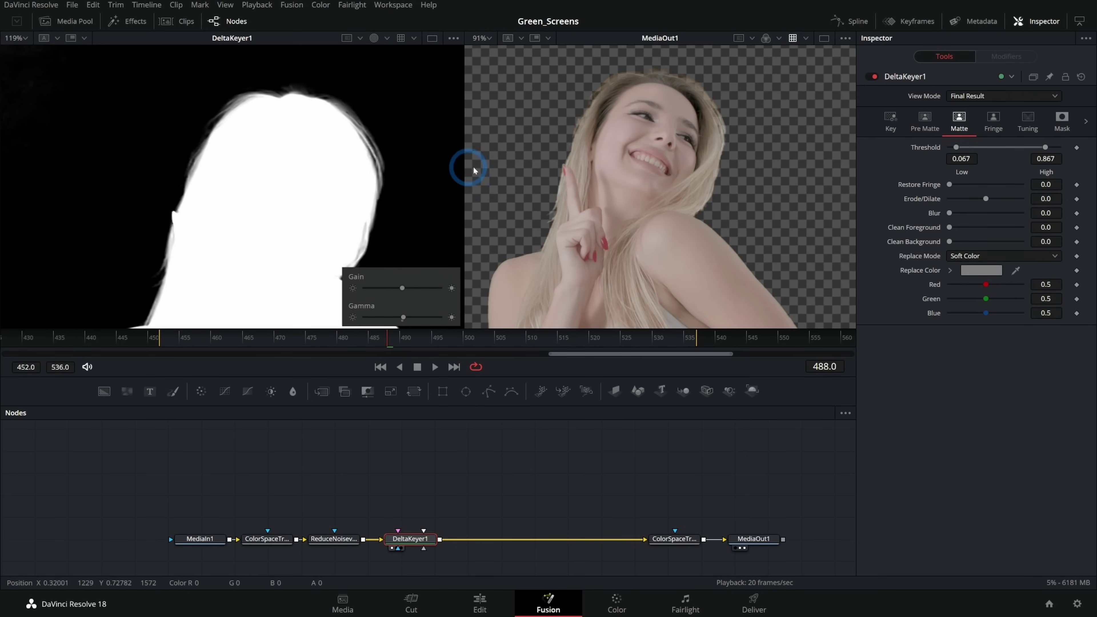
# Step: Enlarge the MediaOut1 viewer, add a Background node with a solid red color, and place it beneath the DeltaKeyer
pyautogui.moveTo(470, 172); pyautogui.dragTo(377, 173)
pyautogui.scroll(-3, 478, 465)
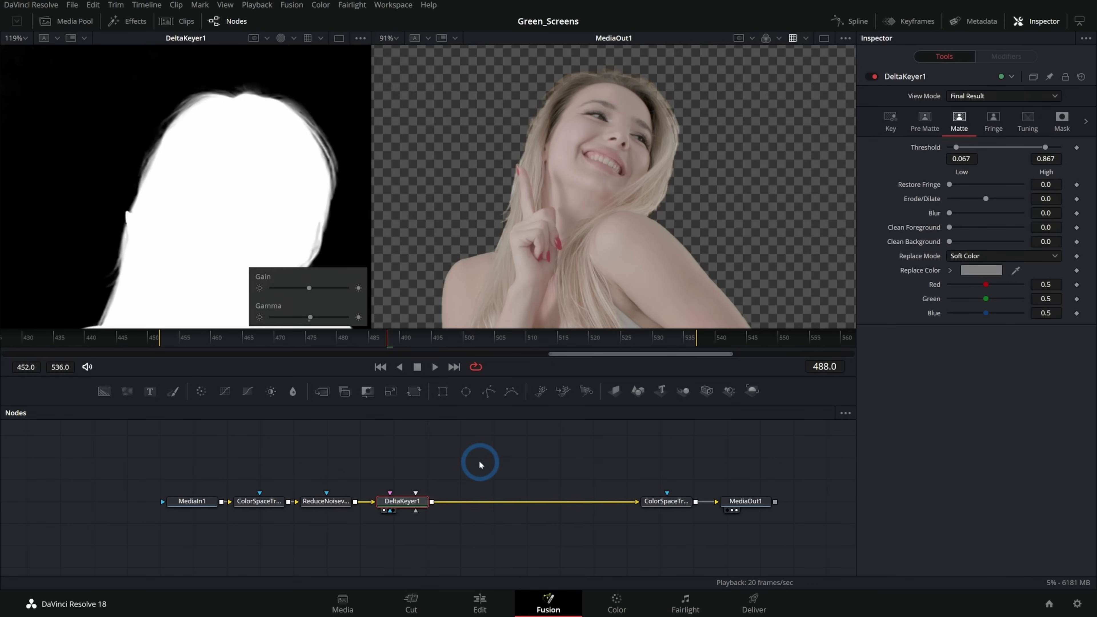
pyautogui.moveTo(107, 392); pyautogui.dragTo(306, 540)
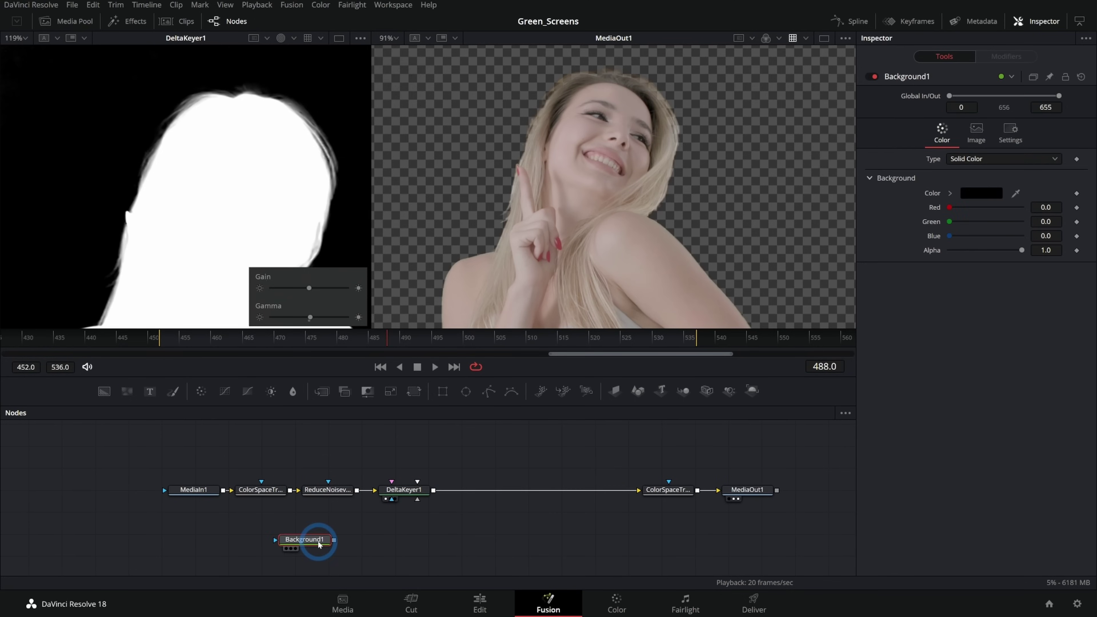
pyautogui.moveTo(949, 210); pyautogui.dragTo(991, 209)
pyautogui.moveTo(306, 540); pyautogui.dragTo(386, 538)
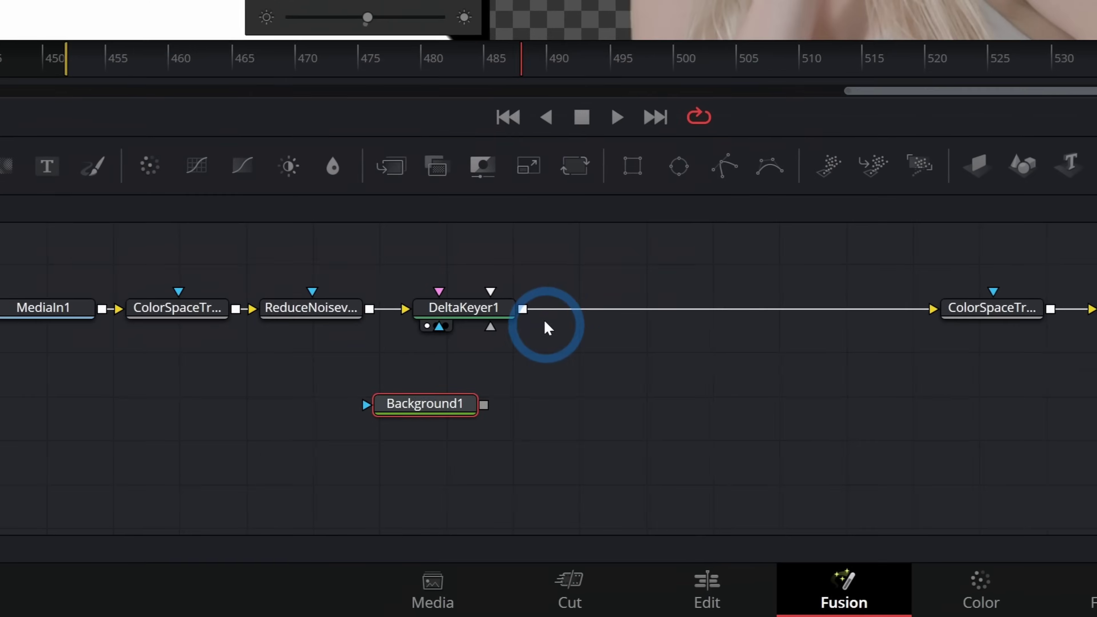
# Step: Merge the DeltaKeyer output over Background1 and feed the Merge into the color space transform before MediaOut1
pyautogui.moveTo(433, 490); pyautogui.dragTo(421, 549)
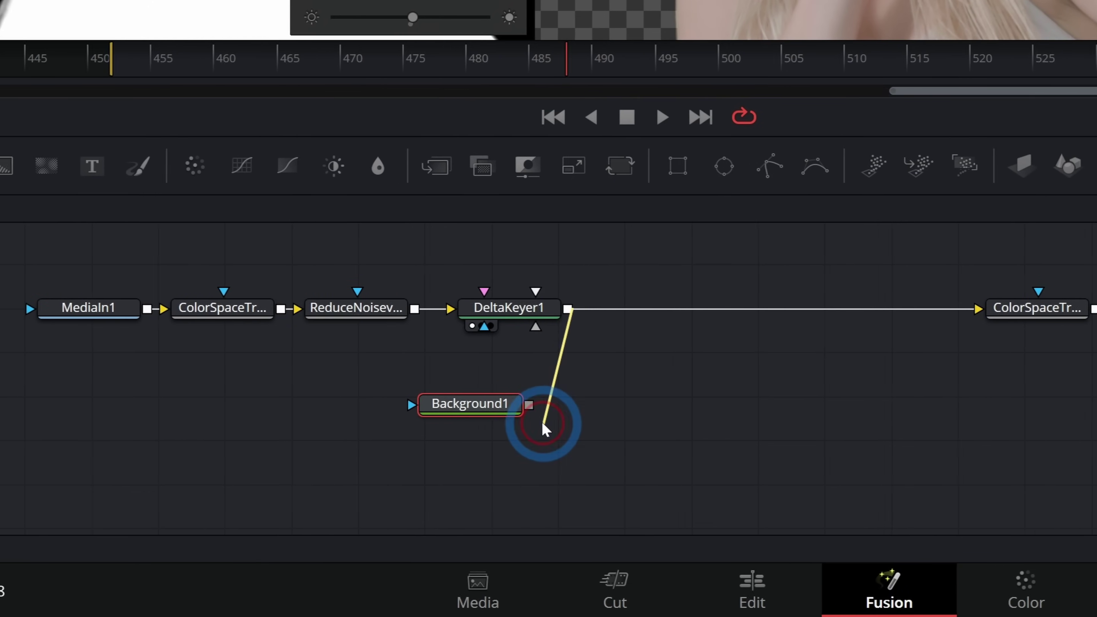
pyautogui.moveTo(543, 426); pyautogui.dragTo(531, 406)
pyautogui.moveTo(663, 406); pyautogui.dragTo(1013, 311)
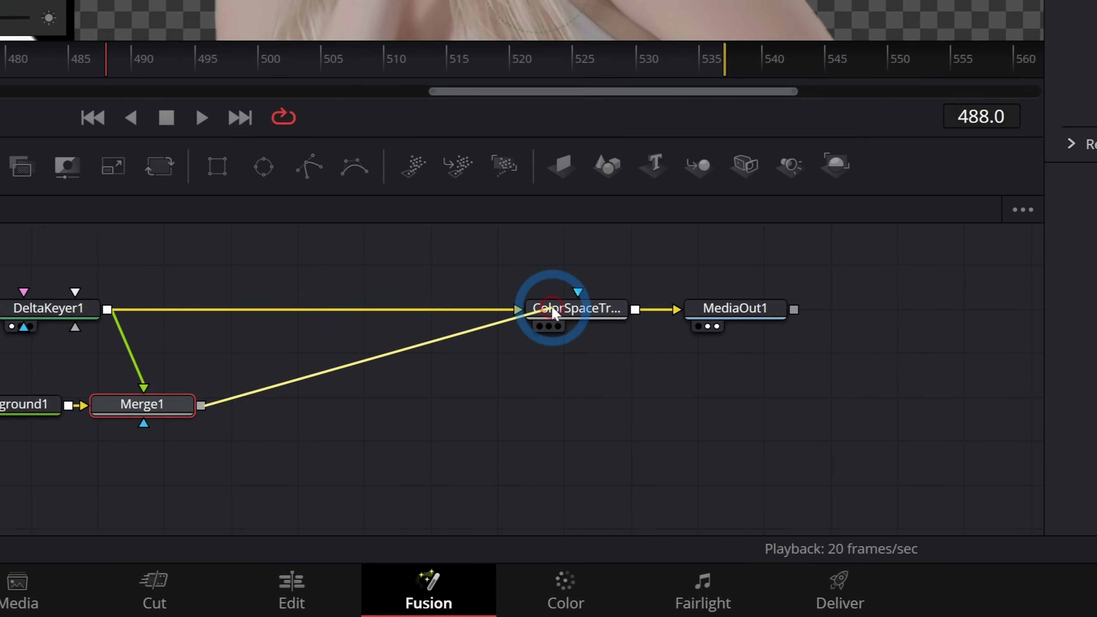
pyautogui.moveTo(553, 312); pyautogui.dragTo(548, 307)
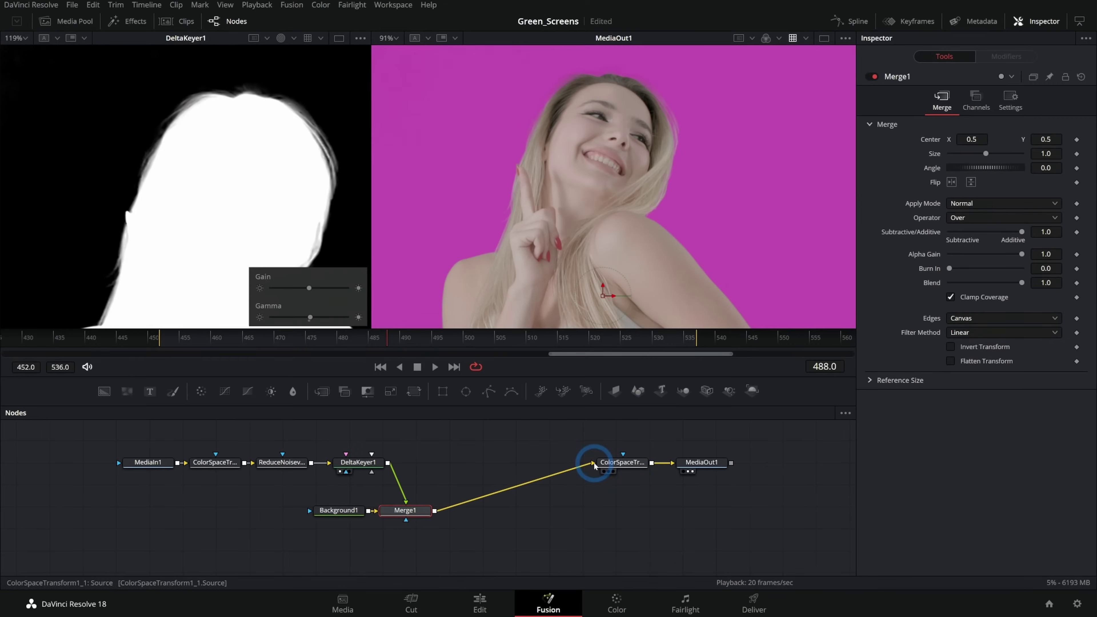
# Step: Enlarge the MediaOut1 viewer and examine the keyed hair edges around the head against the magenta background
pyautogui.click(641, 138)
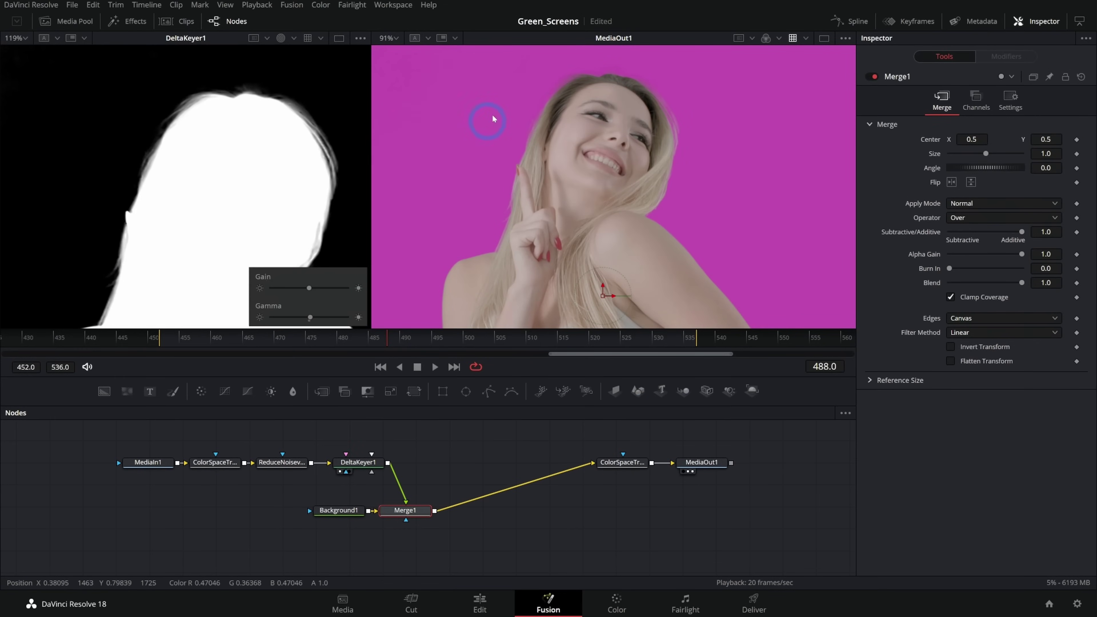
pyautogui.click(646, 353)
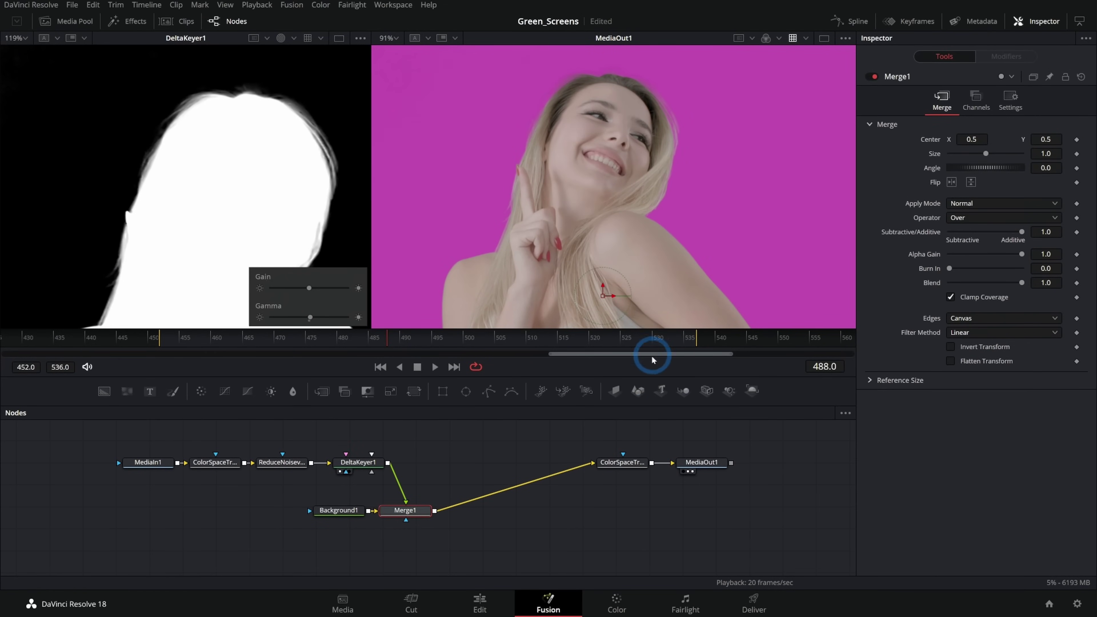
pyautogui.moveTo(659, 376); pyautogui.dragTo(650, 434)
pyautogui.click(484, 306)
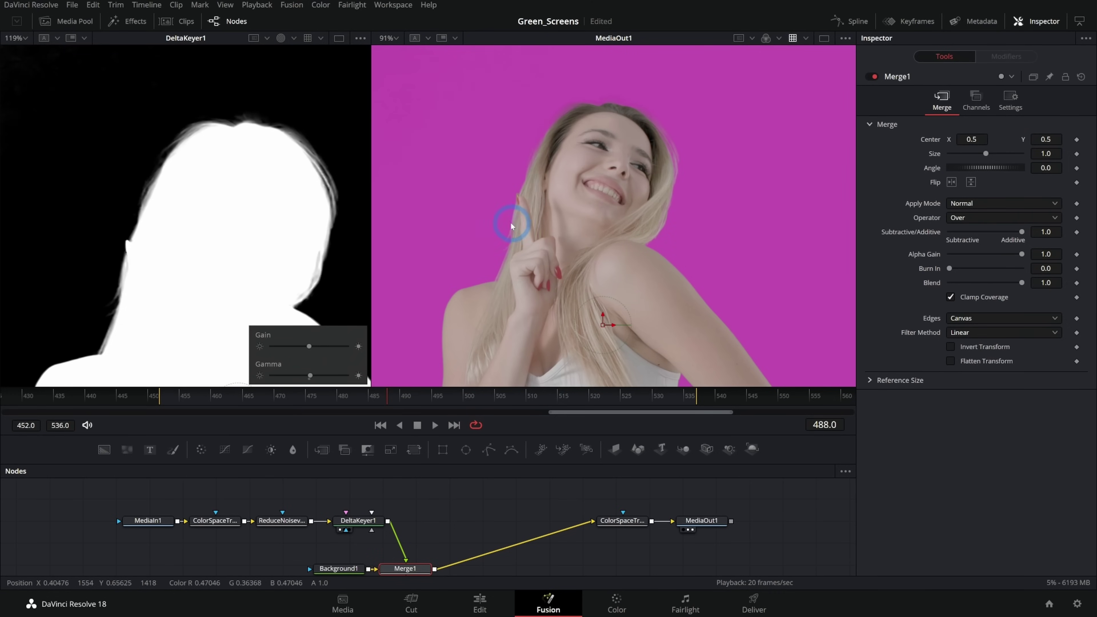
pyautogui.scroll(8, 713, 195)
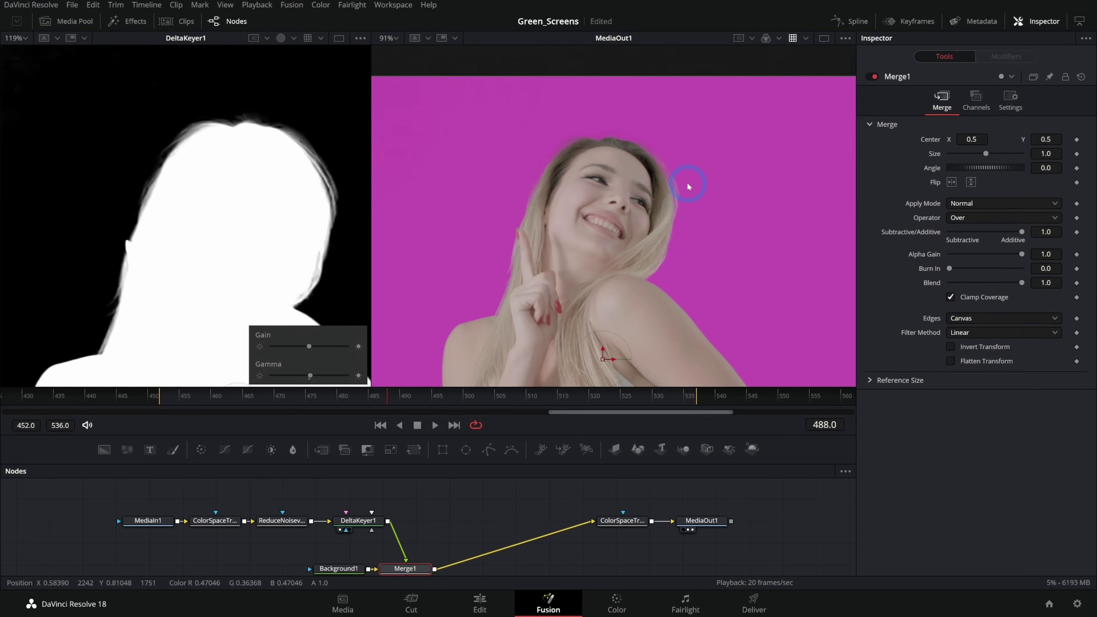
pyautogui.scroll(3, 683, 243)
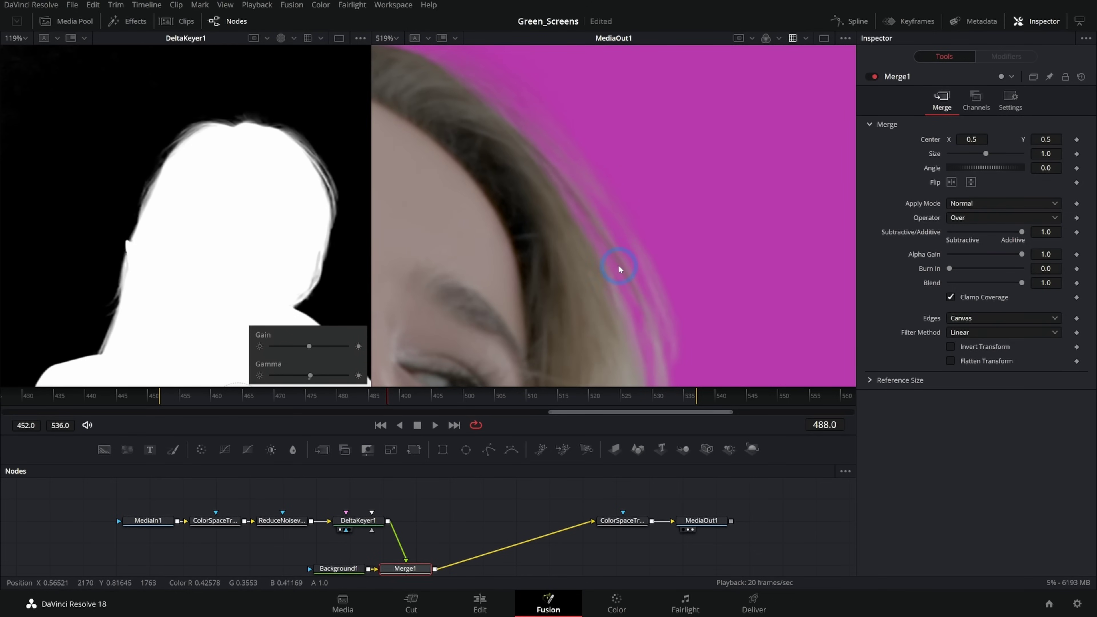
pyautogui.moveTo(620, 265); pyautogui.dragTo(663, 213)
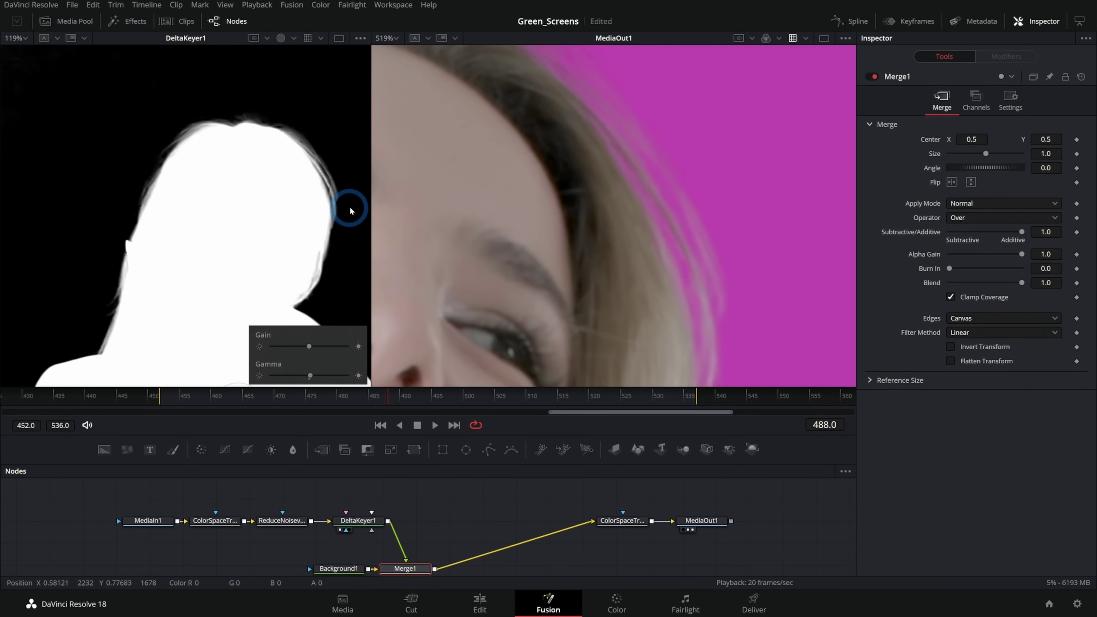
pyautogui.moveTo(369, 211); pyautogui.dragTo(108, 242)
pyautogui.moveTo(570, 146); pyautogui.dragTo(631, 261)
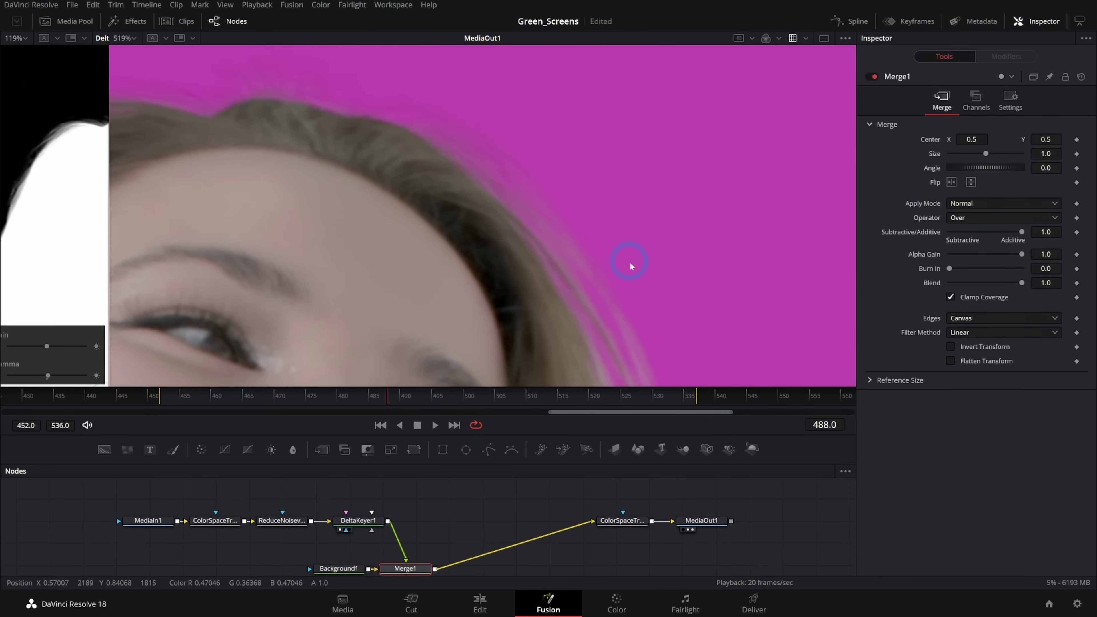
pyautogui.moveTo(506, 201); pyautogui.dragTo(594, 250)
pyautogui.moveTo(531, 261); pyautogui.dragTo(539, 196)
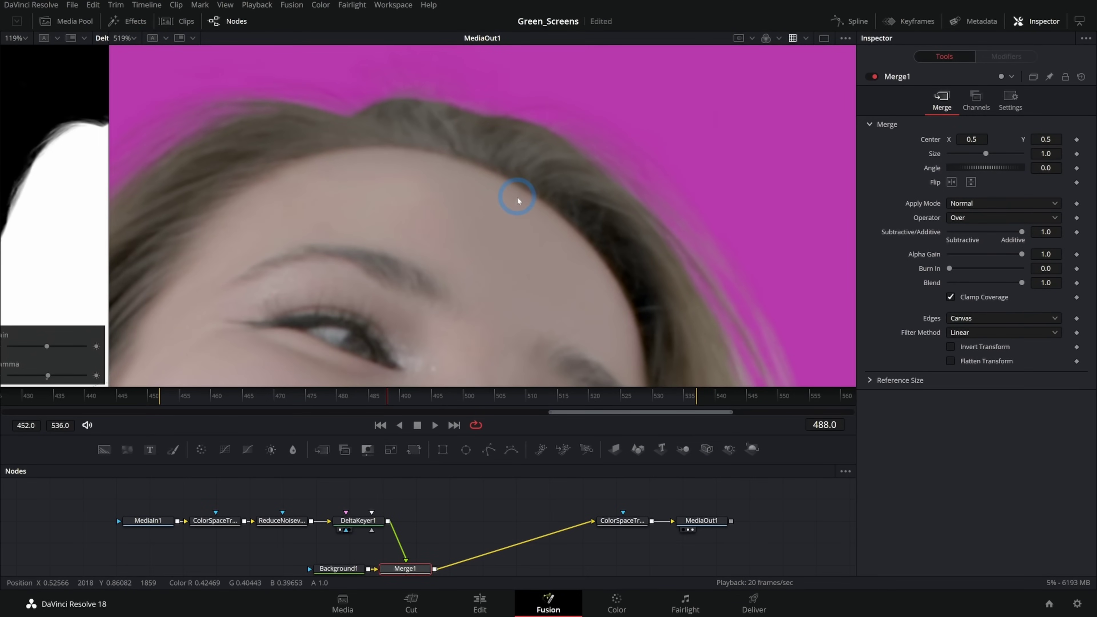
pyautogui.scroll(-5, 529, 214)
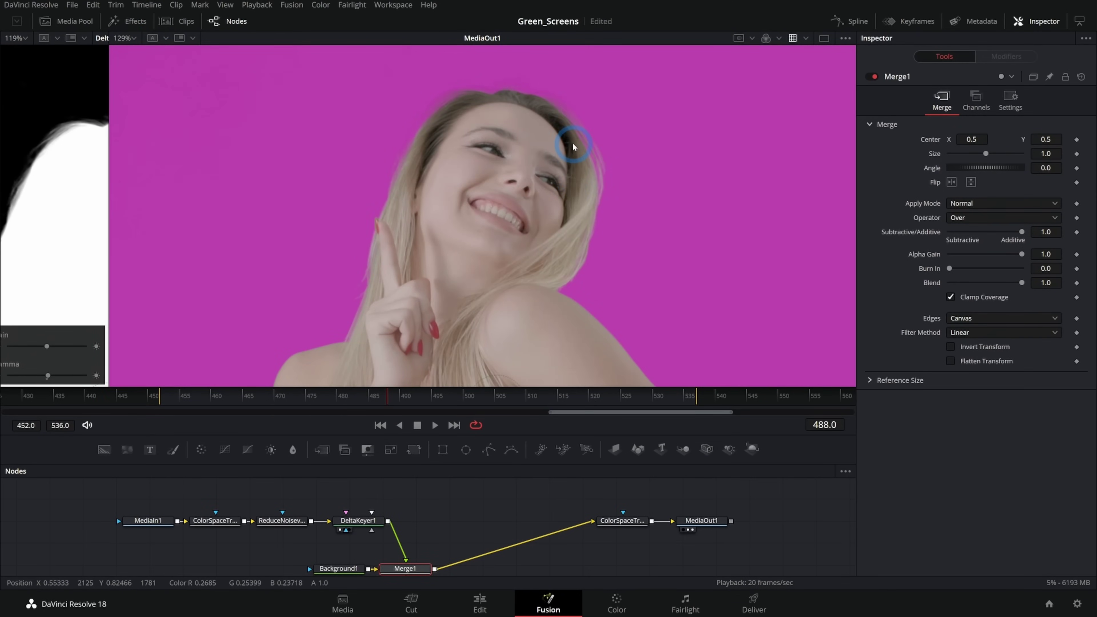
# Step: Switch the MediaOut1 viewer to Buffer B and load the noise reduction node into it
pyautogui.click(625, 515)
pyautogui.click(166, 38)
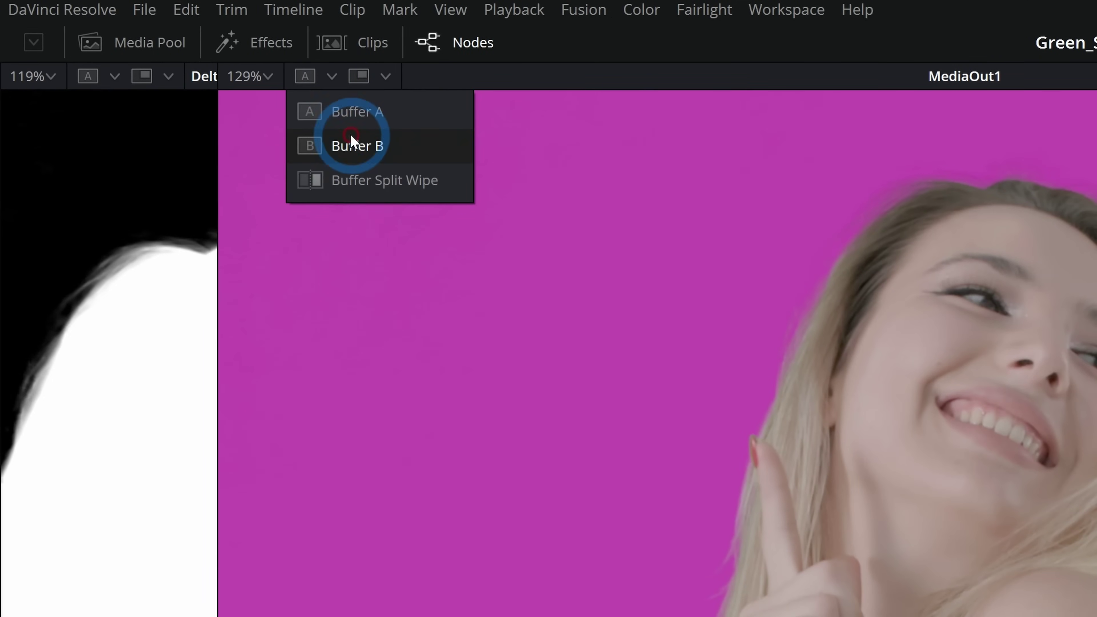
pyautogui.click(352, 143)
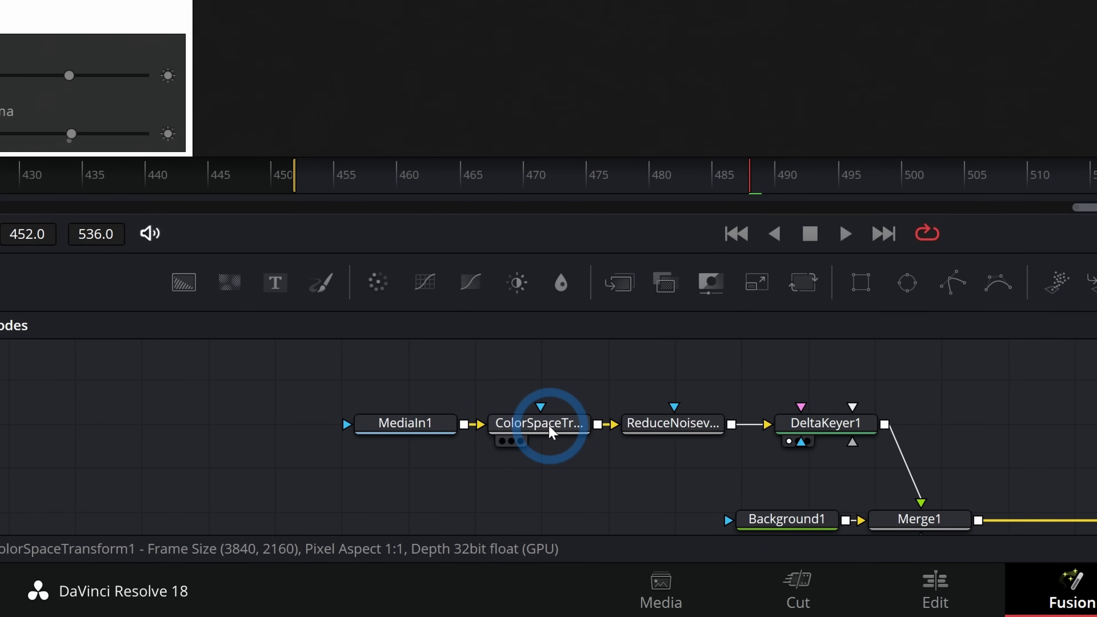
pyautogui.moveTo(293, 524)
pyautogui.click(670, 433)
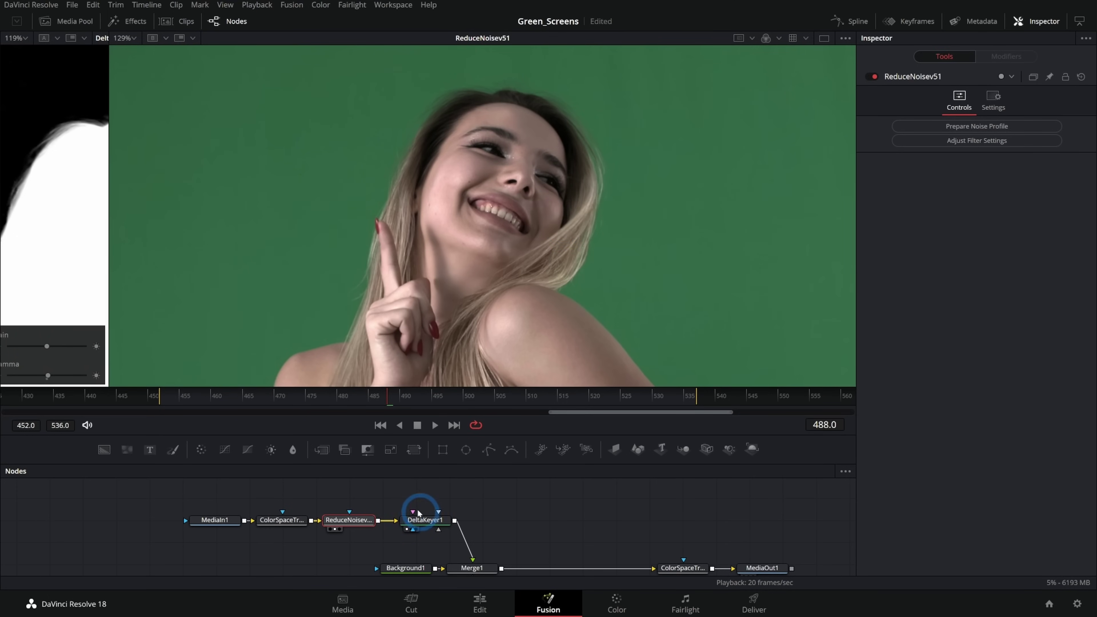
# Step: Duplicate the color space transform that precedes MediaOut1, and feed the copy from the noise reduction node's output
pyautogui.click(682, 568)
pyautogui.scroll(-1, 673, 567)
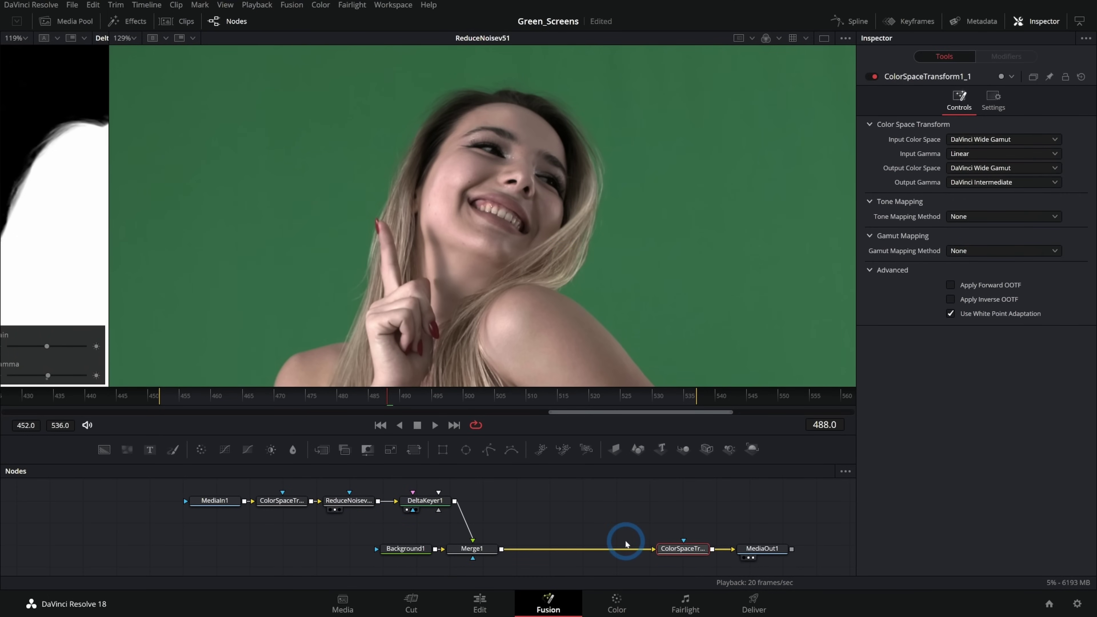
pyautogui.hotkey('ctrl', 'v')
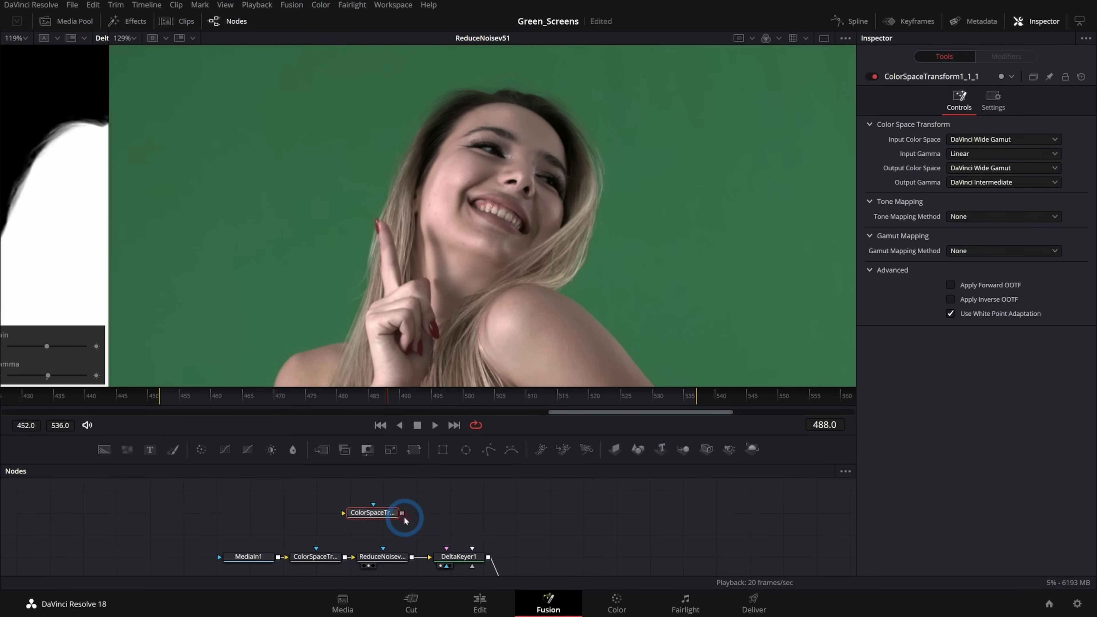
pyautogui.moveTo(404, 510); pyautogui.dragTo(452, 505)
pyautogui.moveTo(412, 557); pyautogui.dragTo(466, 507)
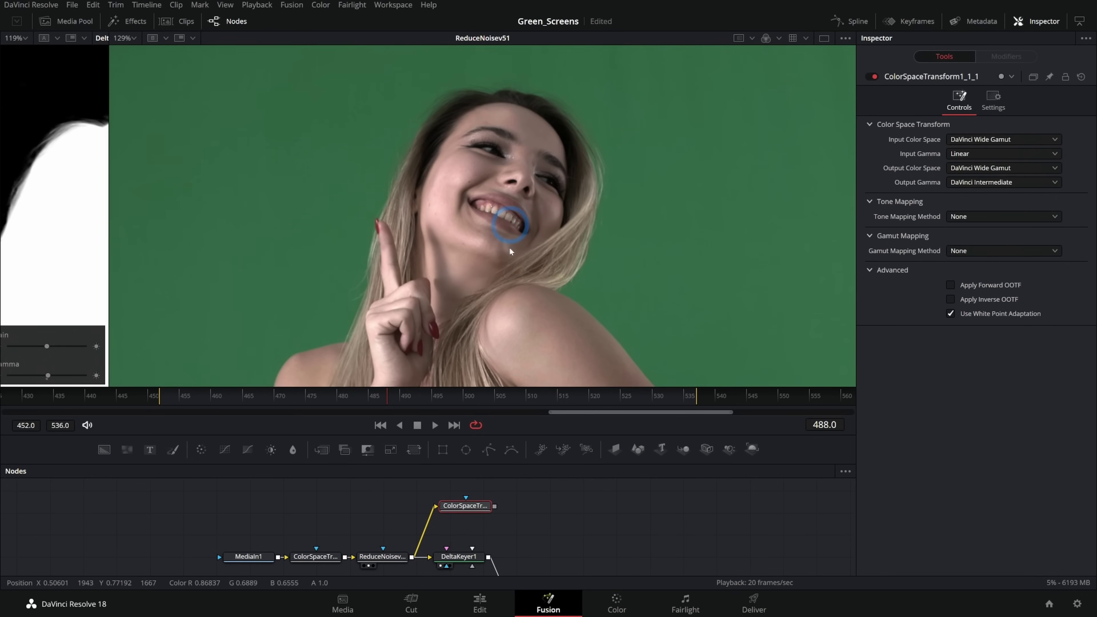
# Step: Show the duplicated color space transform in Buffer B and apply the LUT_Group_TEST_7.V-log_800_5600 viewer LUT
pyautogui.press('2')
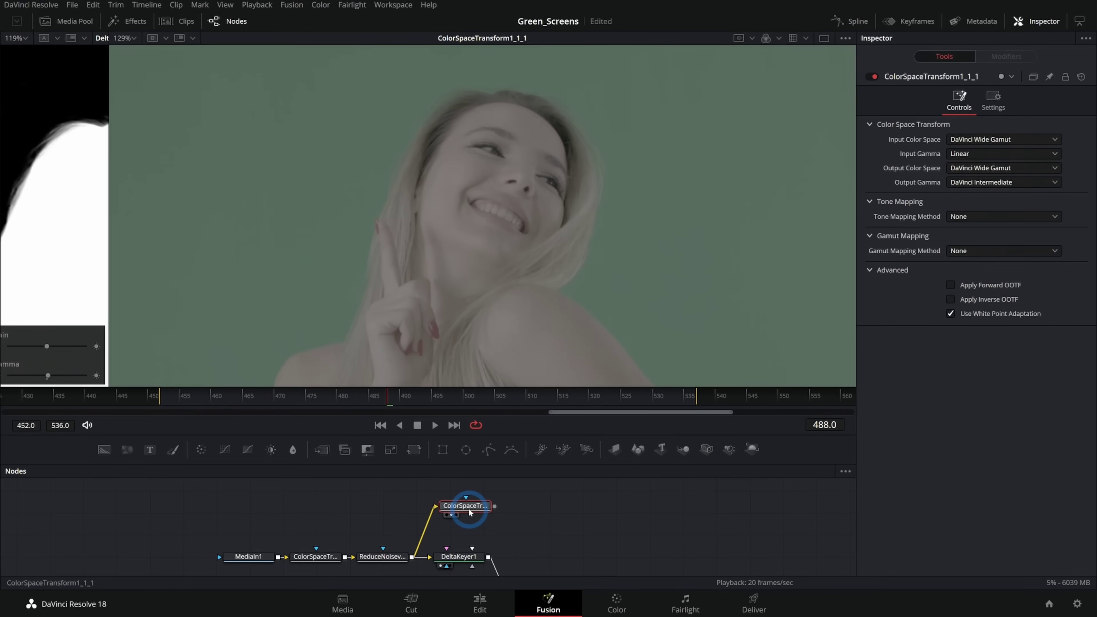
pyautogui.click(779, 38)
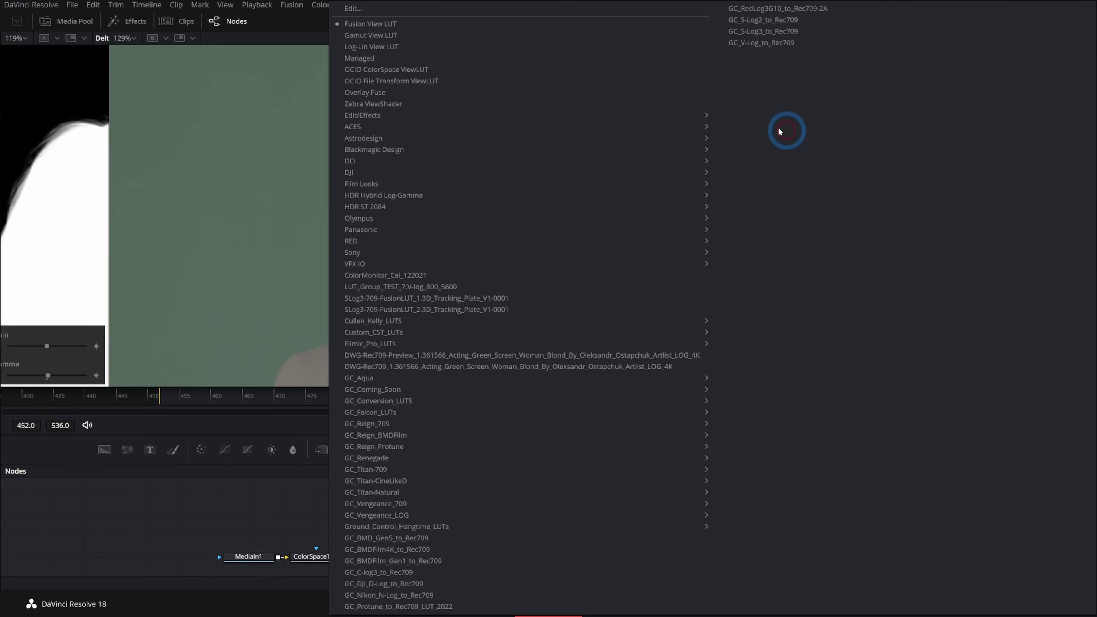
pyautogui.click(419, 287)
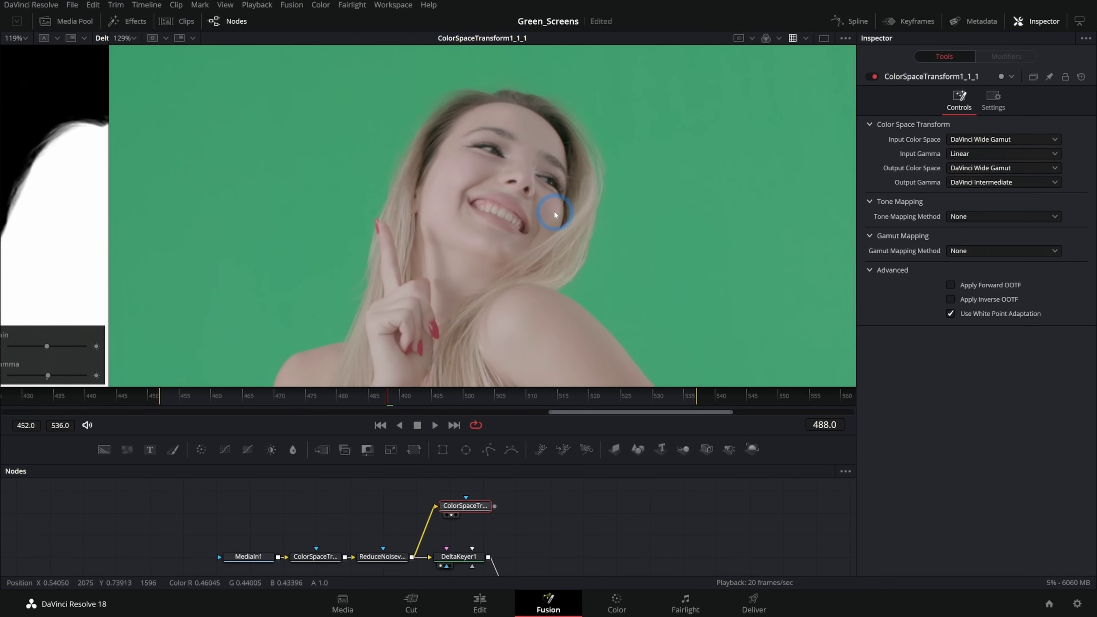
# Step: Return the viewer to Buffer A, and turn on Buffer Split Wipe to compare the composite with the unkeyed footage
pyautogui.moveTo(634, 526); pyautogui.dragTo(541, 480)
pyautogui.click(166, 38)
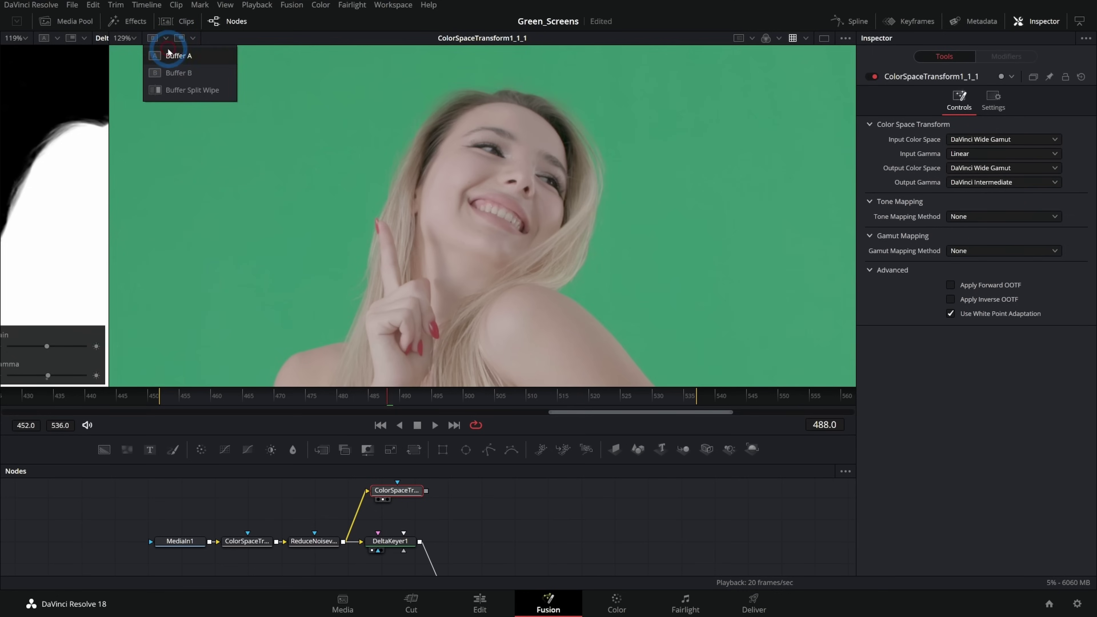
pyautogui.click(172, 55)
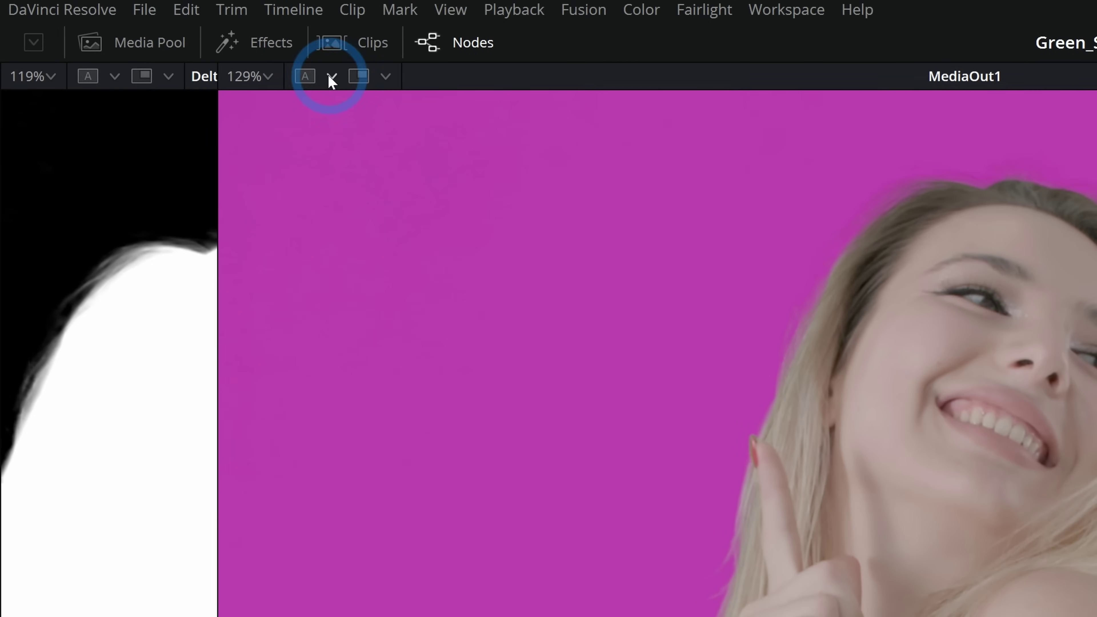
pyautogui.click(166, 38)
pyautogui.click(349, 189)
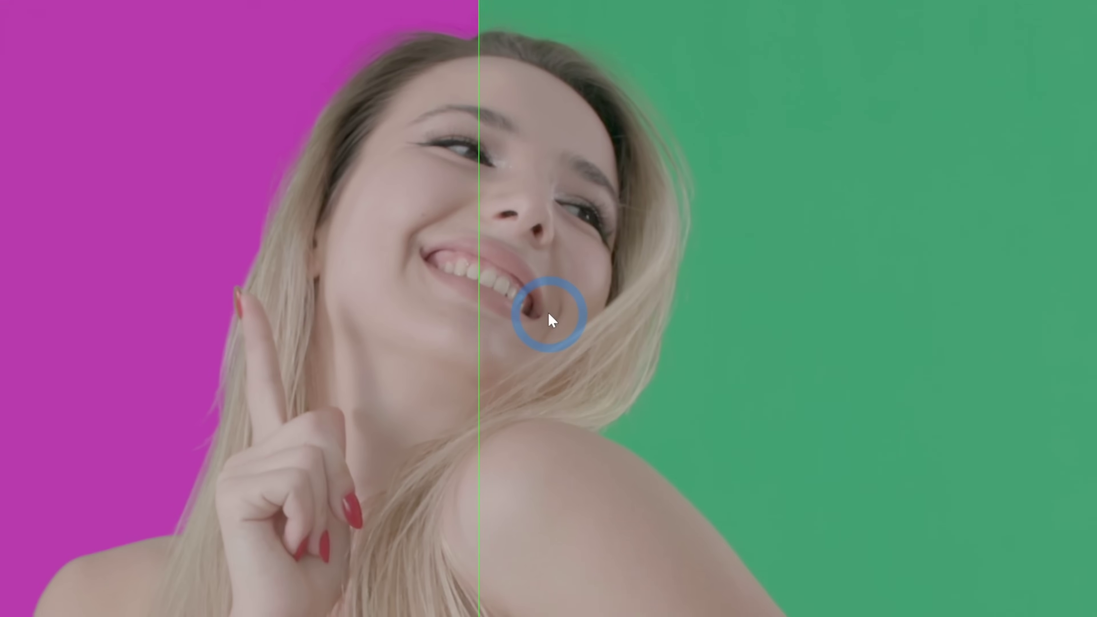
# Step: Move the split wipe across the hair beside the forehead to compare the keyed strands with the original footage
pyautogui.scroll(-4, 512, 326)
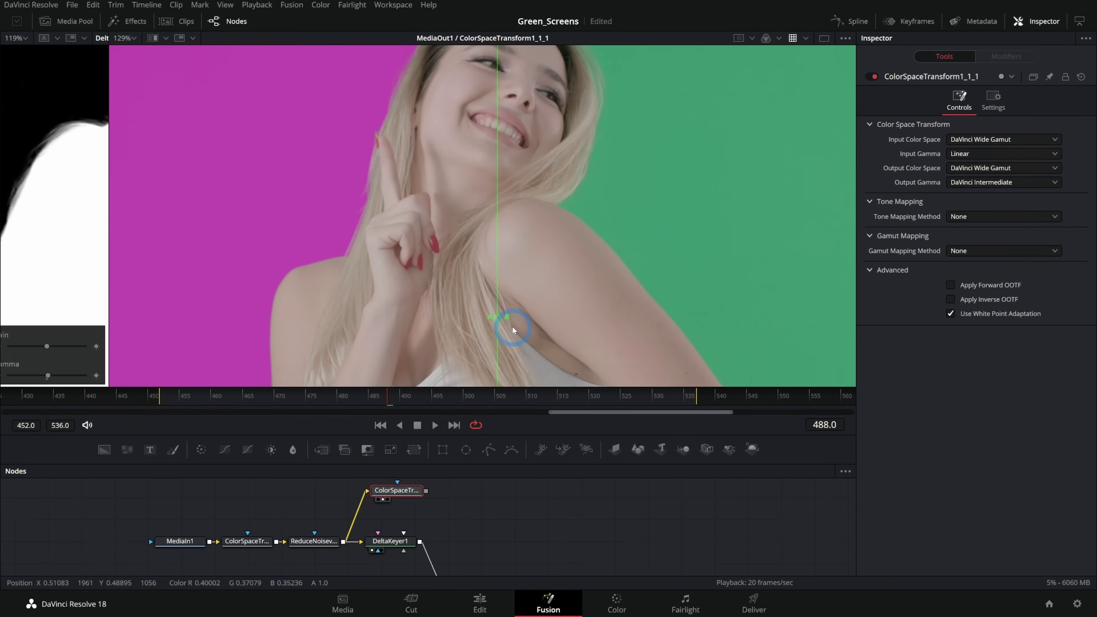
pyautogui.moveTo(492, 186); pyautogui.dragTo(466, 304)
pyautogui.scroll(3, 521, 229)
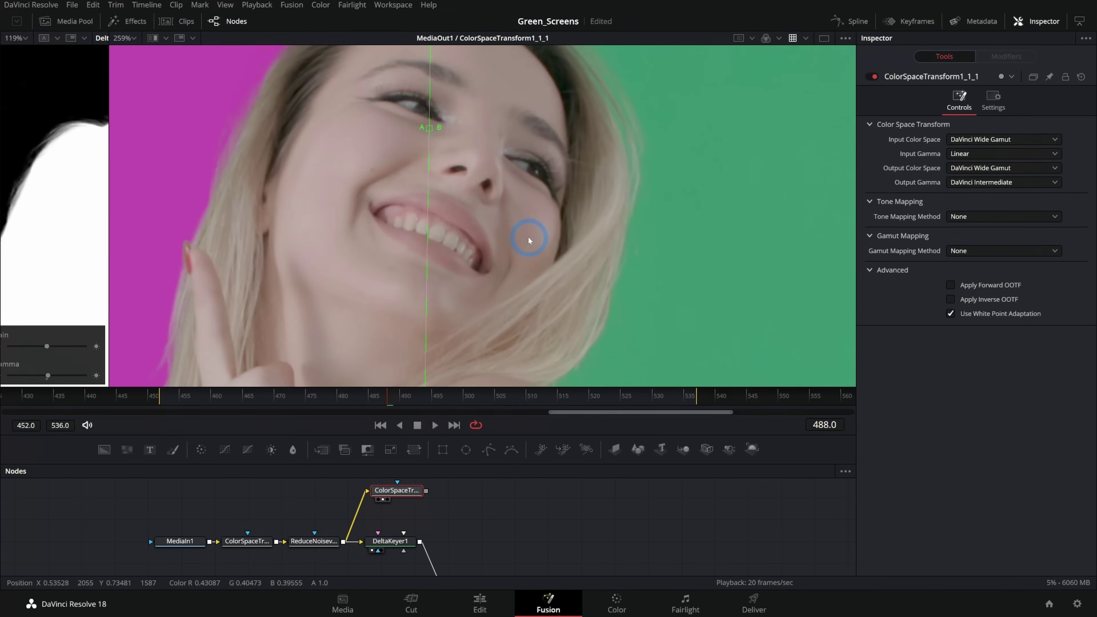
pyautogui.moveTo(524, 166); pyautogui.dragTo(517, 254)
pyautogui.scroll(5, 517, 249)
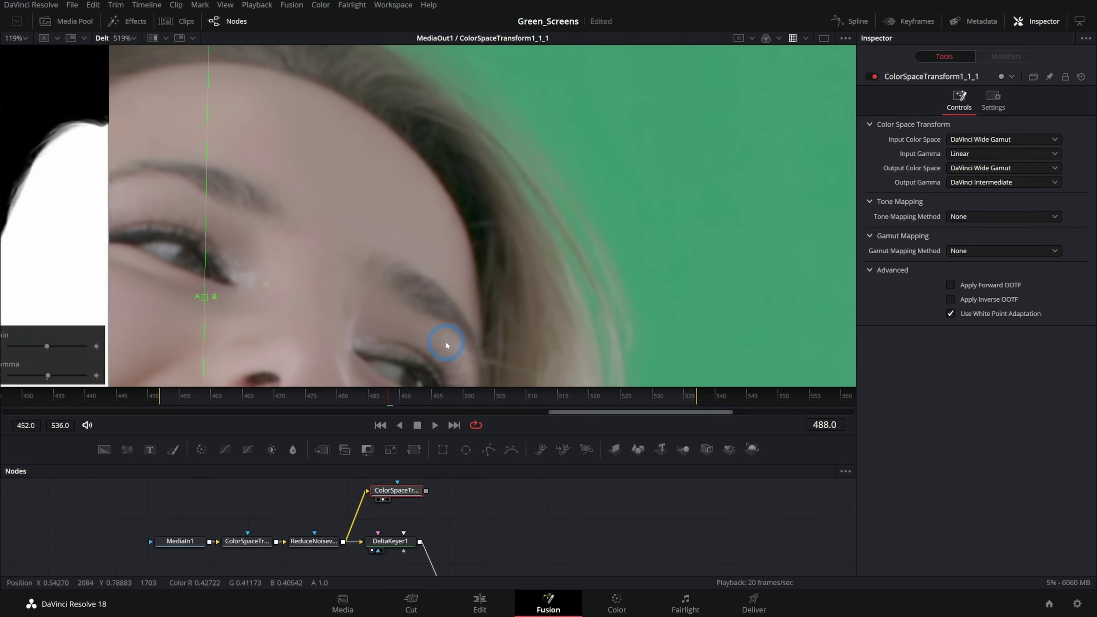
pyautogui.moveTo(189, 327); pyautogui.dragTo(576, 294)
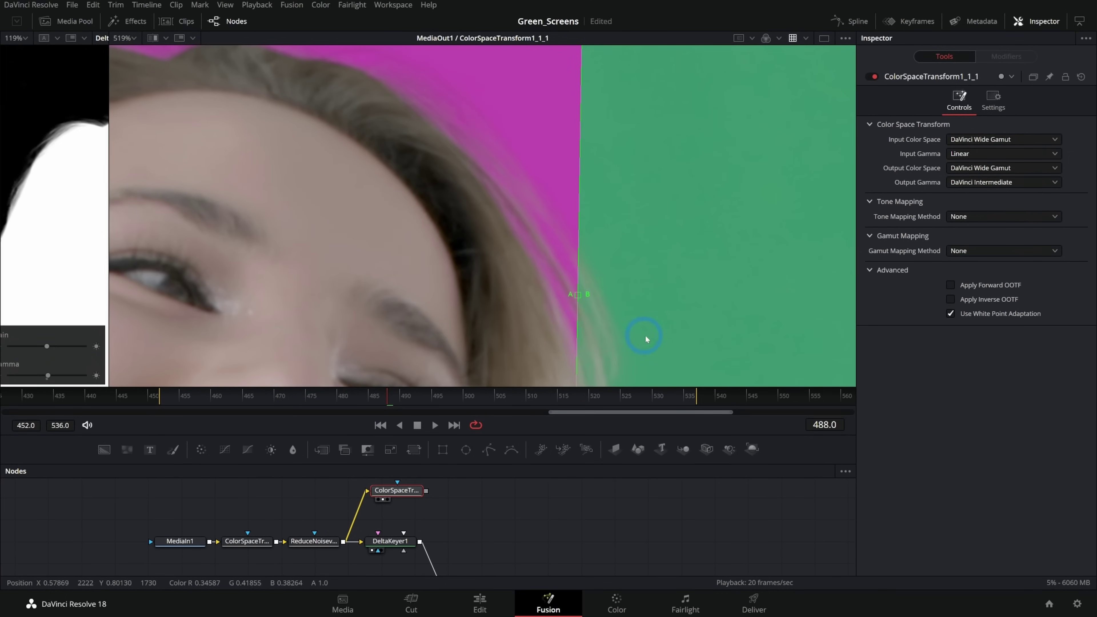
# Step: Compare the lower hair strands beside the cheek in the key and the original by sweeping the wipe back and forth
pyautogui.moveTo(647, 336); pyautogui.dragTo(641, 260)
pyautogui.scroll(3, 529, 309)
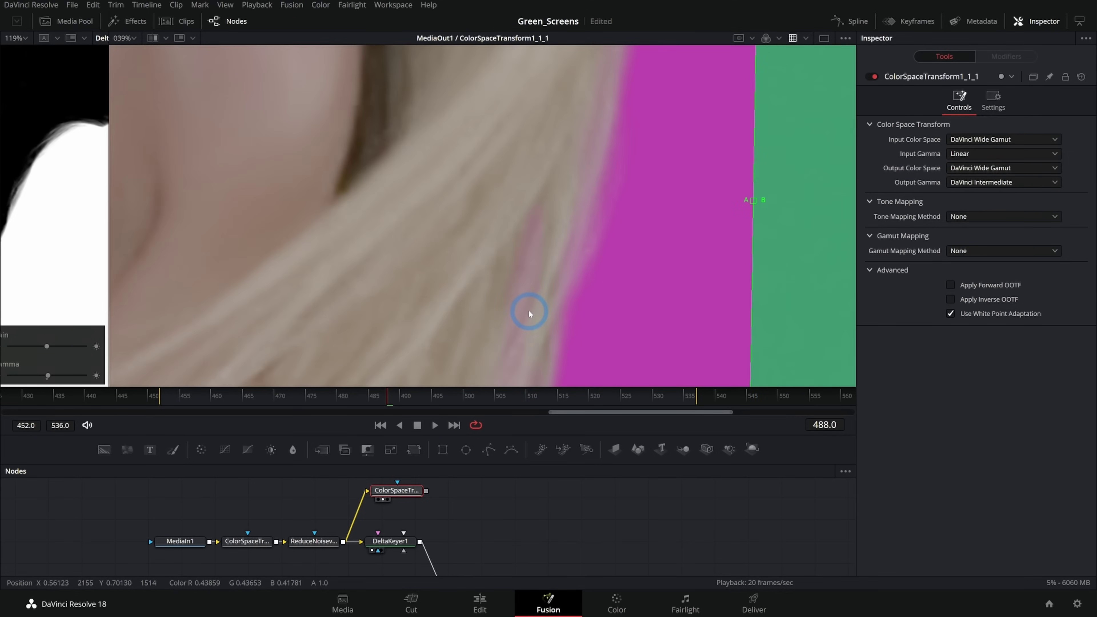
pyautogui.moveTo(760, 200); pyautogui.dragTo(450, 224)
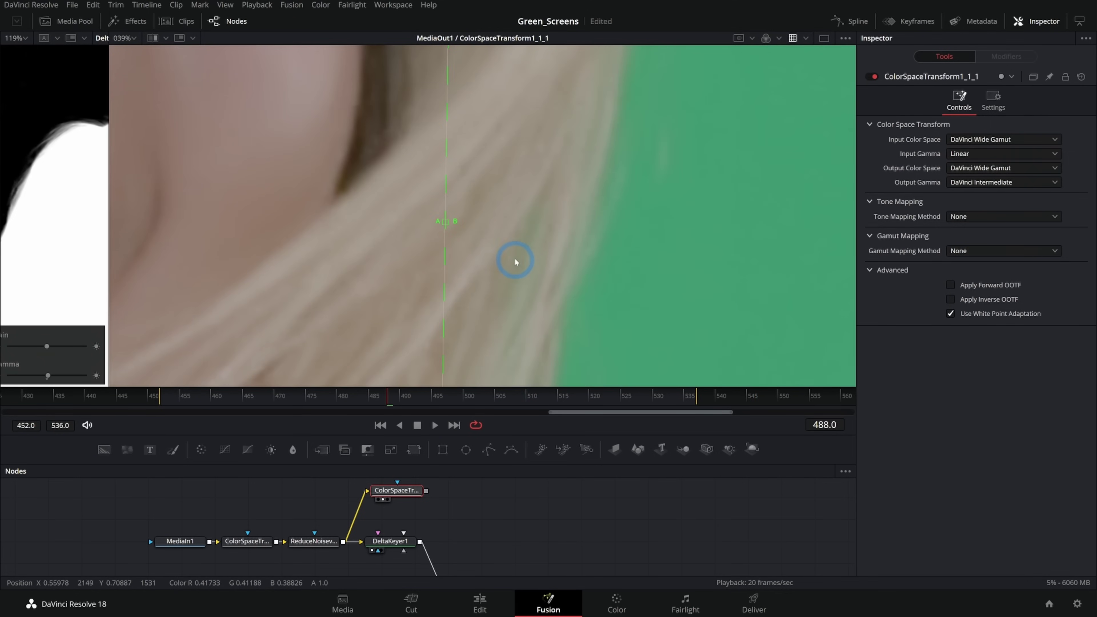
pyautogui.moveTo(446, 222); pyautogui.dragTo(677, 232)
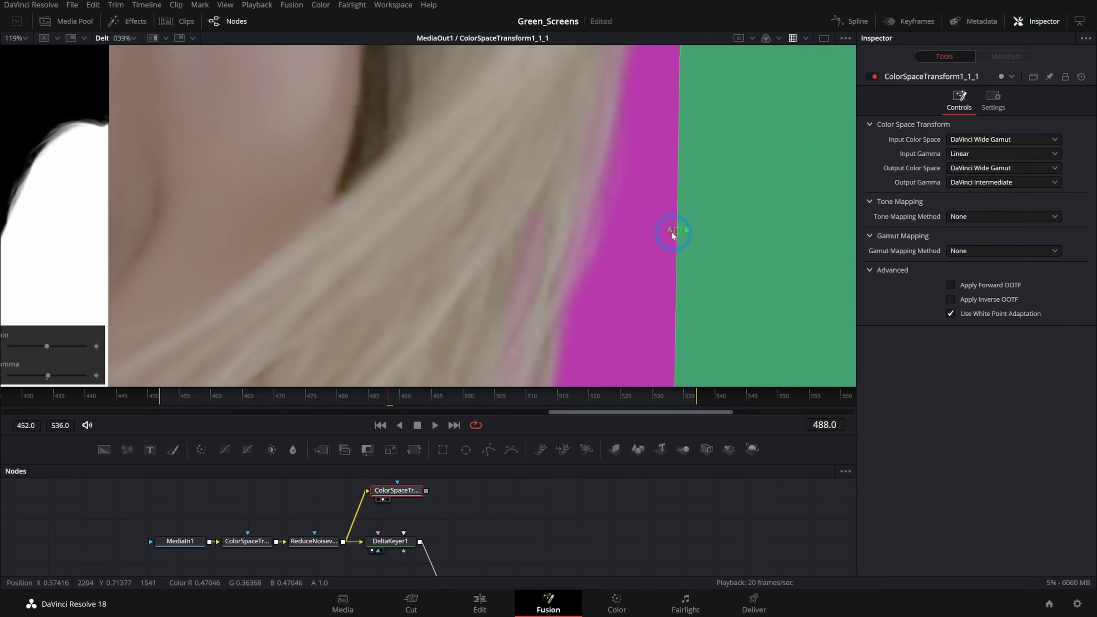
pyautogui.moveTo(653, 316); pyautogui.dragTo(634, 220)
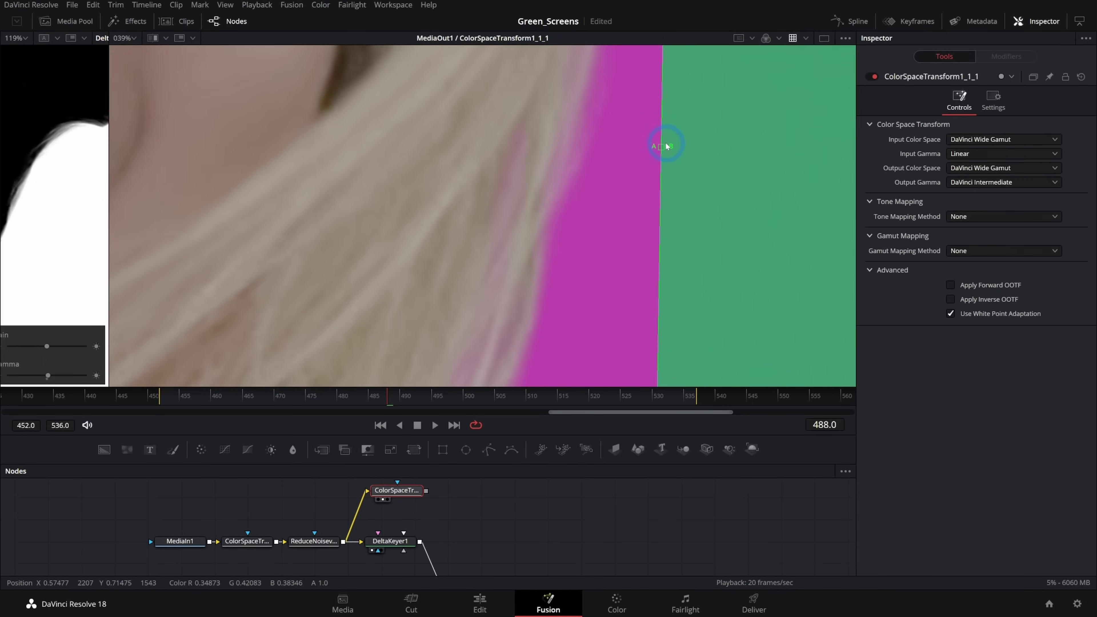
pyautogui.moveTo(668, 146); pyautogui.dragTo(472, 214)
pyautogui.moveTo(514, 245); pyautogui.dragTo(511, 274)
pyautogui.moveTo(575, 242); pyautogui.dragTo(625, 98)
pyautogui.moveTo(560, 131); pyautogui.dragTo(689, 280)
# Step: Compare the whole figure across the split wipe, and set the viewer back to Buffer A
pyautogui.scroll(-1, 594, 199)
pyautogui.scroll(-4, 592, 201)
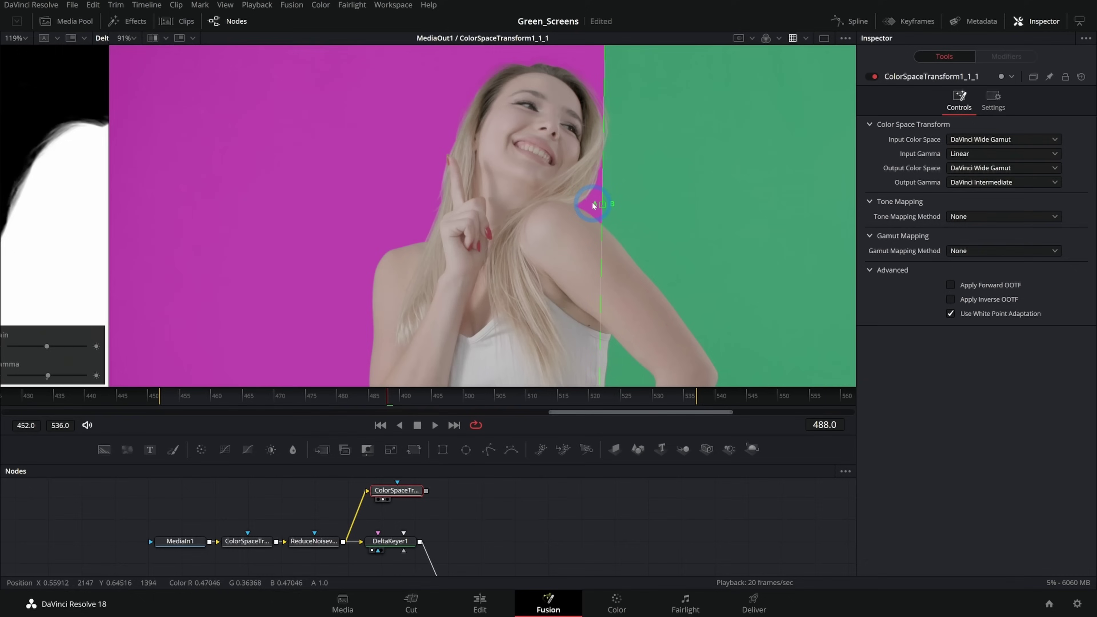
pyautogui.moveTo(603, 188); pyautogui.dragTo(563, 216)
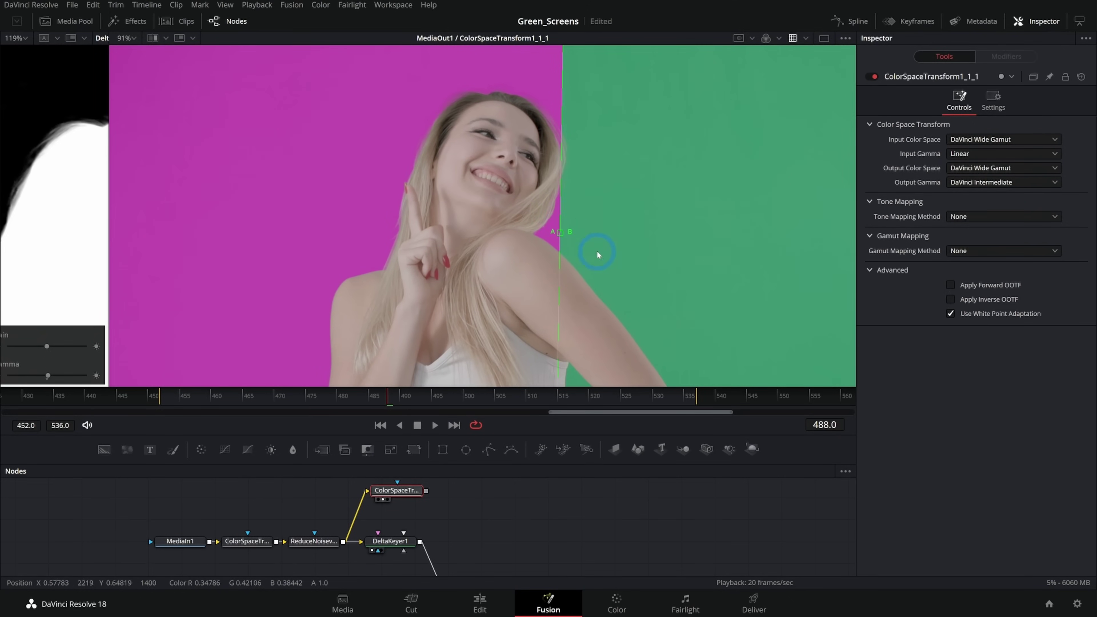
pyautogui.click(166, 38)
pyautogui.click(174, 61)
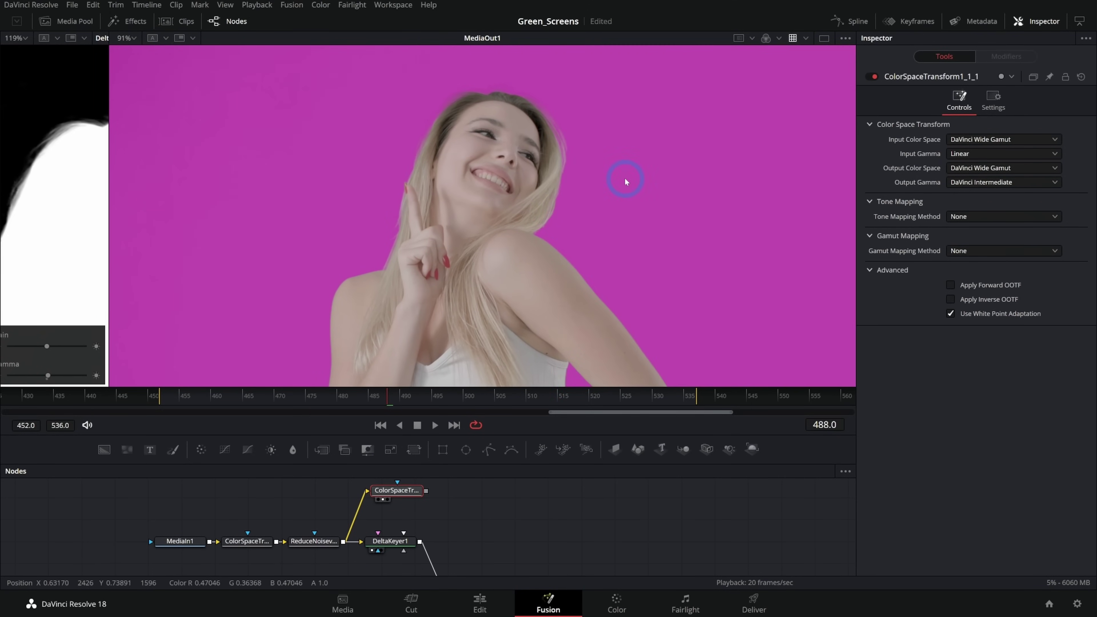
# Step: Go to frame 477, select DeltaKeyer1, and examine the keyed woman's face, hair and shoulder up close
pyautogui.hotkey('ctrl', 'f')
pyautogui.click(320, 394)
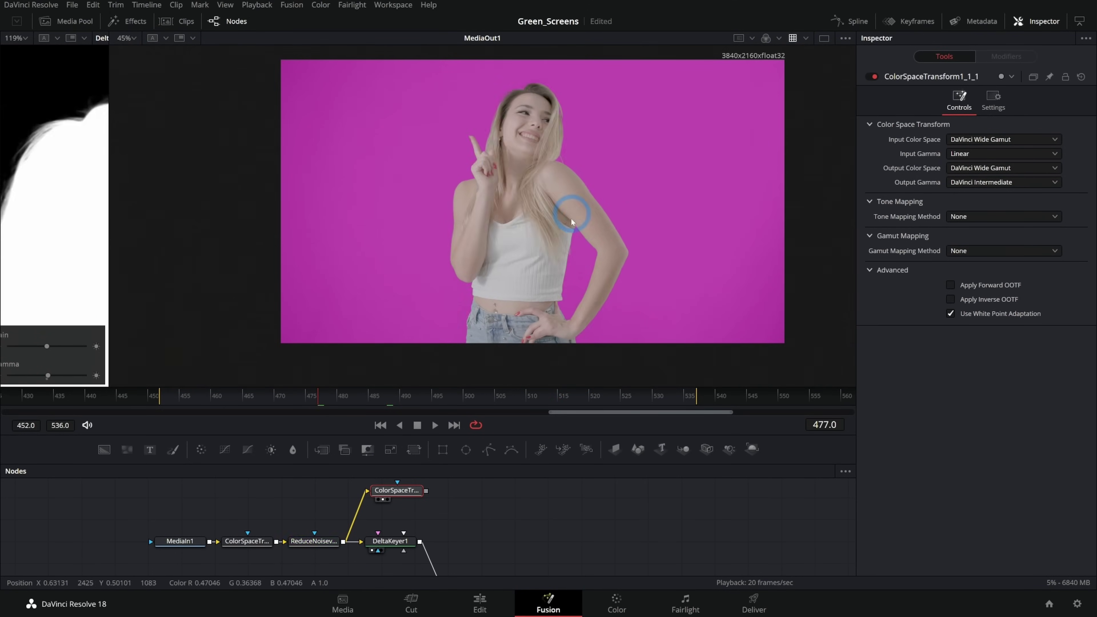
pyautogui.moveTo(571, 222); pyautogui.dragTo(587, 229)
pyautogui.click(390, 541)
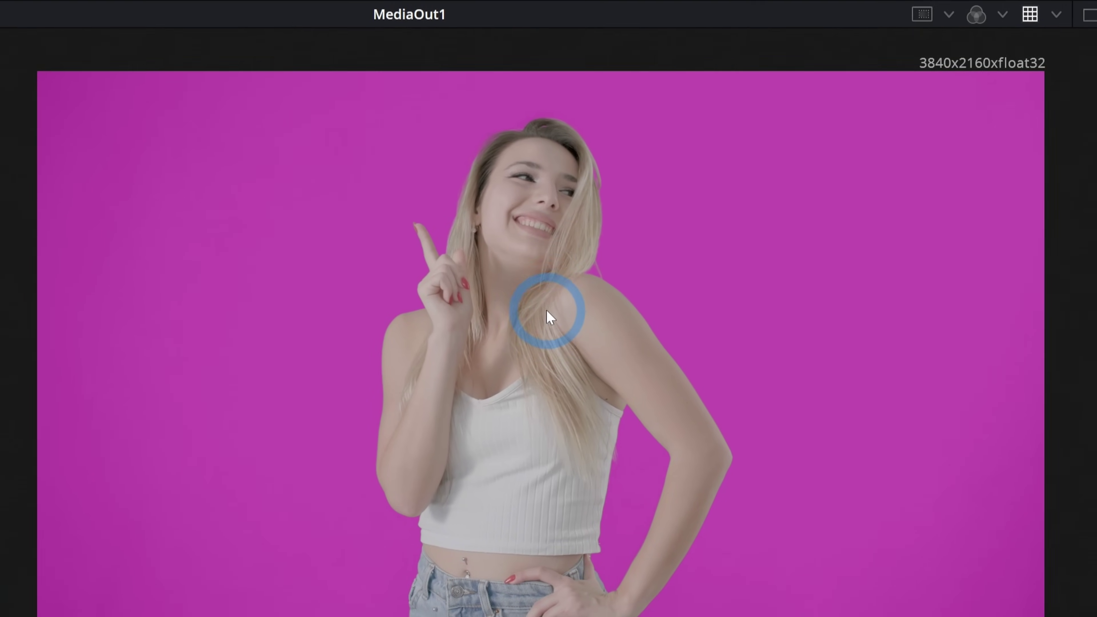
pyautogui.scroll(5, 548, 310)
pyautogui.moveTo(539, 228); pyautogui.dragTo(543, 389)
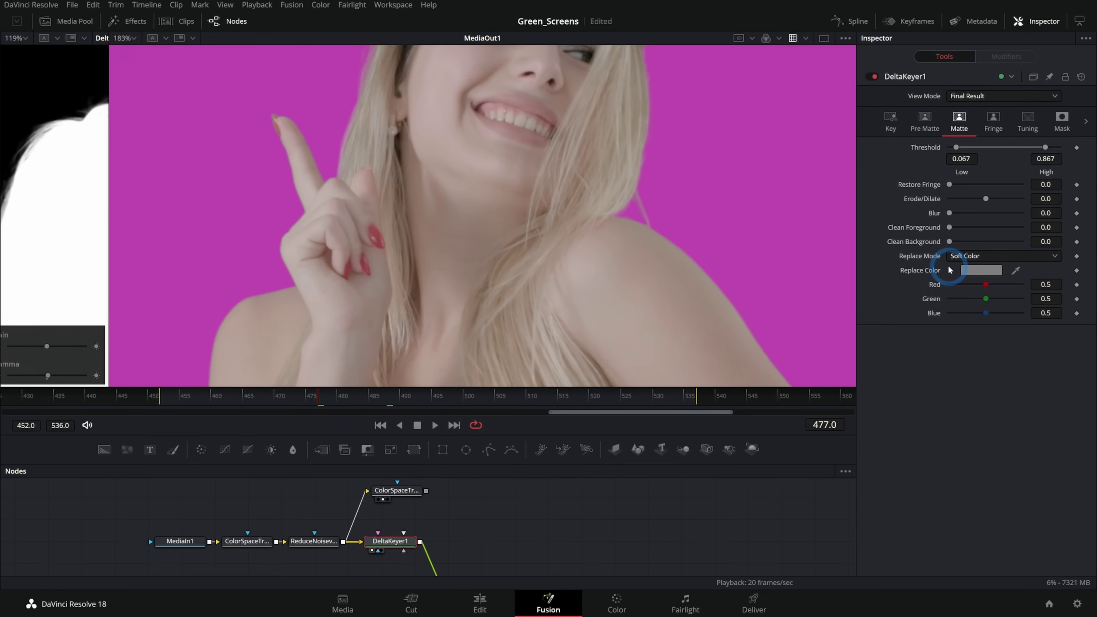
# Step: Try Source as DeltaKeyer1's matte Replace Mode, and switch it back to Soft Color to compare the edges
pyautogui.click(412, 542)
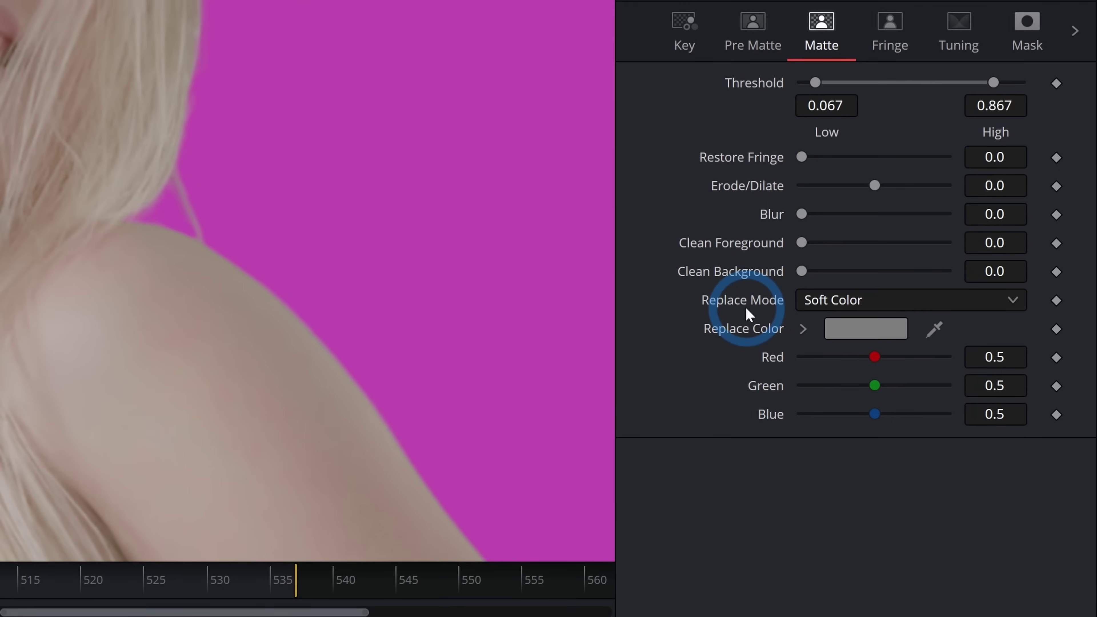
pyautogui.click(820, 314)
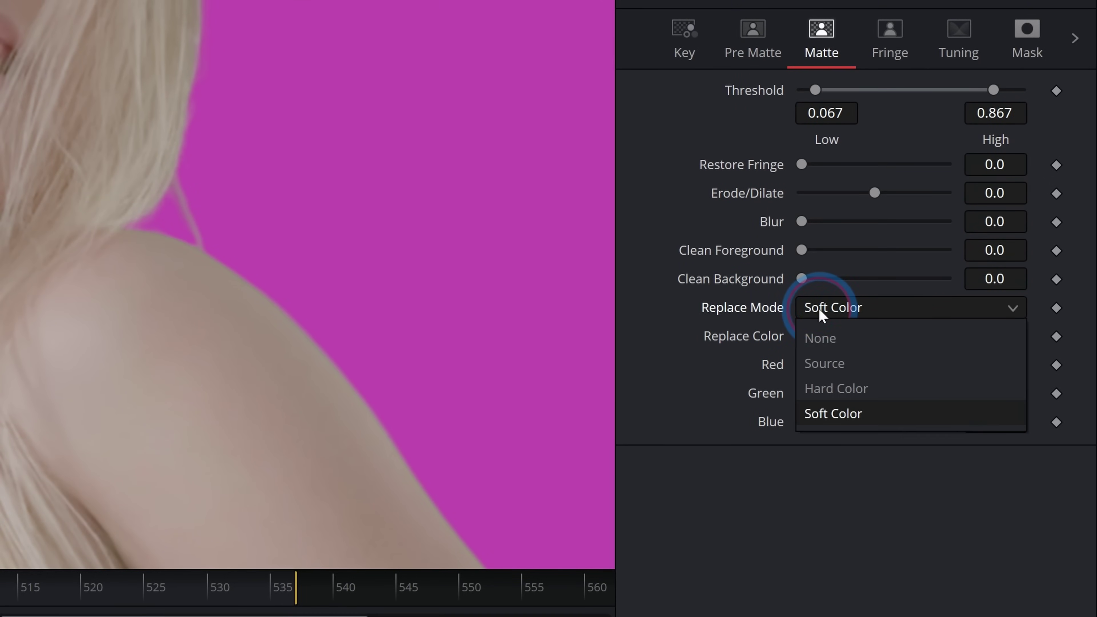
pyautogui.click(820, 362)
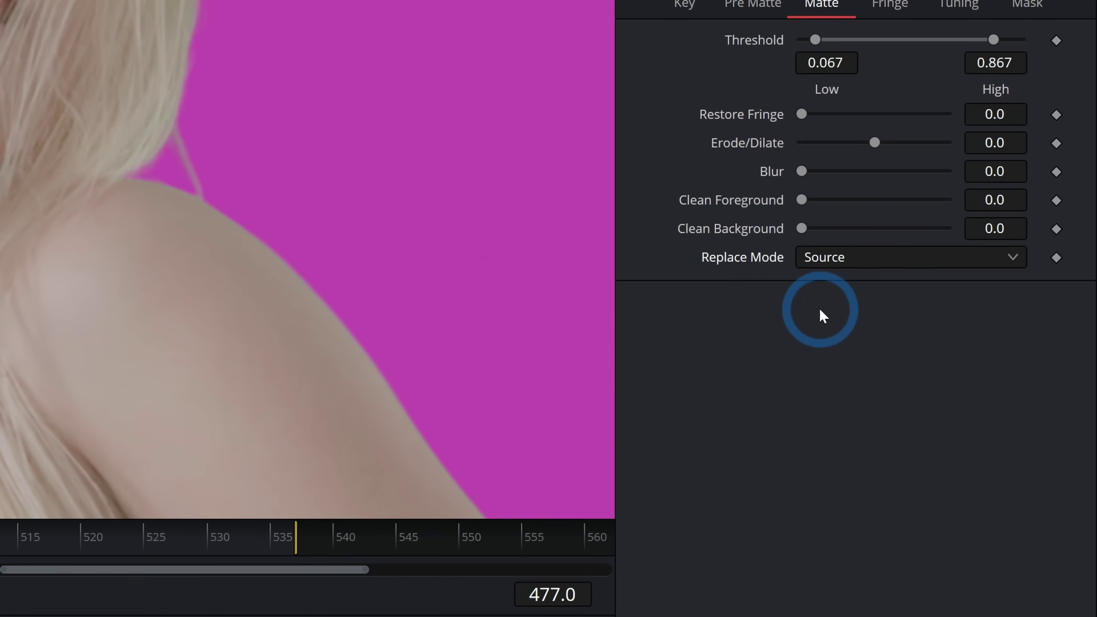
pyautogui.click(834, 307)
pyautogui.click(842, 333)
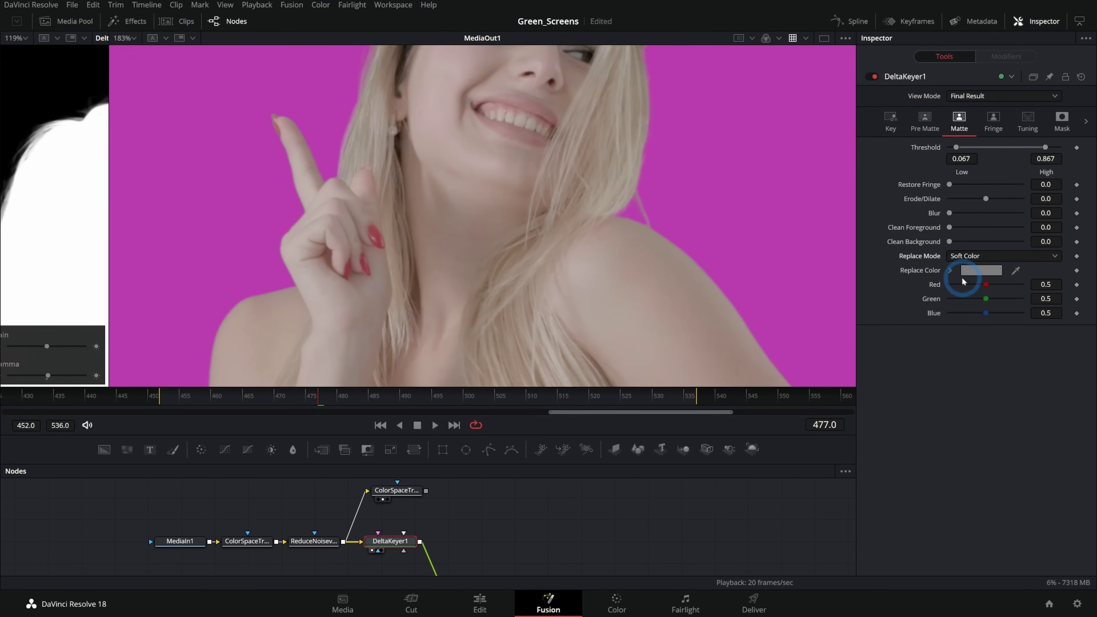
pyautogui.moveTo(1009, 273); pyautogui.dragTo(513, 254)
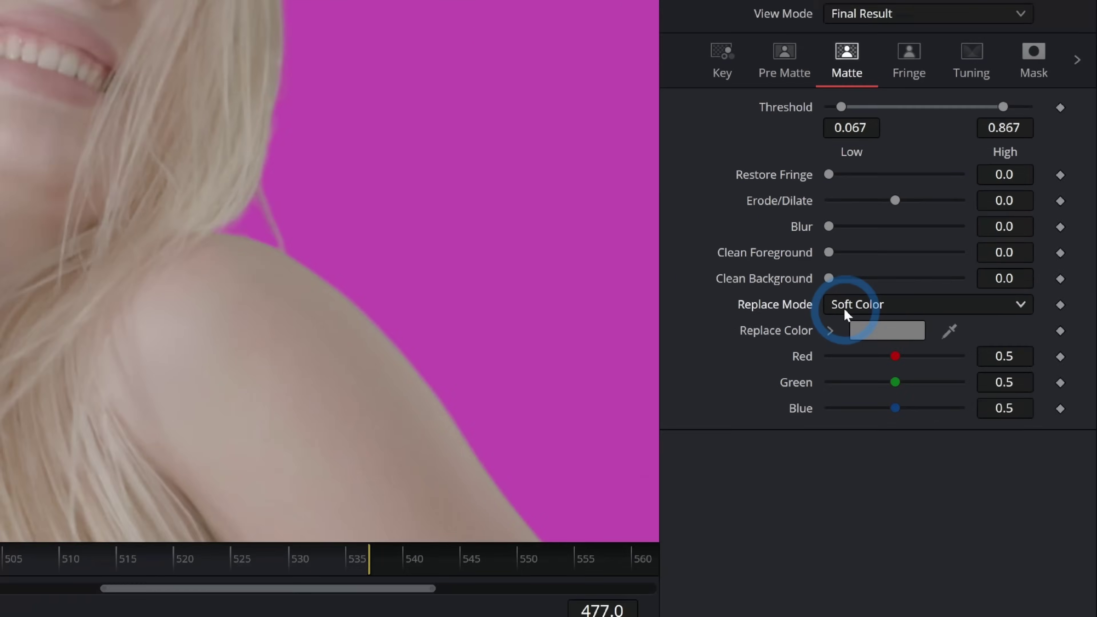
# Step: Set DeltaKeyer1's matte Replace Mode and its mask Solid Replace Mode both to Source, and return to the matte settings
pyautogui.click(973, 257)
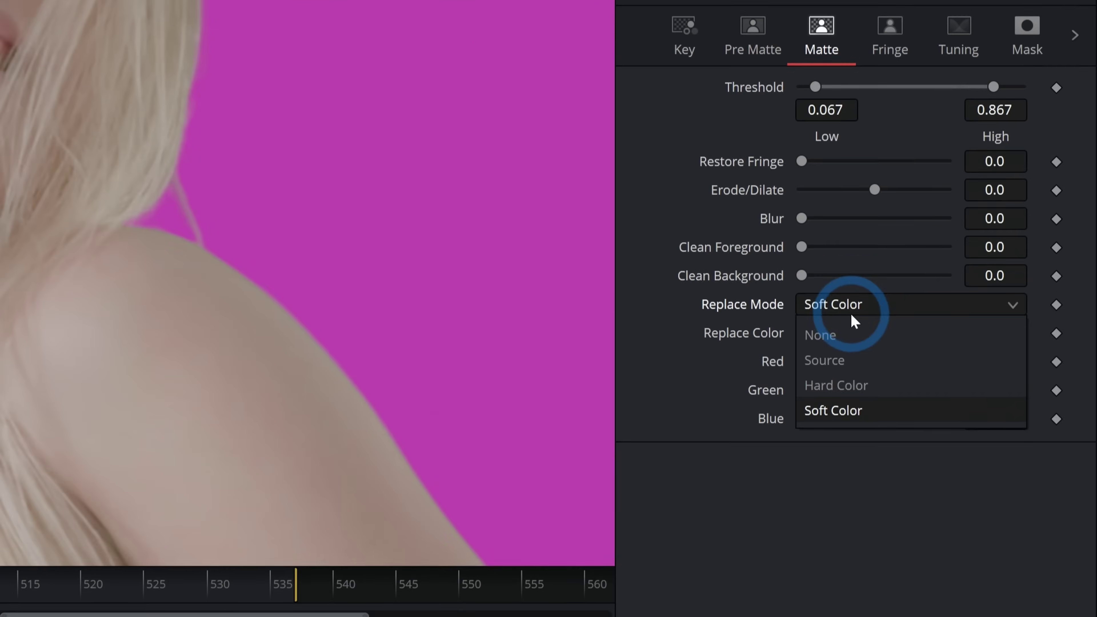
pyautogui.click(838, 360)
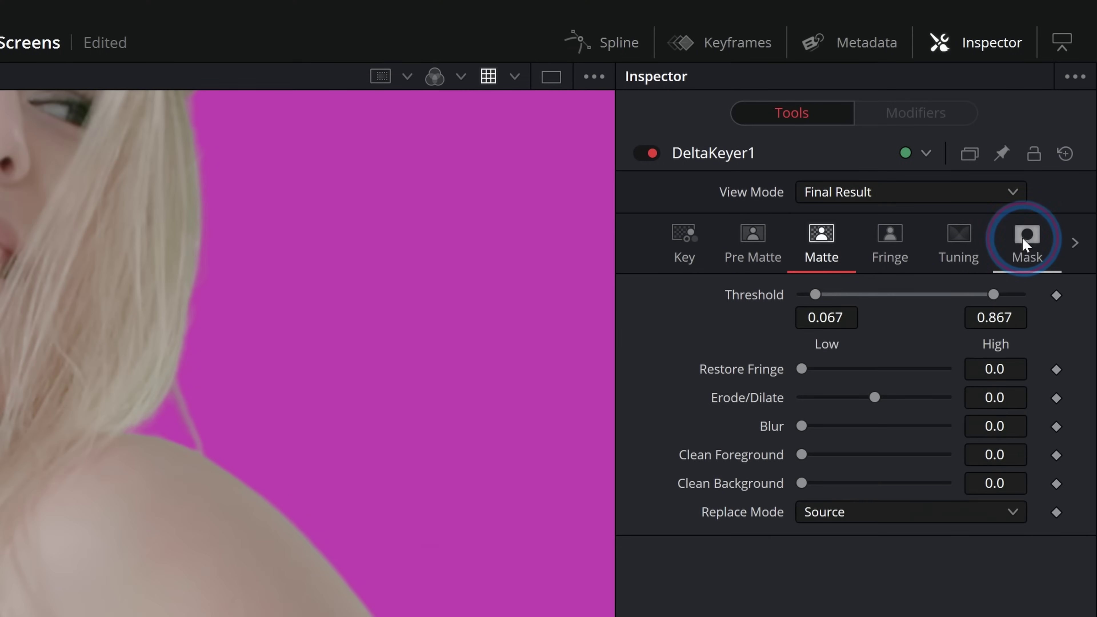
pyautogui.click(1024, 243)
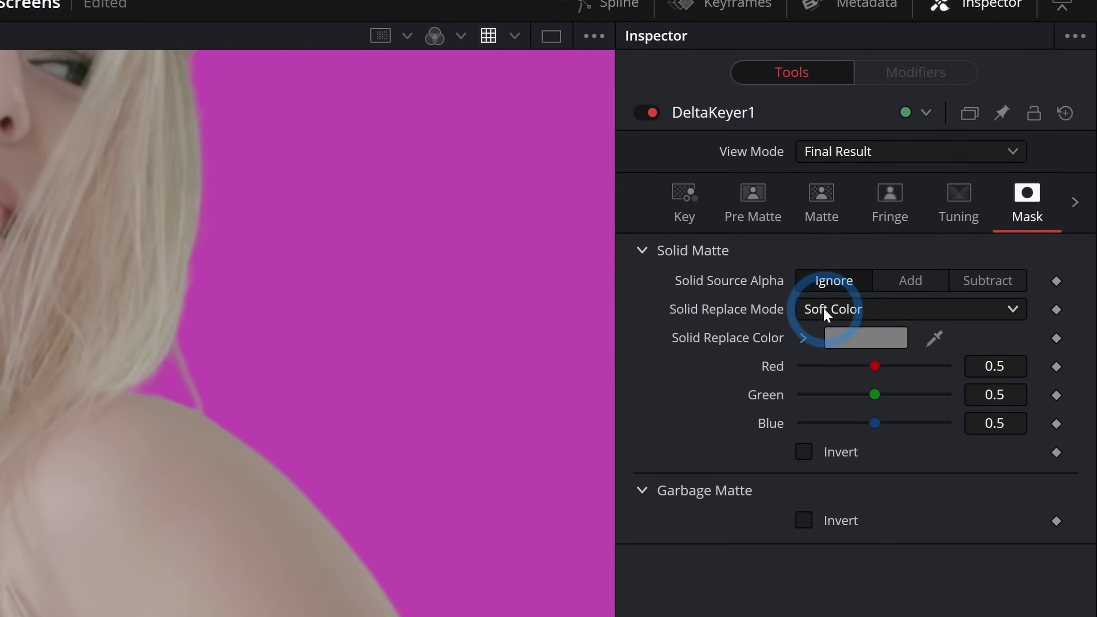
pyautogui.click(826, 312)
pyautogui.click(825, 363)
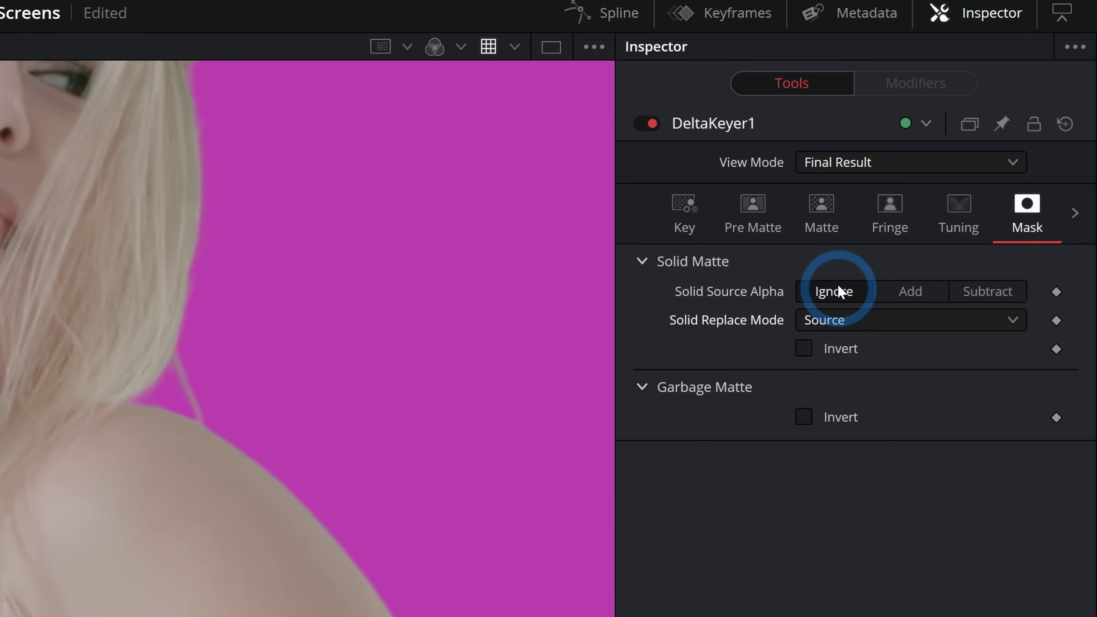
pyautogui.click(821, 214)
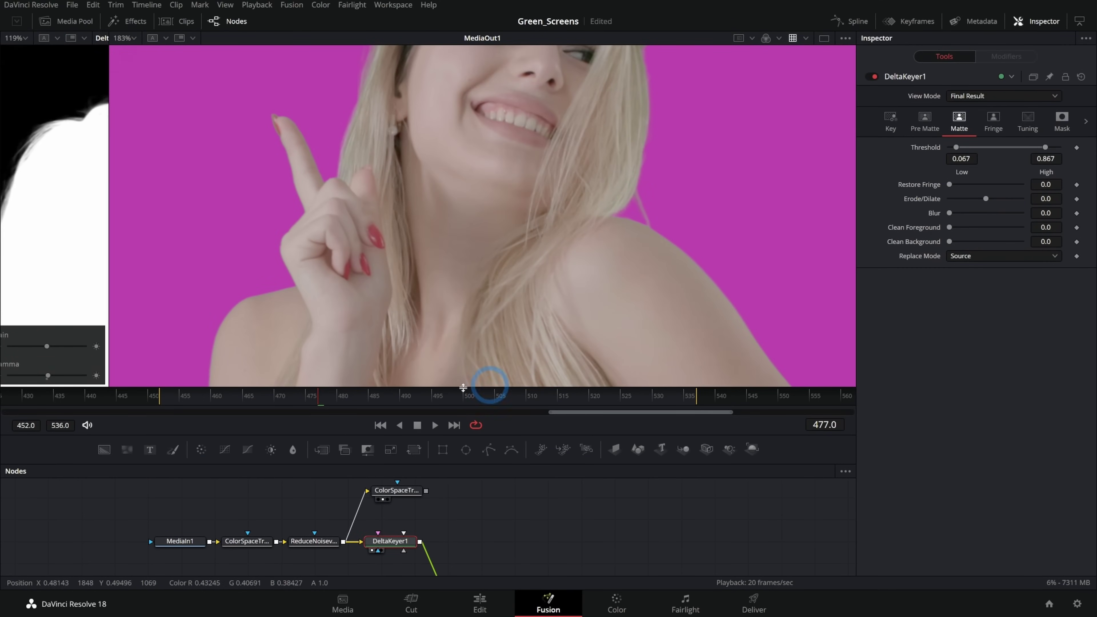
# Step: Examine the edges of the woman's arm and shoulder up close at frame 463
pyautogui.moveTo(662, 263); pyautogui.dragTo(597, 283)
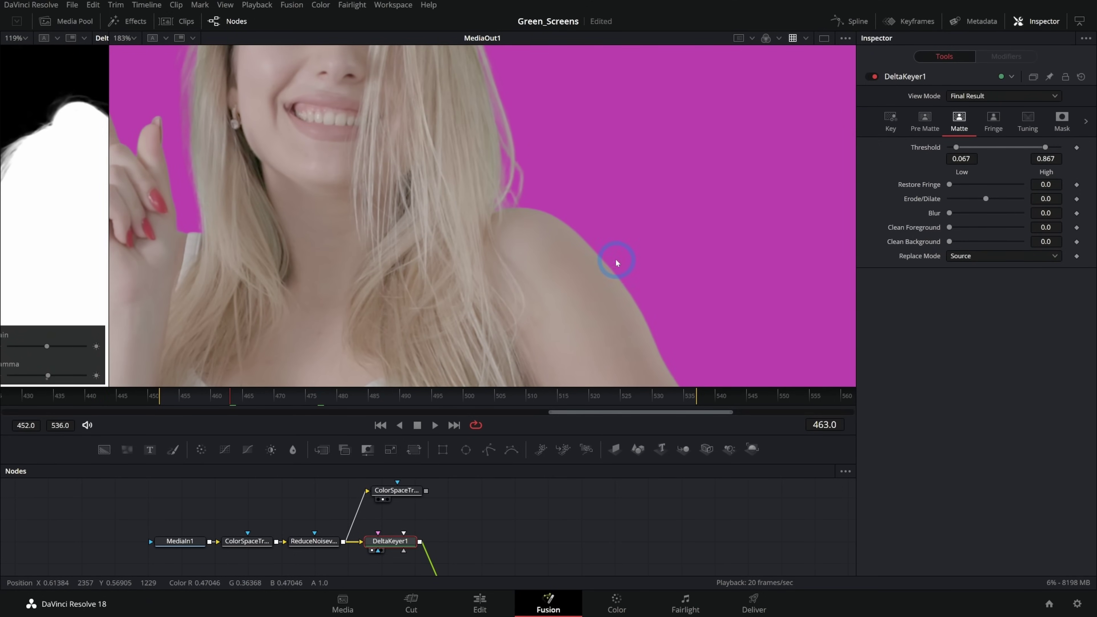
pyautogui.scroll(5, 611, 264)
pyautogui.scroll(2, 501, 214)
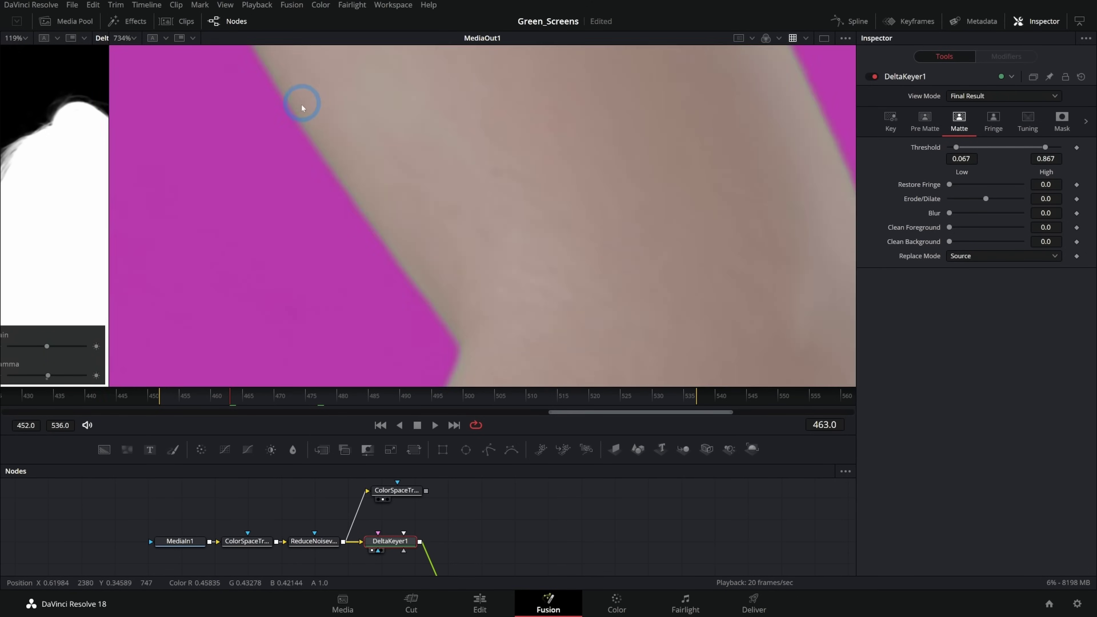
pyautogui.scroll(-6, 481, 258)
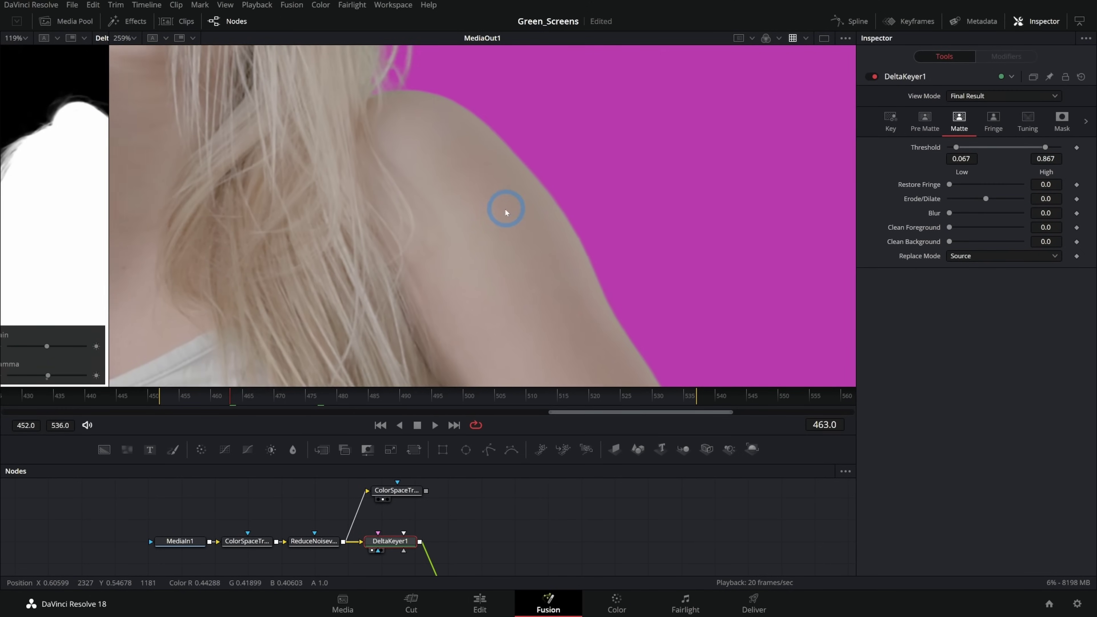
# Step: Try an Erode/Dilate of -0.0003 on the matte to shrink the shoulder edge, and undo it
pyautogui.scroll(3, 448, 103)
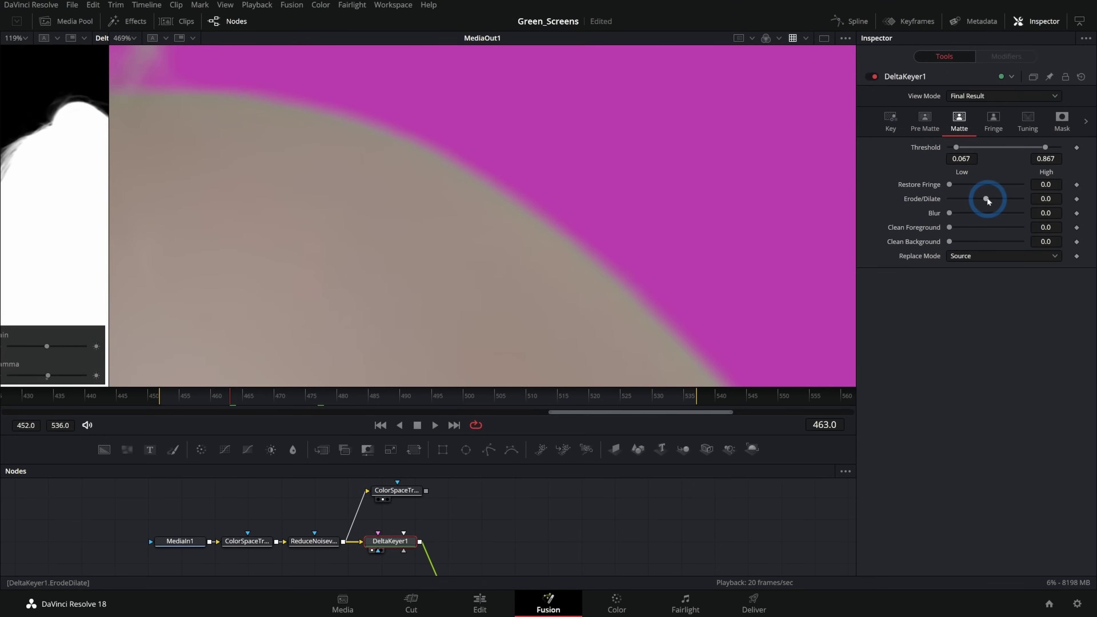
pyautogui.moveTo(987, 197); pyautogui.dragTo(982, 199)
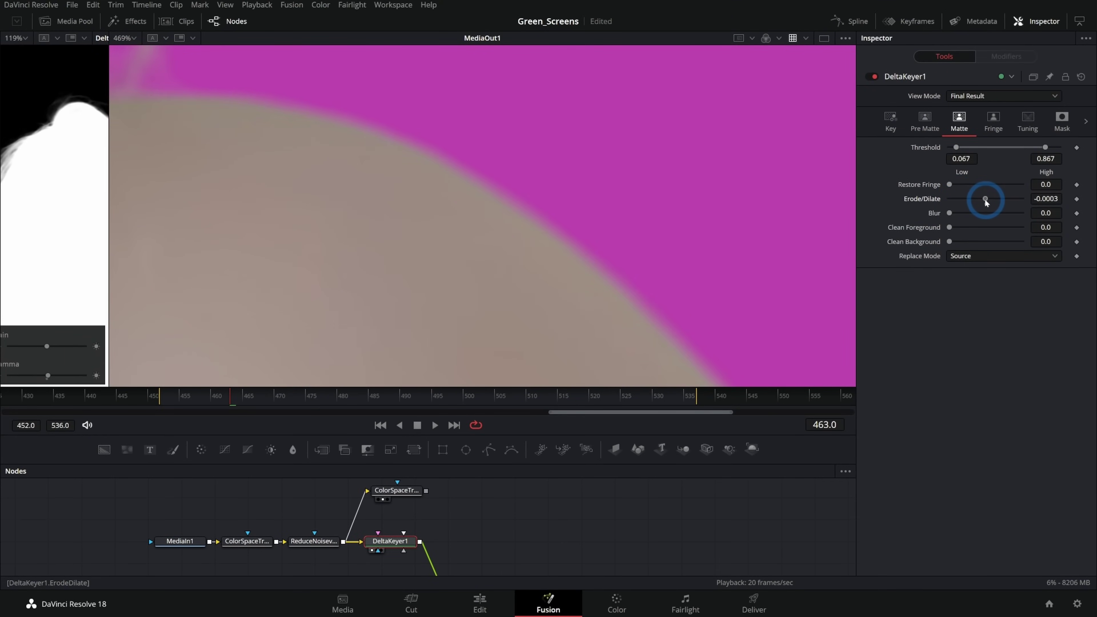
pyautogui.hotkey('ctrl', 'z')
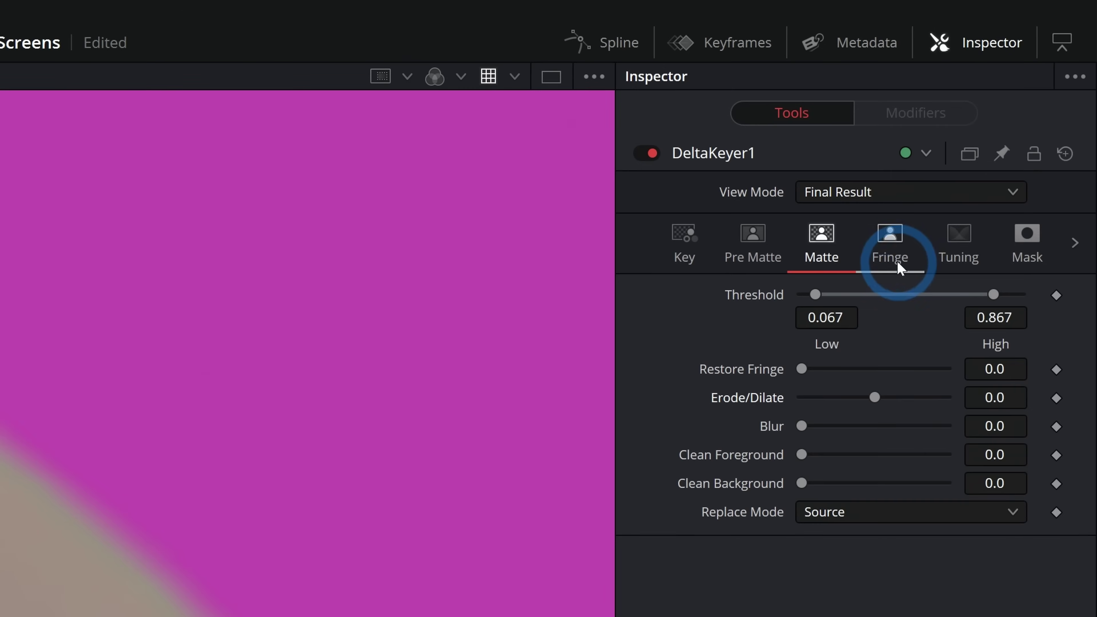
# Step: Try tinting the shoulder's fringe in DeltaKeyer1 with Fringe Size 0.00142 and Green/Magenta -0.375
pyautogui.click(996, 125)
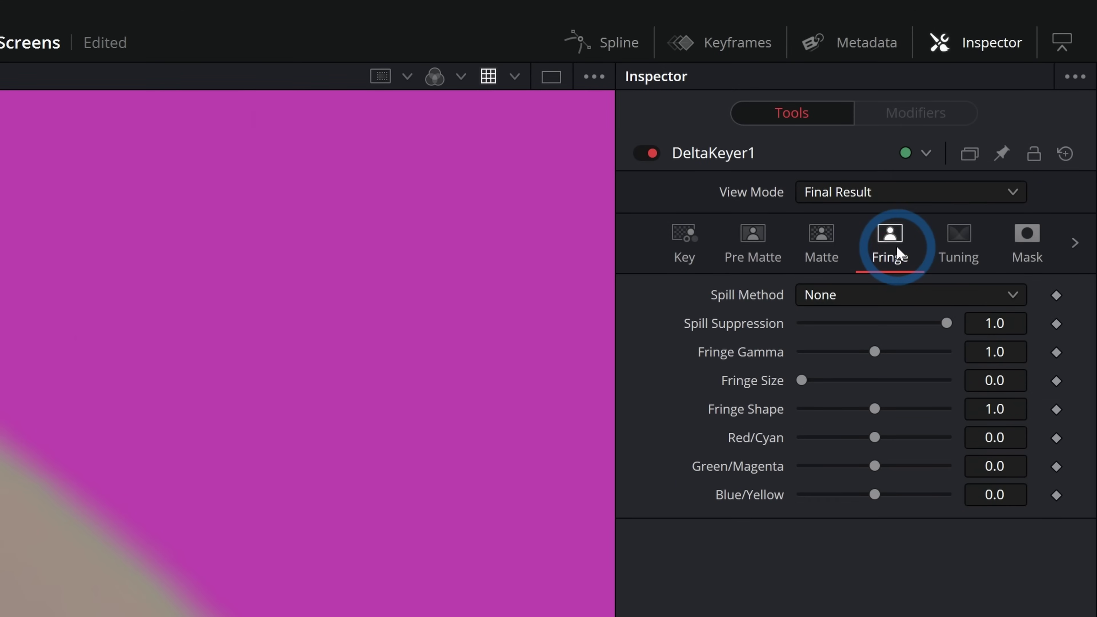
pyautogui.click(874, 466)
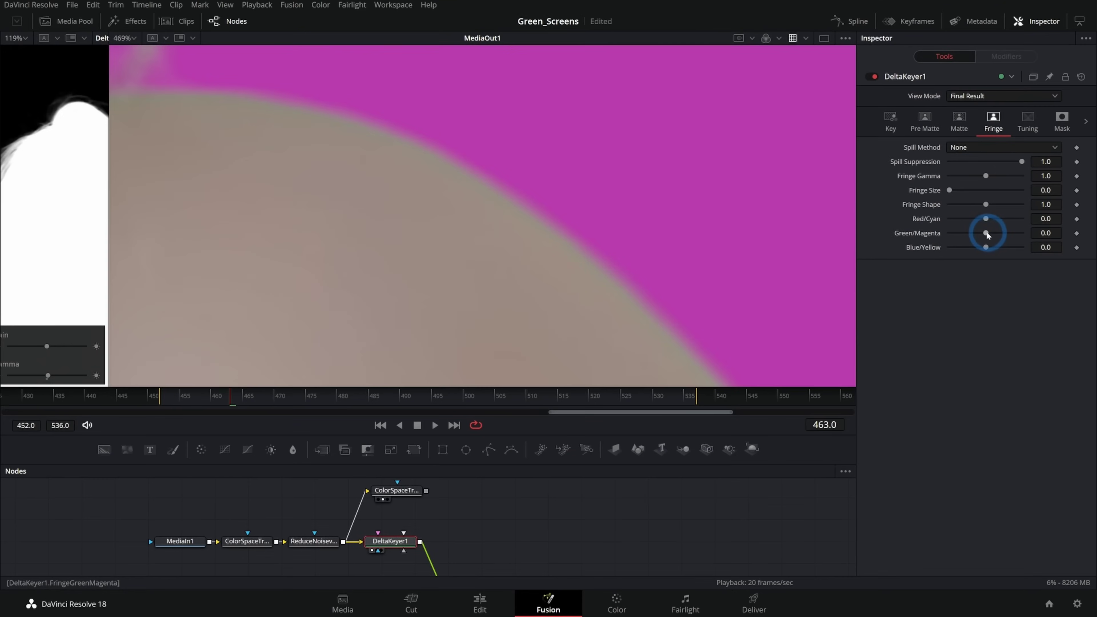
pyautogui.moveTo(987, 233); pyautogui.dragTo(929, 235)
pyautogui.moveTo(950, 191); pyautogui.dragTo(957, 192)
pyautogui.moveTo(949, 233); pyautogui.dragTo(966, 235)
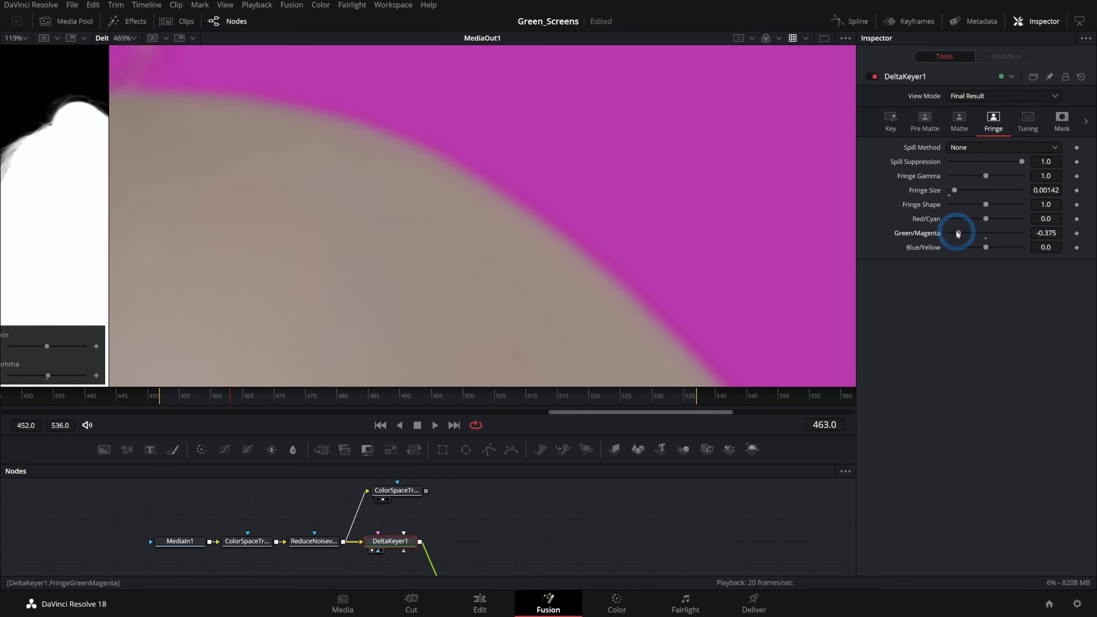
# Step: Check the tinted fringe along the arm, try a higher Fringe Gamma, and restore the default fringe values
pyautogui.moveTo(641, 355); pyautogui.dragTo(606, 257)
pyautogui.scroll(-5, 606, 256)
pyautogui.scroll(5, 594, 265)
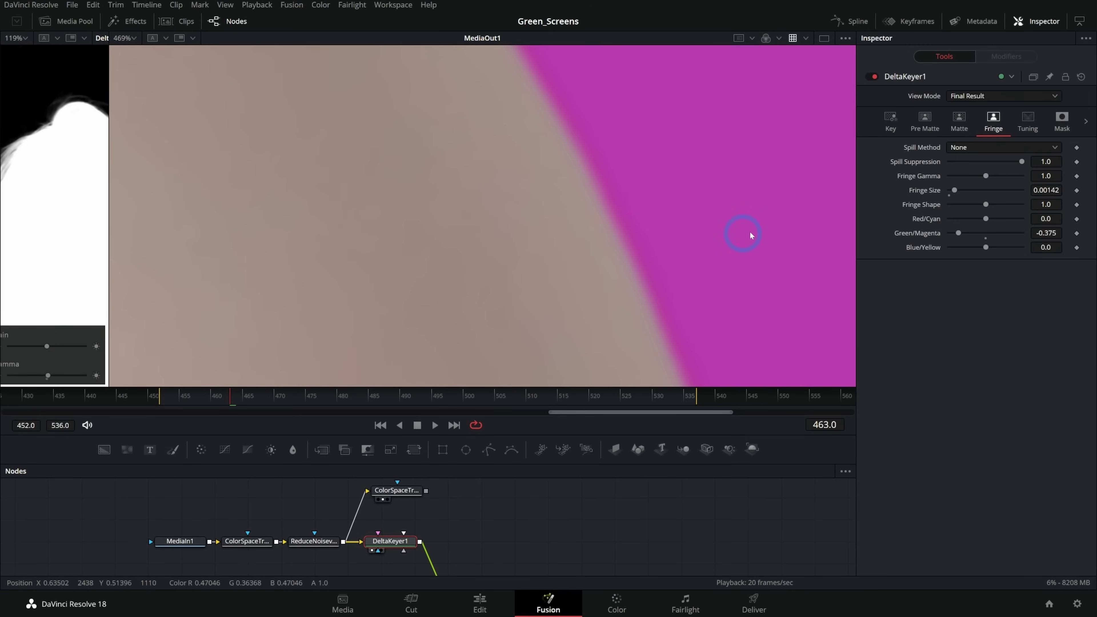
pyautogui.moveTo(986, 176); pyautogui.dragTo(993, 181)
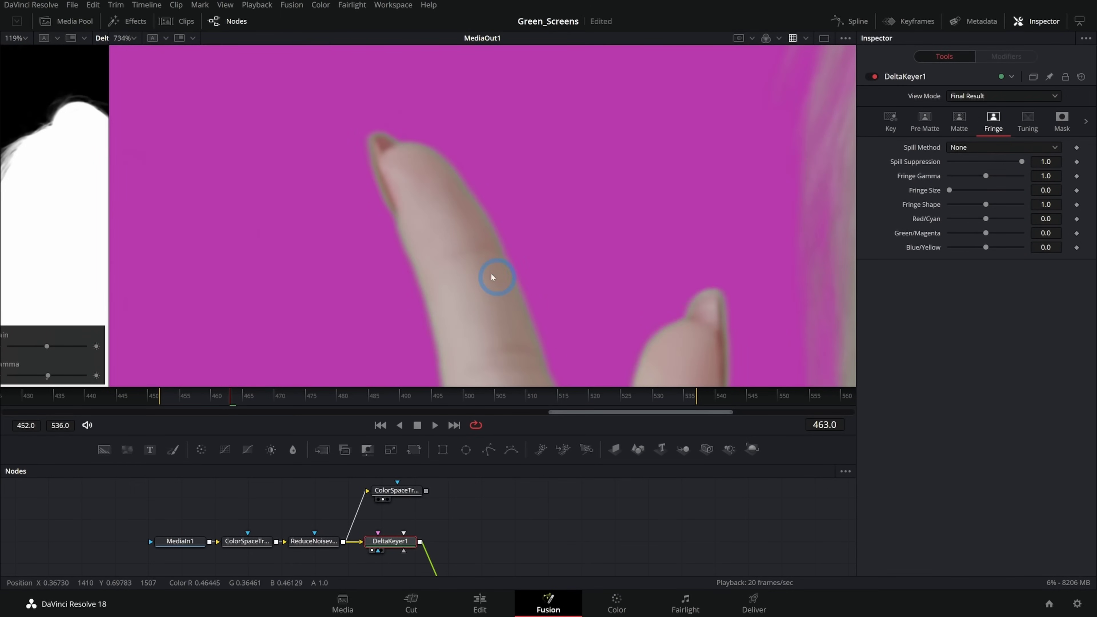
# Step: Inspect the finger and hair edges for green spill, and set DeltaKeyer1's Spill Method to Well Done
pyautogui.scroll(3, 491, 274)
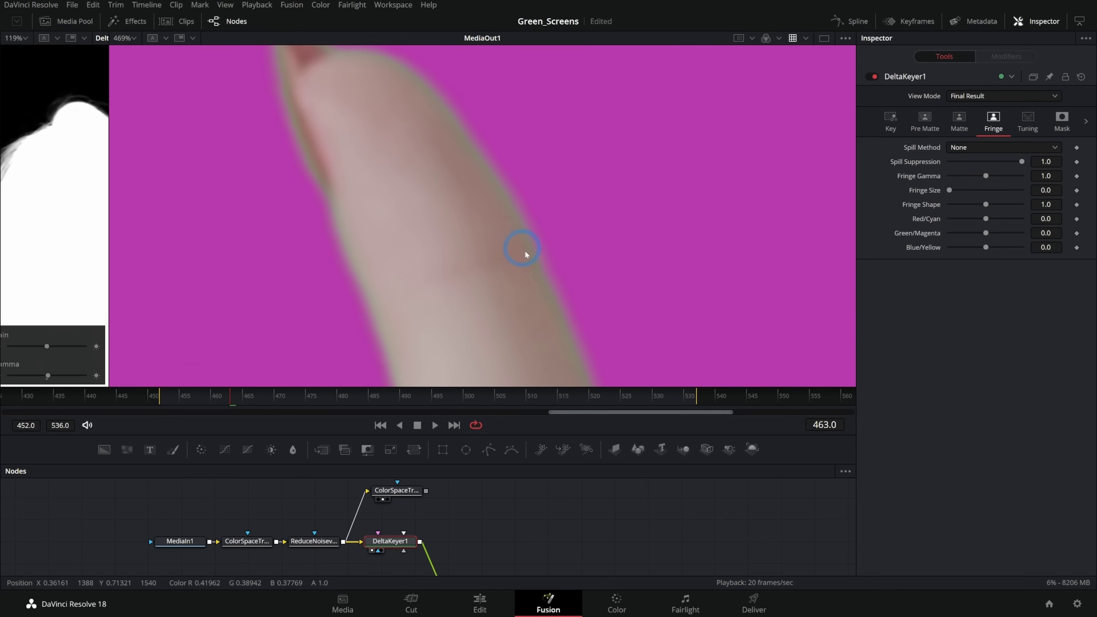
pyautogui.scroll(-6, 537, 250)
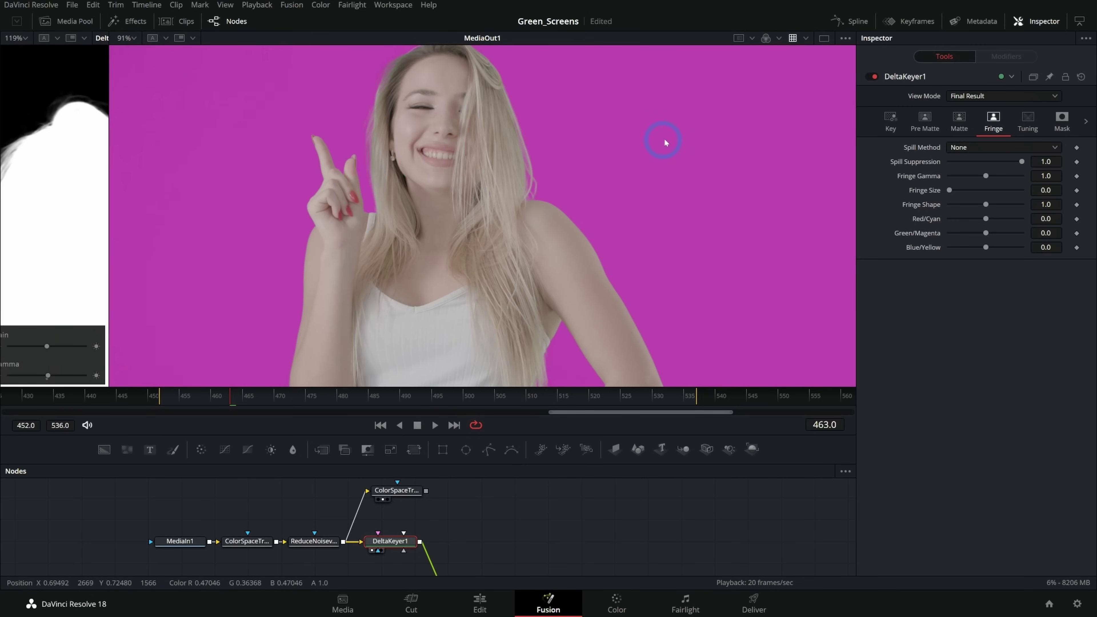
pyautogui.scroll(6, 536, 225)
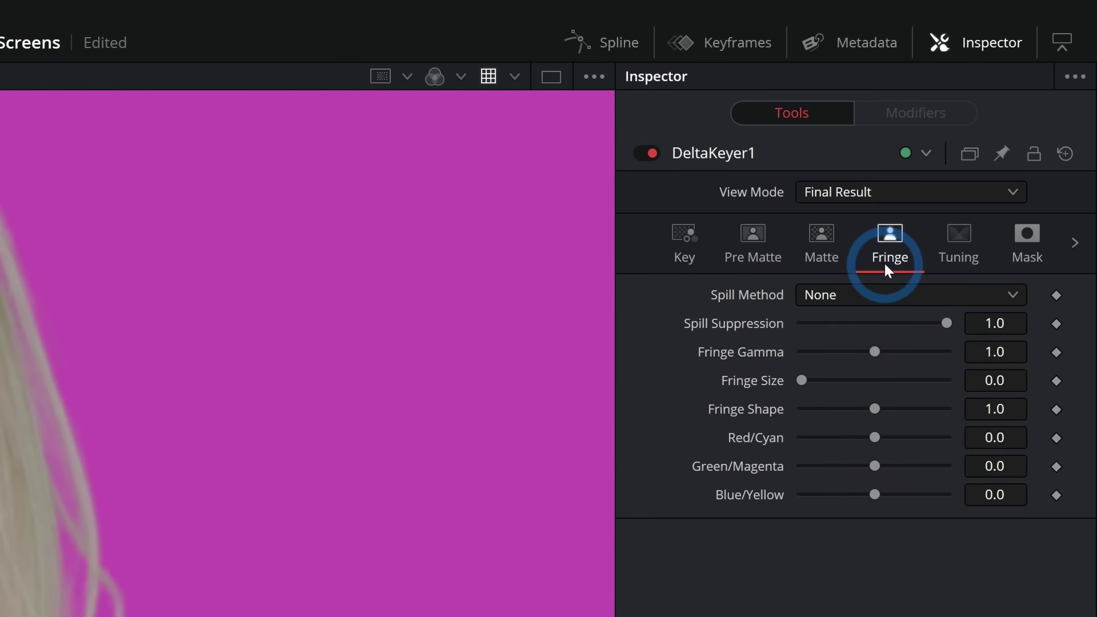
pyautogui.click(850, 294)
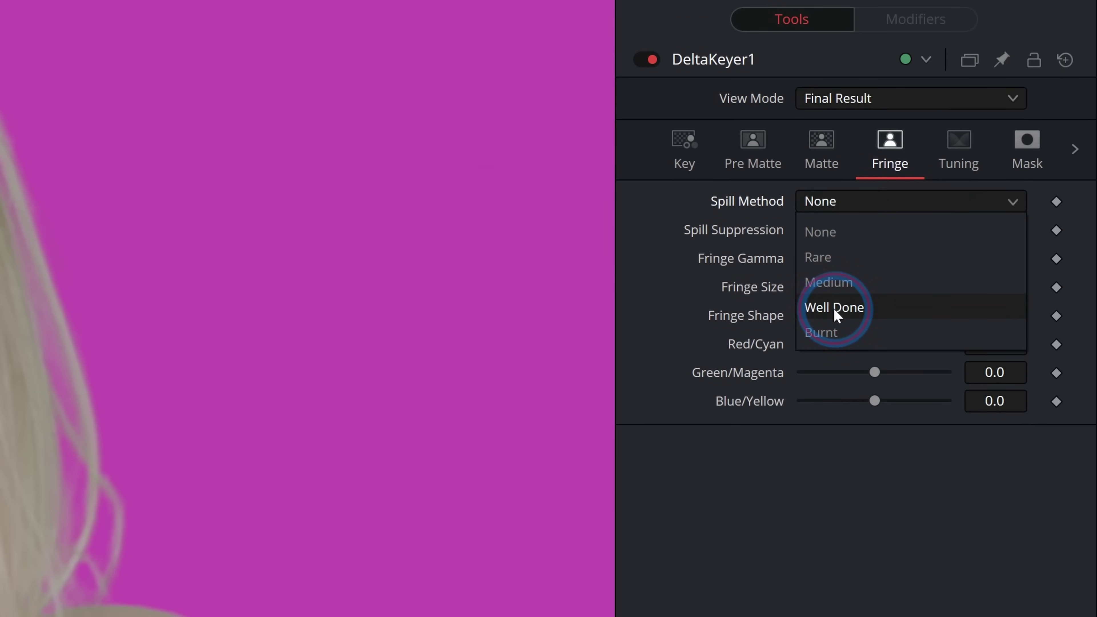
pyautogui.click(836, 310)
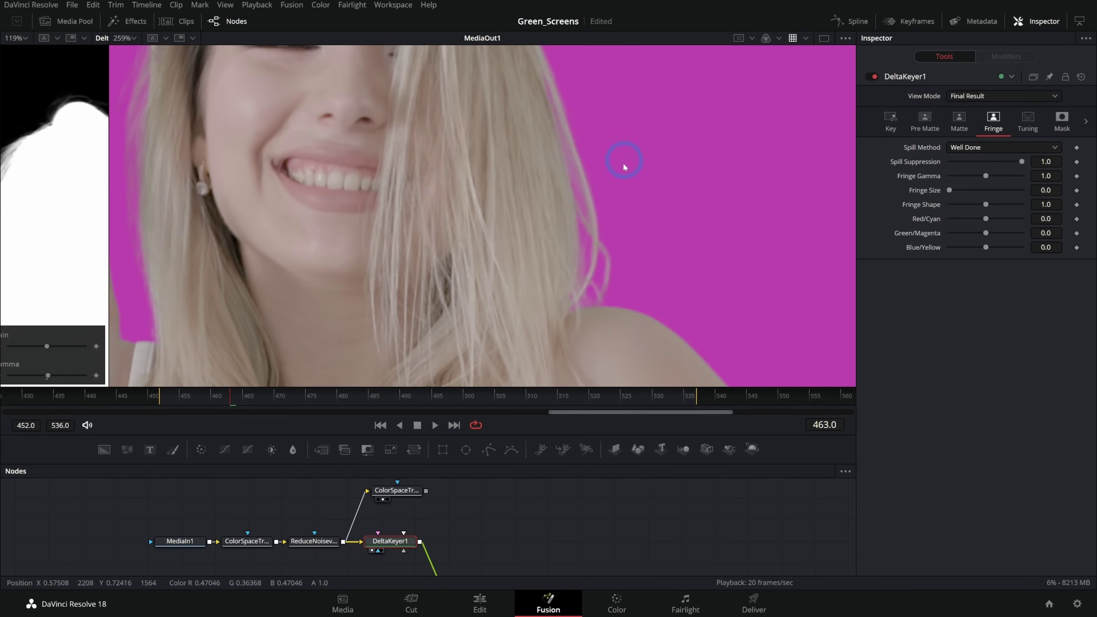
# Step: Compare the green spill in the hair with Spill Suppression at 0.0 and at 1.0
pyautogui.scroll(2, 570, 238)
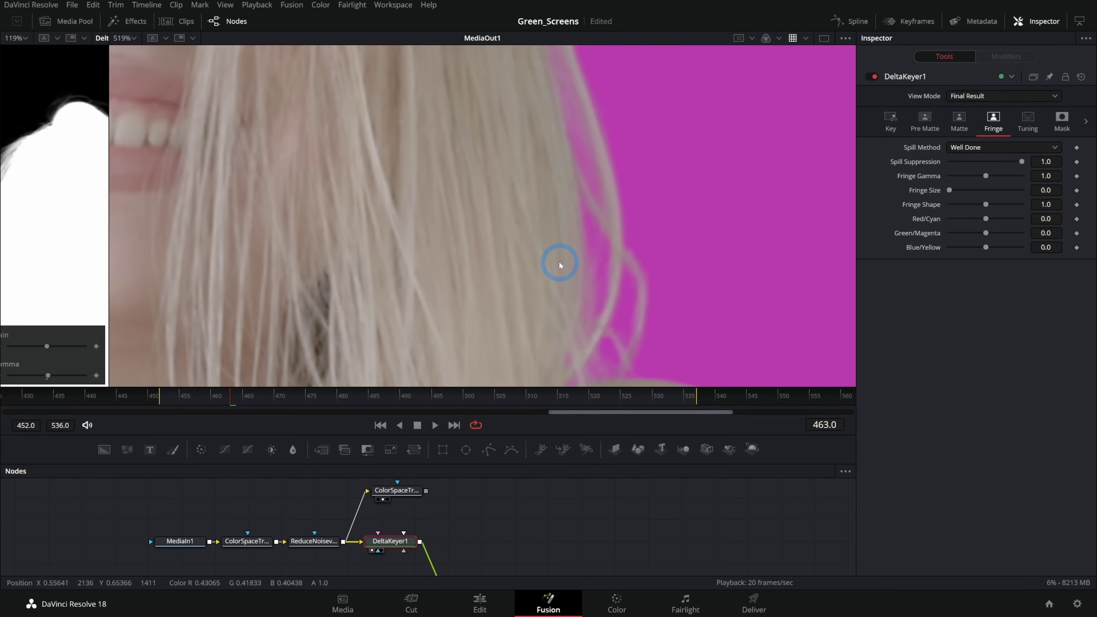
pyautogui.moveTo(1022, 163); pyautogui.dragTo(877, 172)
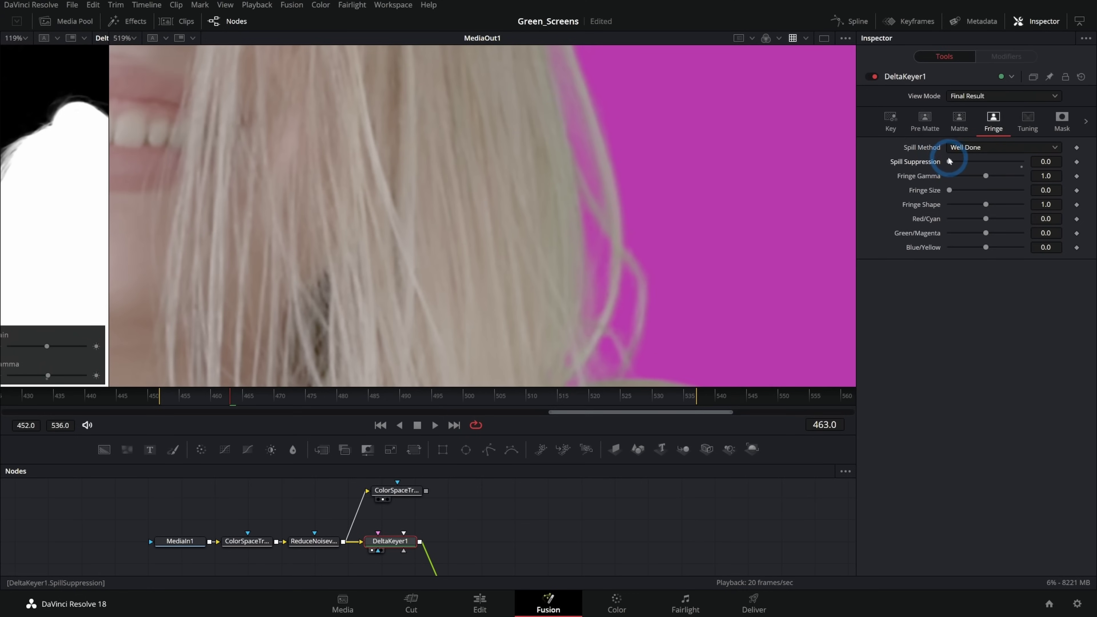
pyautogui.moveTo(952, 163); pyautogui.dragTo(1029, 169)
pyautogui.moveTo(911, 187); pyautogui.dragTo(915, 175)
# Step: Compare the shoulder edge with Spill Suppression at 0.0 and 1.0, leave it at 1.0, and view the whole figure
pyautogui.moveTo(763, 276); pyautogui.dragTo(576, 110)
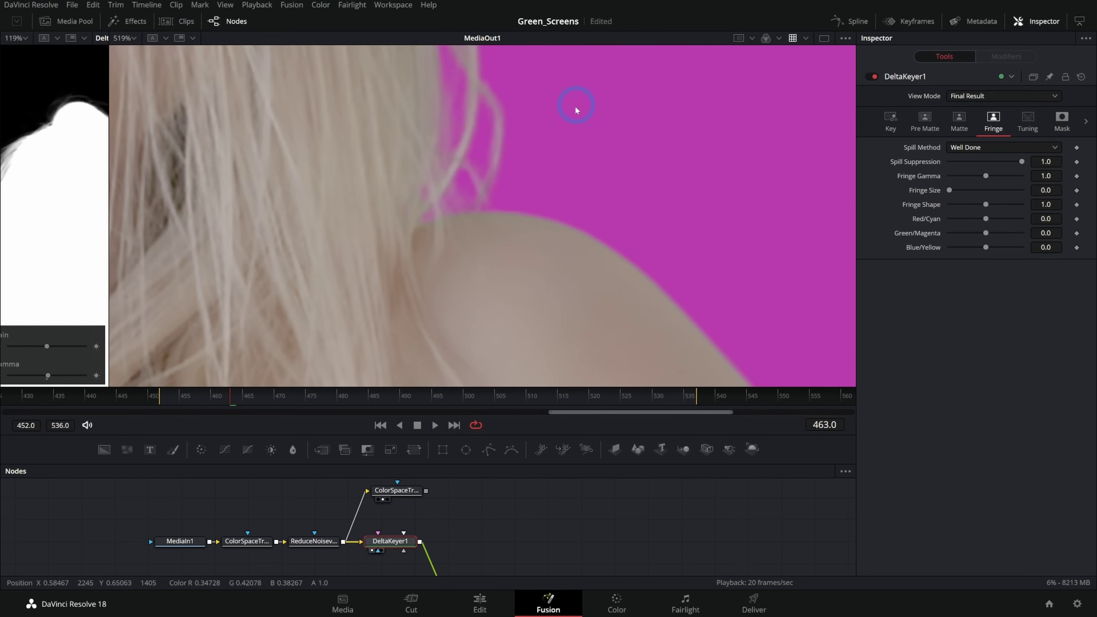
pyautogui.moveTo(712, 284); pyautogui.dragTo(590, 172)
pyautogui.moveTo(1022, 162); pyautogui.dragTo(860, 158)
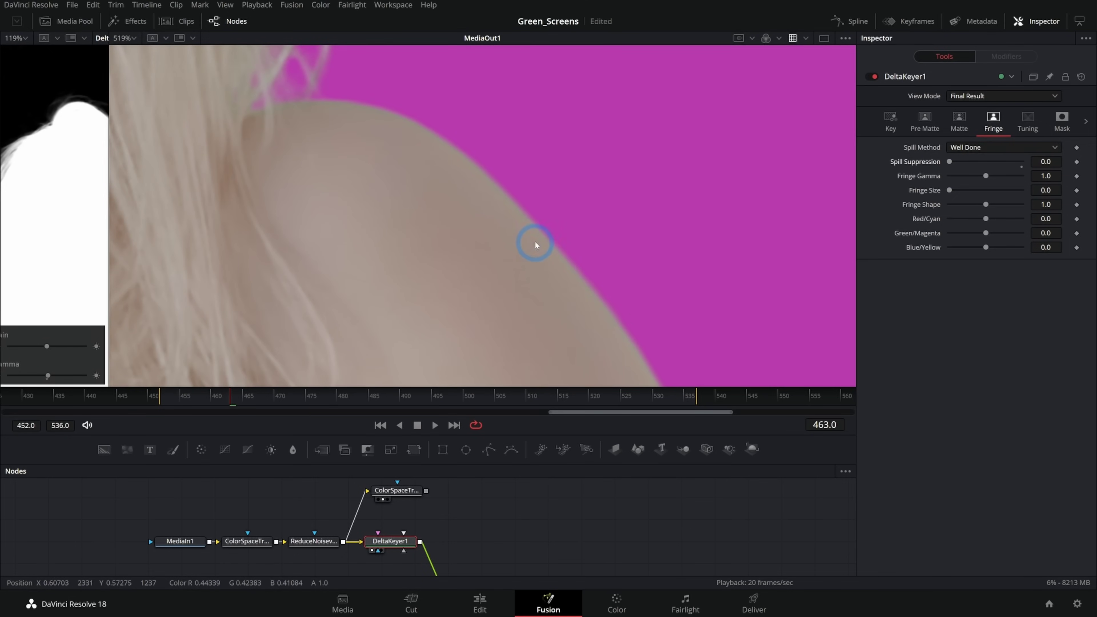
pyautogui.moveTo(949, 162); pyautogui.dragTo(1096, 178)
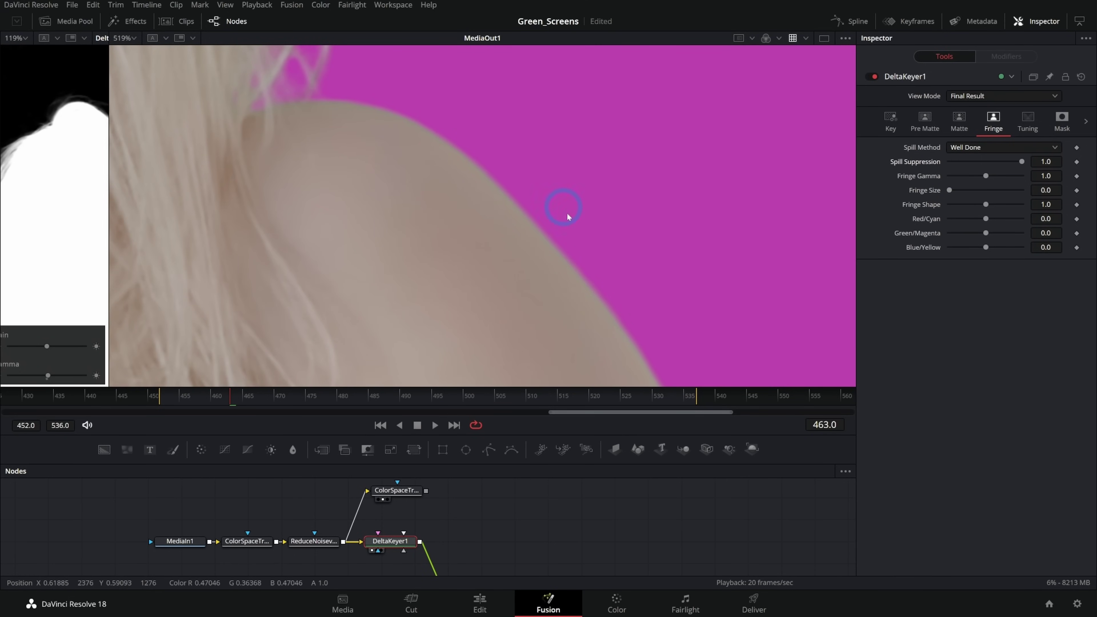
pyautogui.scroll(-9, 568, 217)
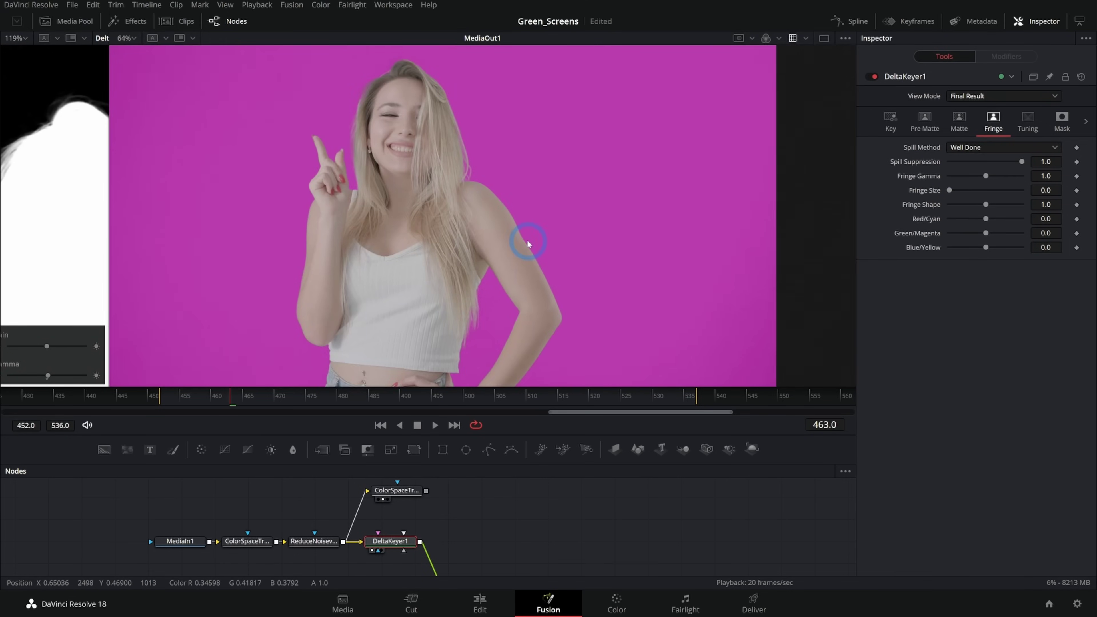
# Step: Make room in the node tree and insert a Matte Control node between DeltaKeyer1 and Merge1
pyautogui.moveTo(520, 223); pyautogui.dragTo(572, 210)
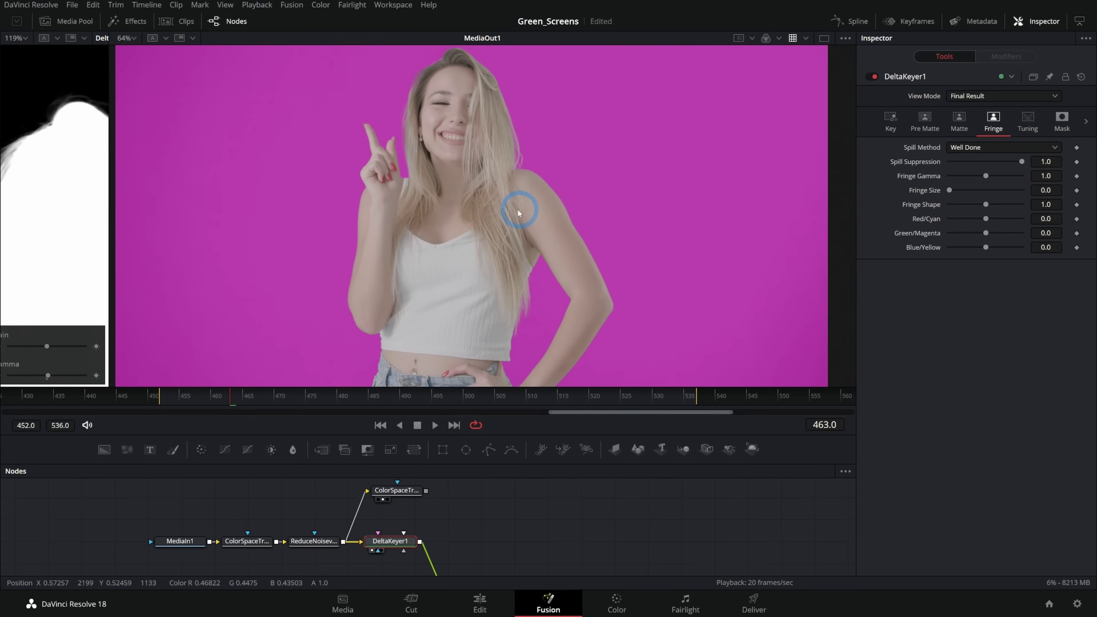
pyautogui.scroll(10, 376, 162)
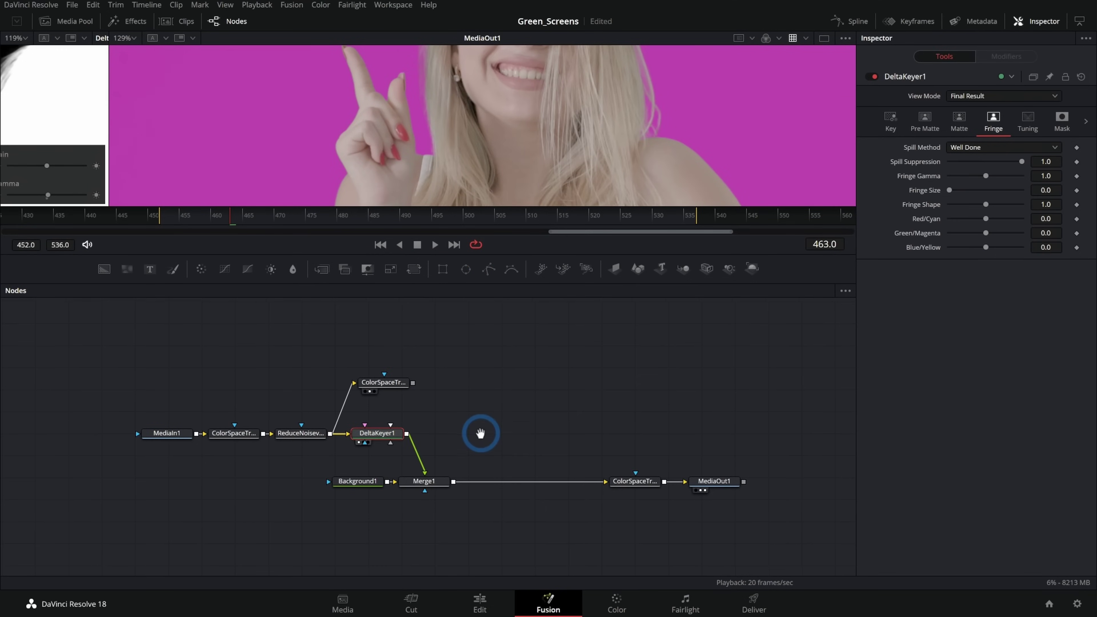
pyautogui.moveTo(467, 359); pyautogui.dragTo(149, 451)
pyautogui.moveTo(385, 439); pyautogui.dragTo(420, 370)
pyautogui.click(493, 395)
pyautogui.click(413, 367)
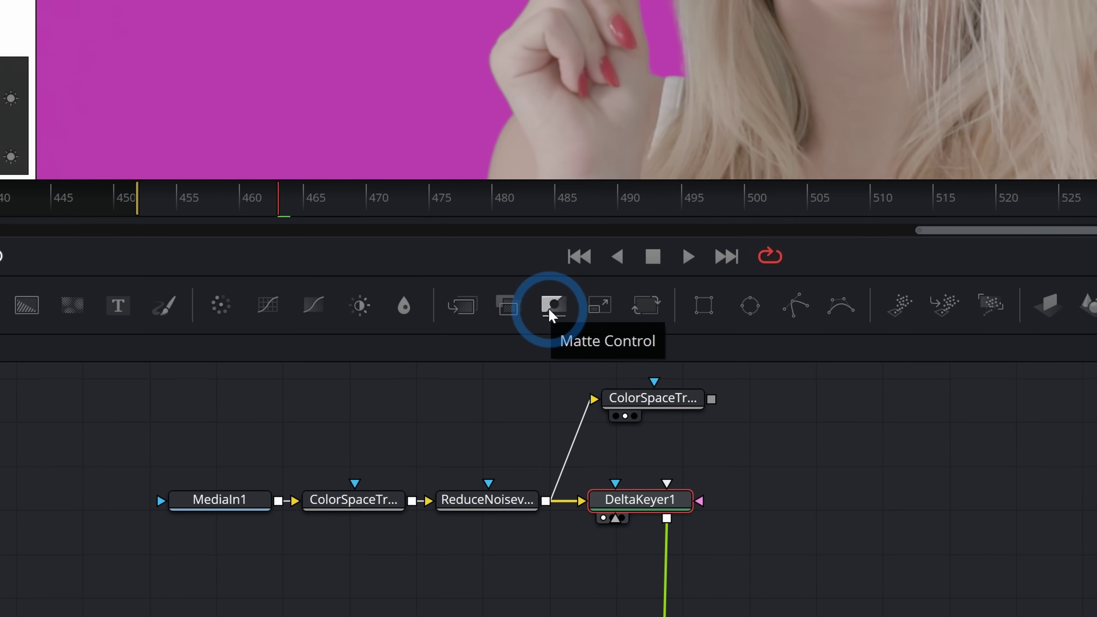
pyautogui.moveTo(551, 307)
pyautogui.mouseDown()
pyautogui.moveTo(697, 577)
pyautogui.moveTo(665, 616)
pyautogui.moveTo(551, 314)
pyautogui.mouseUp()
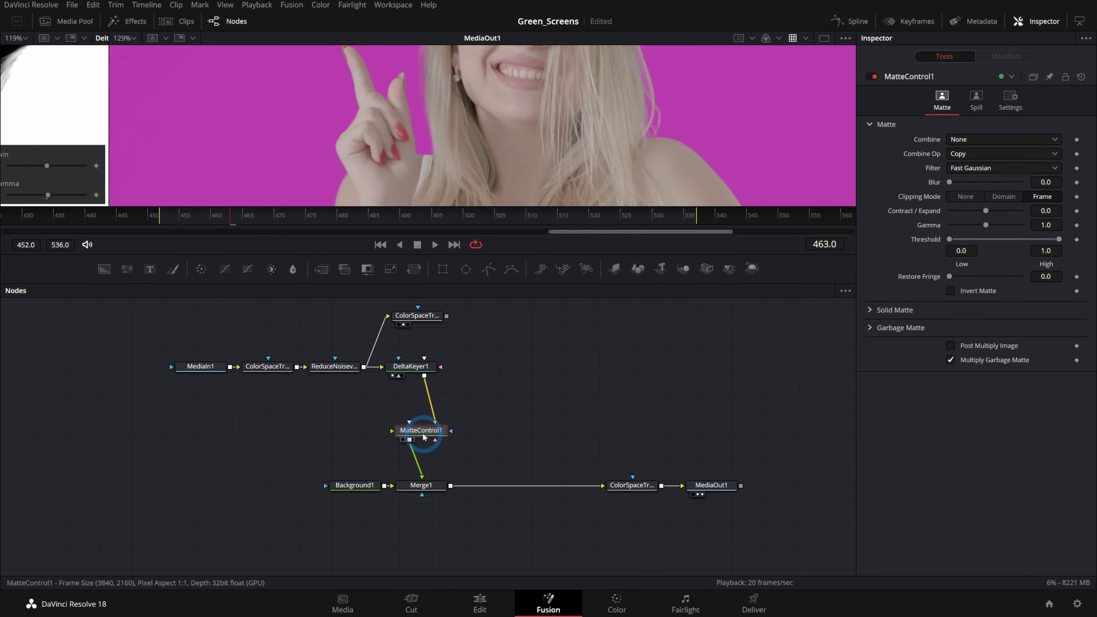
# Step: At the fingertip edge, enable Post Multiply Image on MatteControl1, set Contract/Expand to -1.0, and compare with the node off
pyautogui.moveTo(556, 289); pyautogui.dragTo(556, 376)
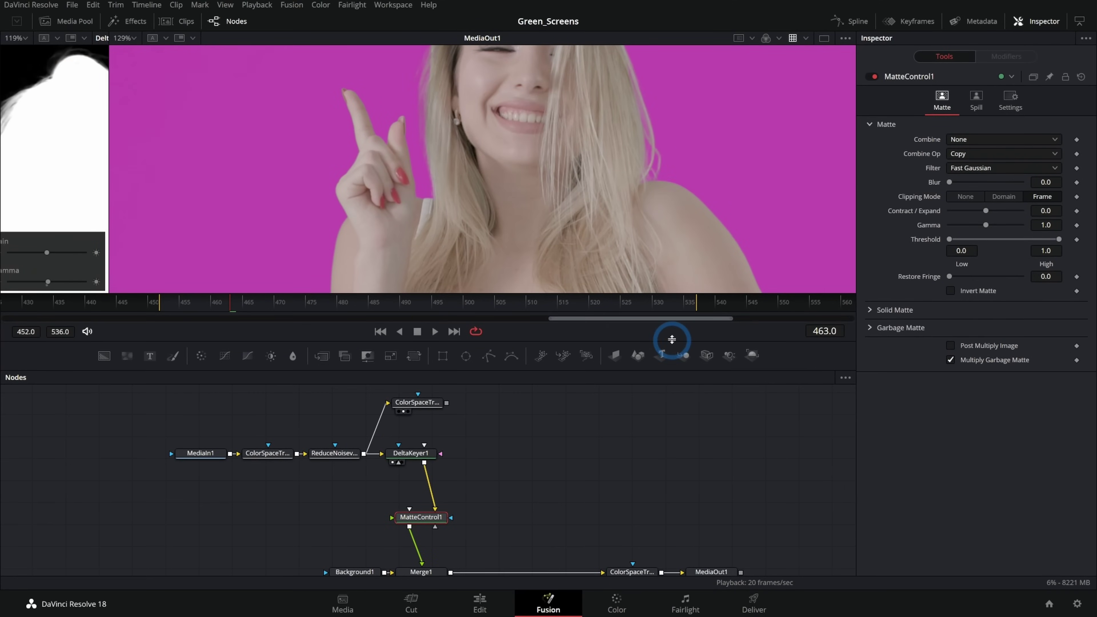
pyautogui.moveTo(671, 341); pyautogui.dragTo(664, 398)
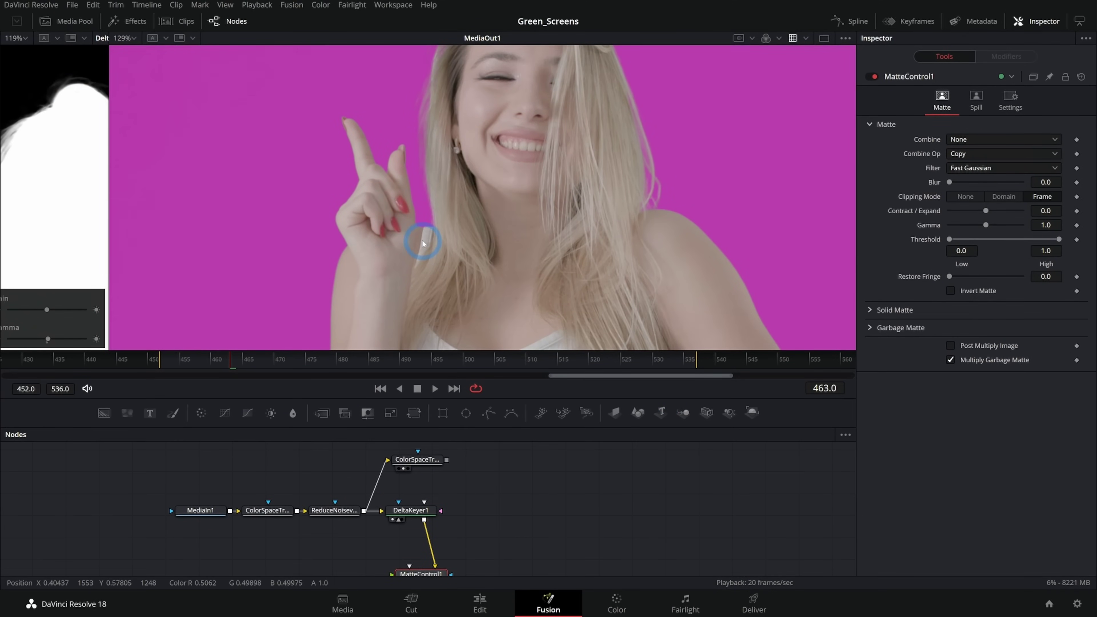
pyautogui.scroll(5, 338, 162)
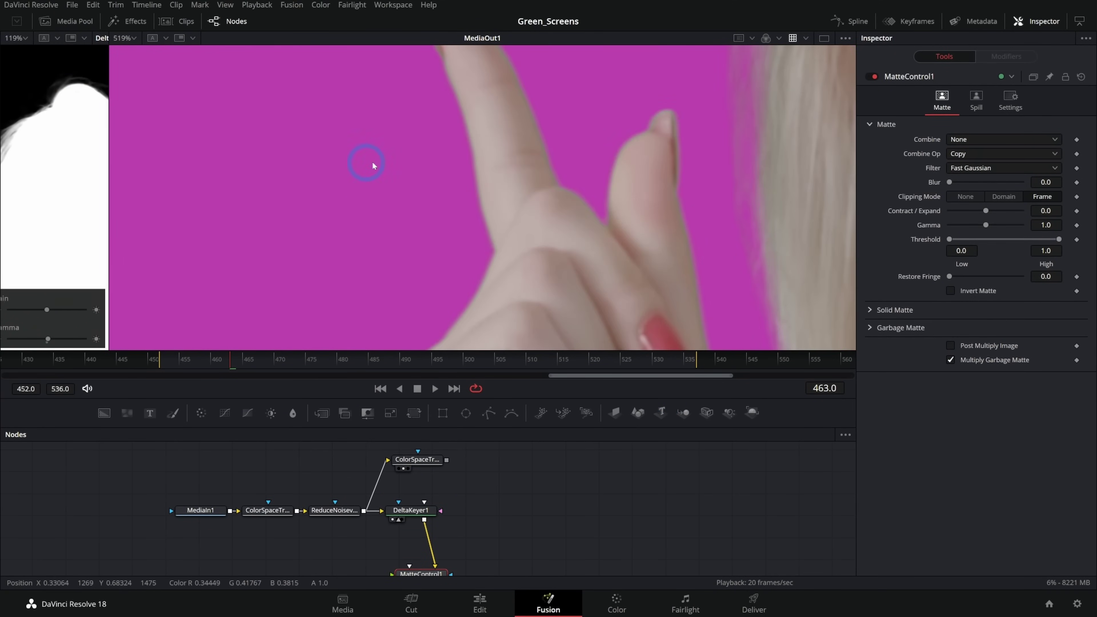
pyautogui.scroll(2, 339, 162)
pyautogui.moveTo(571, 147); pyautogui.dragTo(483, 322)
pyautogui.moveTo(488, 162); pyautogui.dragTo(518, 265)
pyautogui.moveTo(986, 211); pyautogui.dragTo(983, 218)
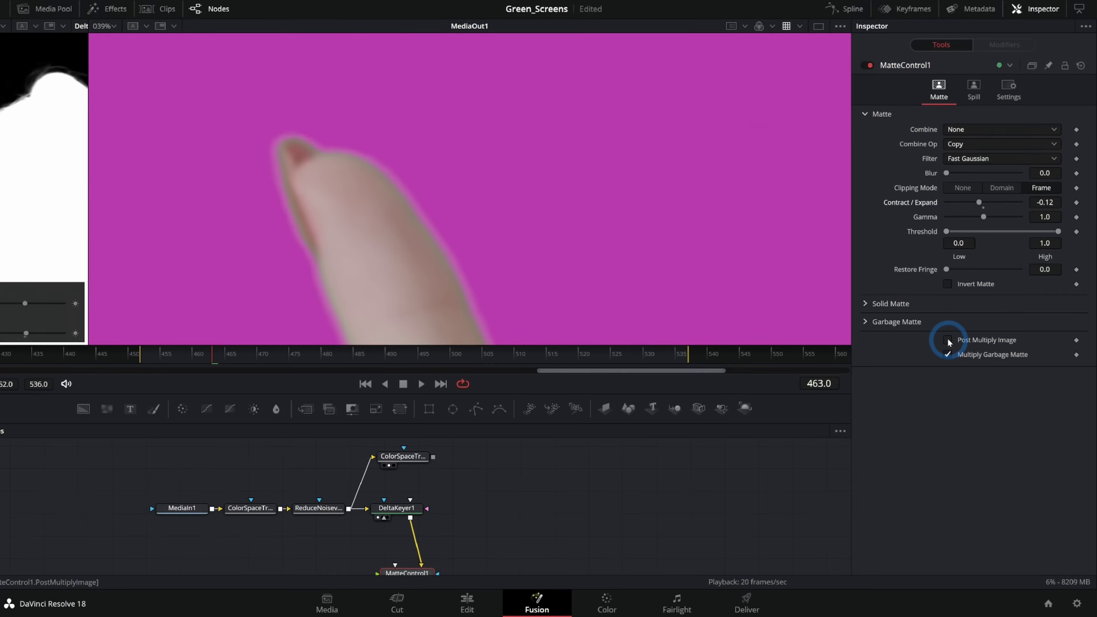
pyautogui.click(804, 311)
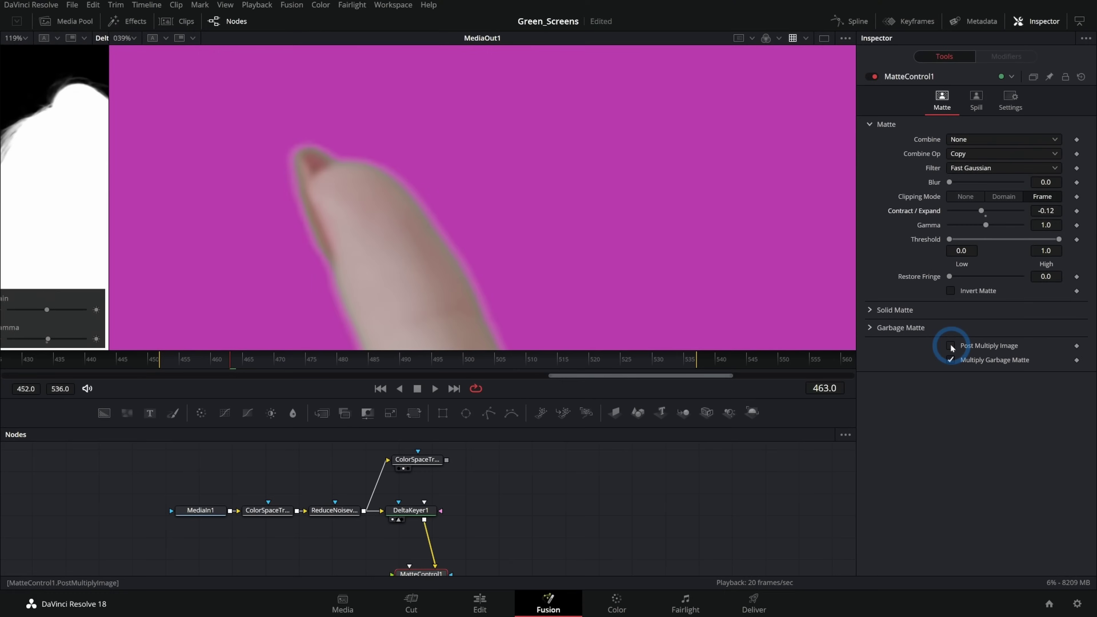
pyautogui.moveTo(981, 211); pyautogui.dragTo(931, 229)
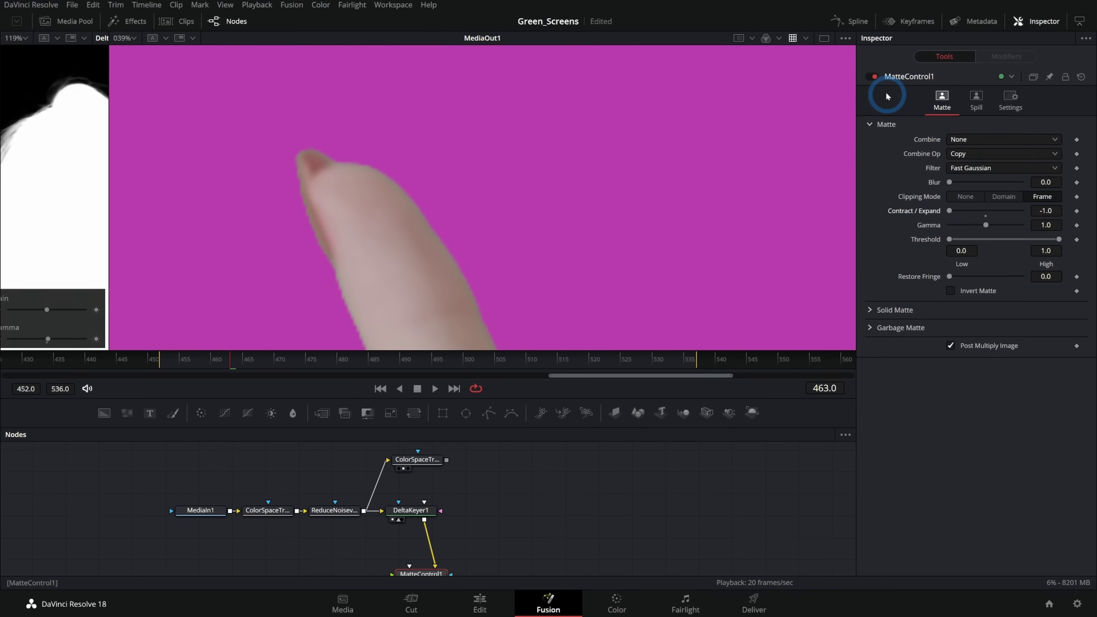
pyautogui.click(875, 77)
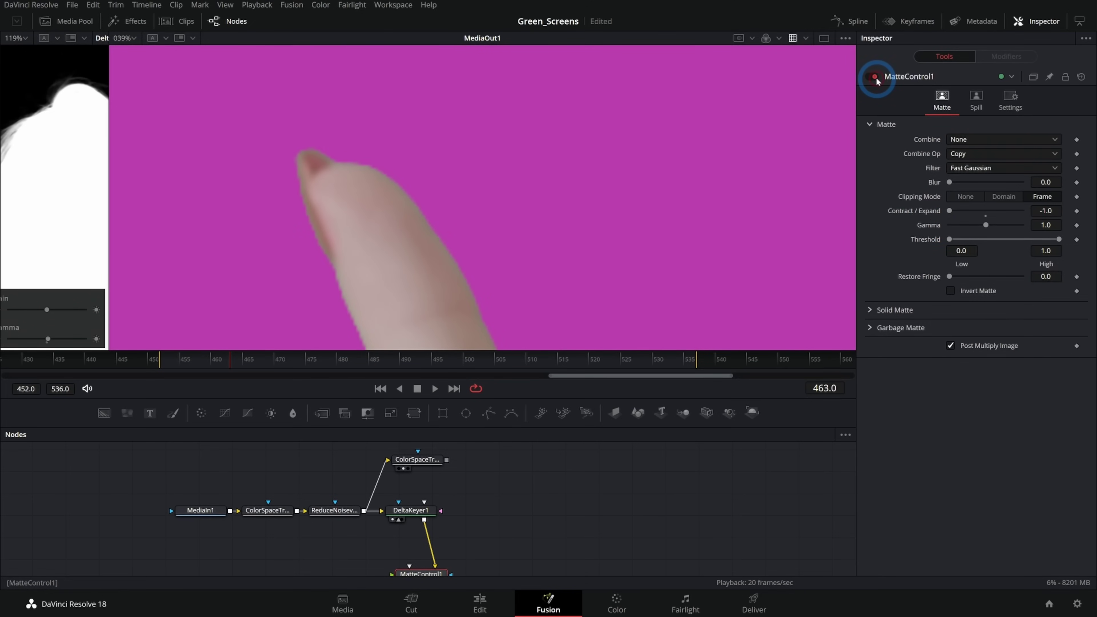
pyautogui.click(876, 81)
# Step: Soften the contracted finger edges by setting MatteControl1's Blur to 0.39
pyautogui.click(961, 175)
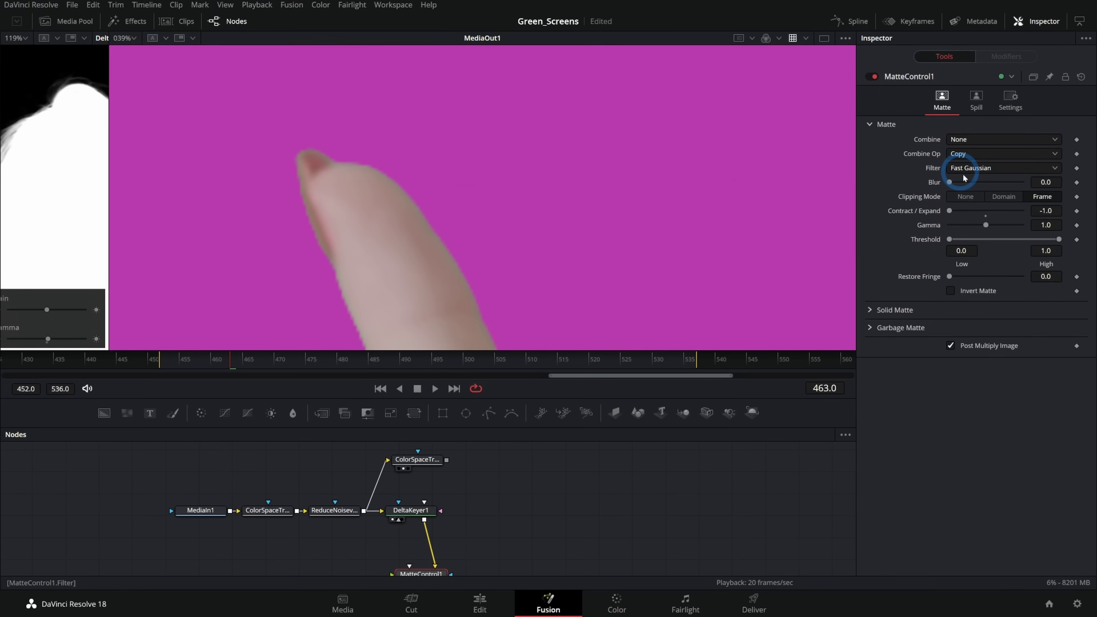
pyautogui.moveTo(950, 183); pyautogui.dragTo(952, 182)
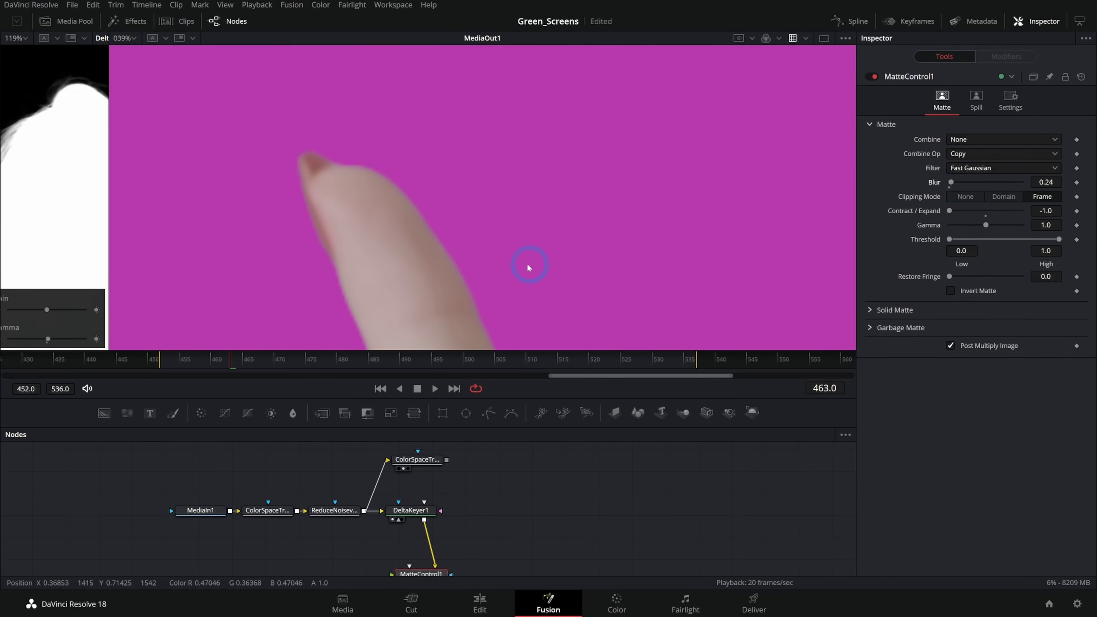
pyautogui.moveTo(420, 275); pyautogui.dragTo(486, 143)
pyautogui.moveTo(460, 293); pyautogui.dragTo(408, 140)
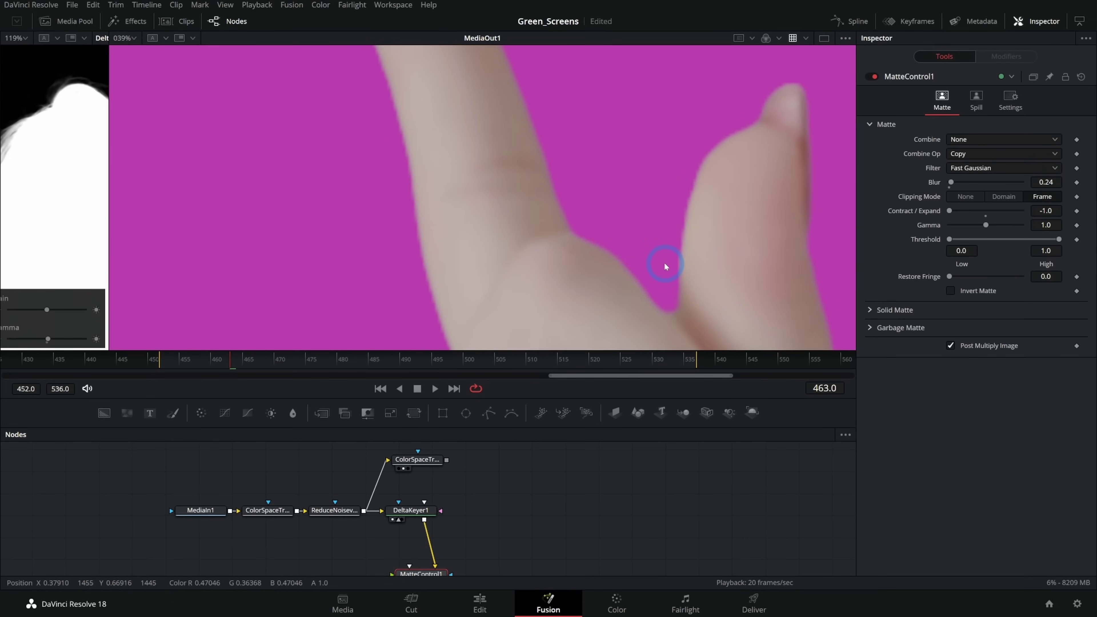
pyautogui.scroll(2, 606, 260)
pyautogui.moveTo(952, 182); pyautogui.dragTo(953, 184)
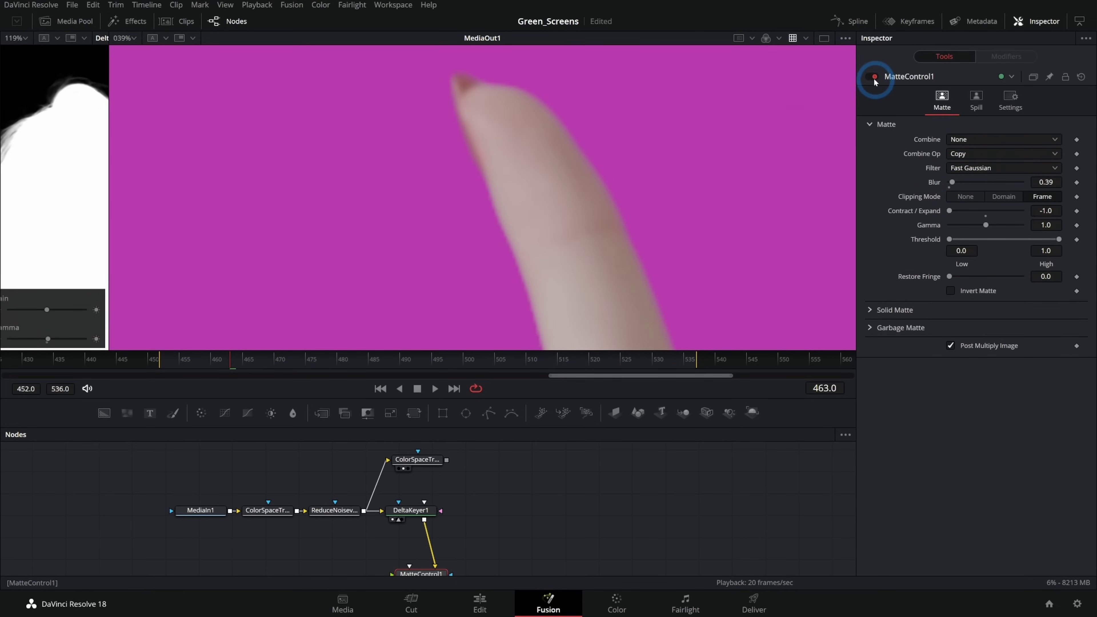
# Step: Compare the fingertip edge with MatteControl1 disabled and enabled, leaving the node enabled
pyautogui.click(871, 77)
pyautogui.click(872, 77)
pyautogui.click(872, 77)
pyautogui.click(872, 77)
pyautogui.click(872, 77)
pyautogui.click(872, 76)
pyautogui.click(872, 77)
pyautogui.click(871, 77)
pyautogui.click(872, 76)
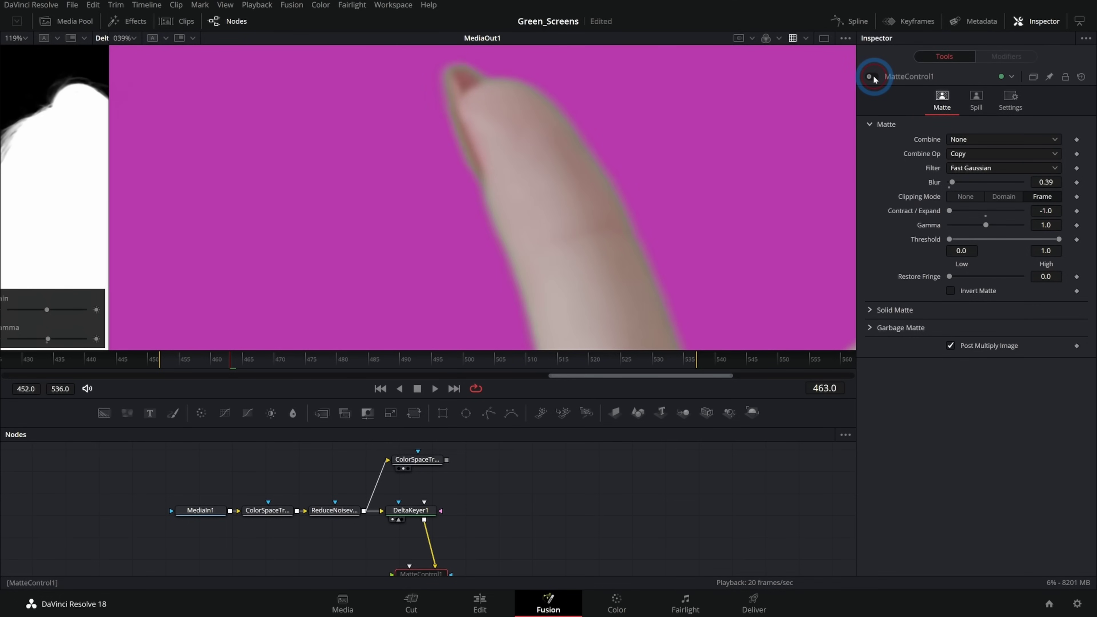
pyautogui.click(872, 76)
pyautogui.click(872, 77)
pyautogui.click(872, 76)
# Step: Reduce the matte contraction by setting MatteControl1's Contract/Expand to -0.58
pyautogui.scroll(4, 567, 140)
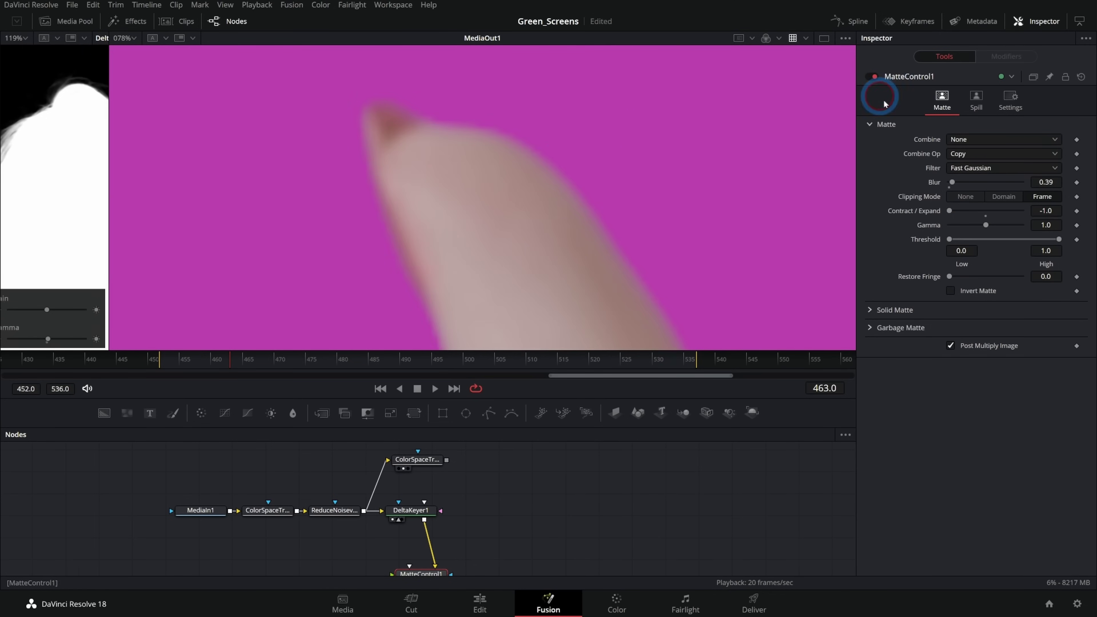
pyautogui.moveTo(951, 211)
pyautogui.mouseDown()
pyautogui.moveTo(985, 210)
pyautogui.moveTo(965, 211)
pyautogui.mouseUp()
pyautogui.scroll(-4, 510, 162)
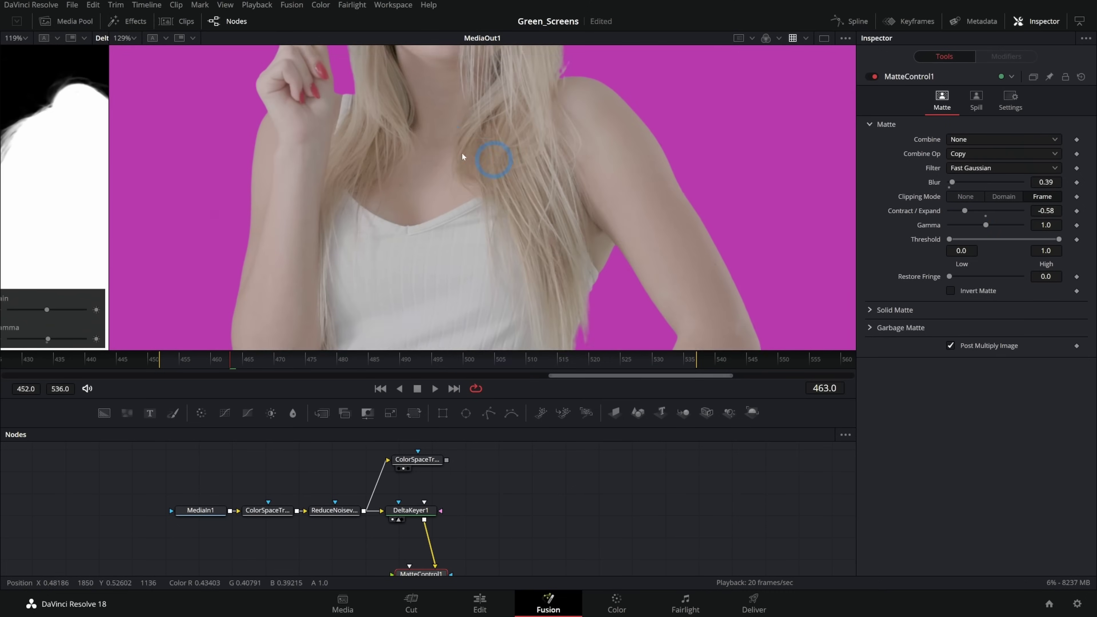
# Step: Compare the upper arm's edge with MatteControl1 disabled and enabled
pyautogui.scroll(3, 679, 252)
pyautogui.scroll(1, 536, 199)
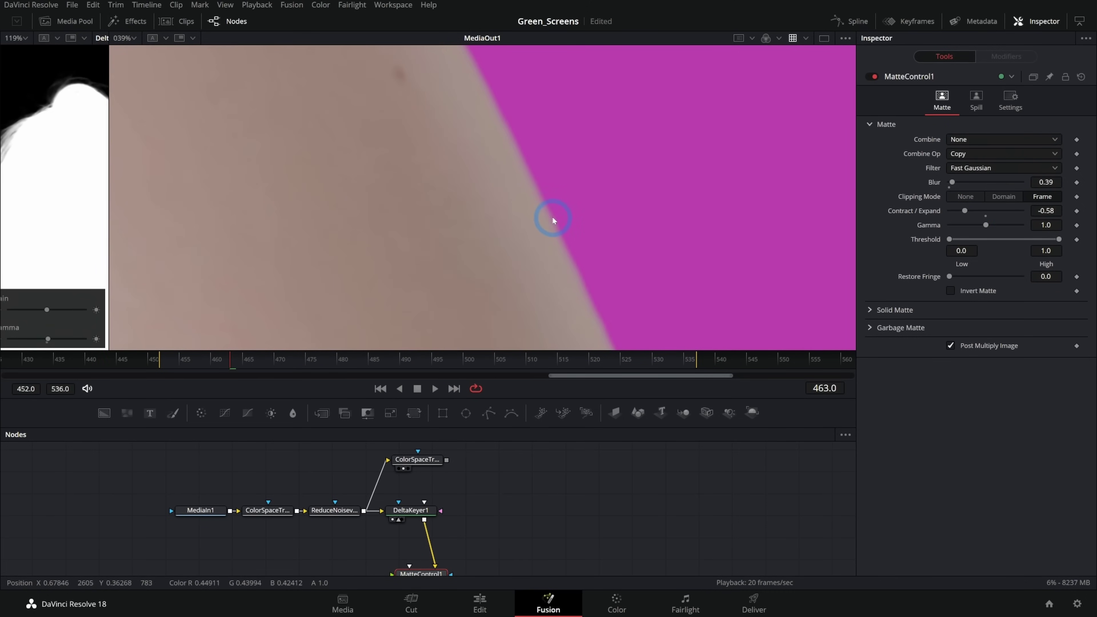
pyautogui.click(875, 77)
pyautogui.click(875, 78)
pyautogui.click(875, 77)
pyautogui.click(875, 77)
pyautogui.scroll(3, 611, 207)
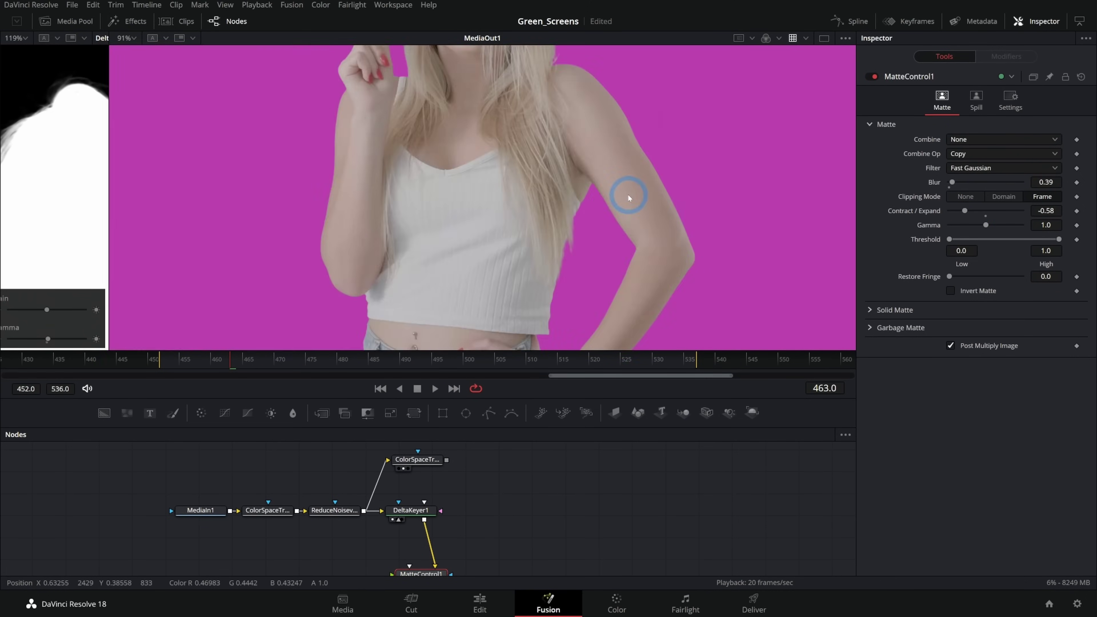
# Step: Compare the hair edge and loose strands with MatteControl1 disabled and enabled, then view the whole figure
pyautogui.moveTo(673, 200); pyautogui.dragTo(700, 240)
pyautogui.moveTo(699, 149); pyautogui.dragTo(723, 309)
pyautogui.moveTo(711, 246); pyautogui.dragTo(709, 241)
pyautogui.scroll(-1, 710, 244)
pyautogui.scroll(-8, 596, 210)
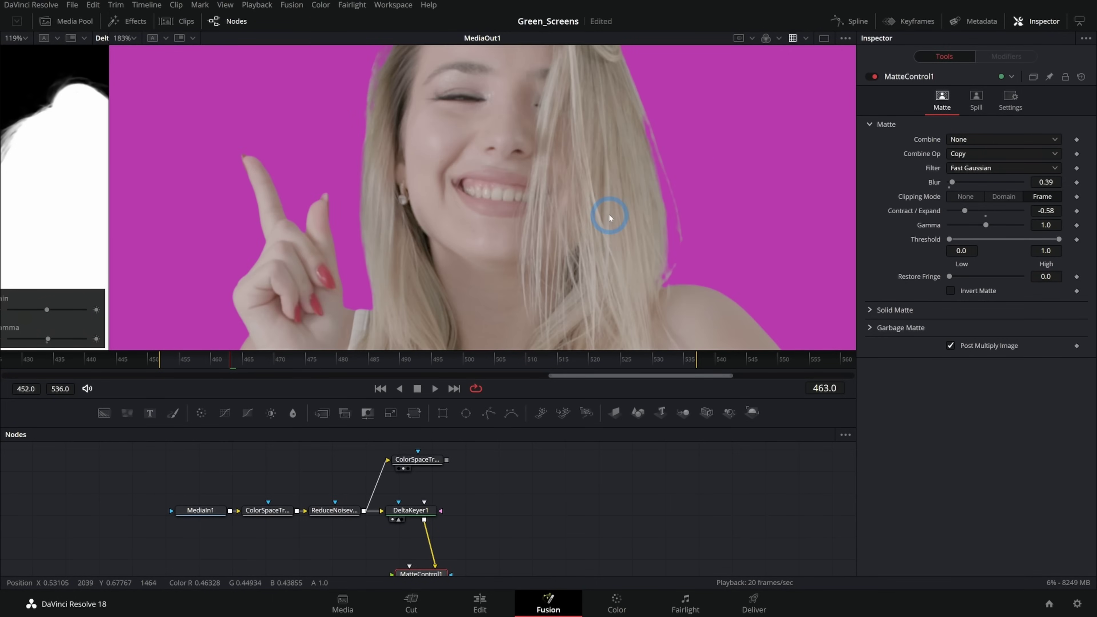
pyautogui.scroll(-4, 631, 194)
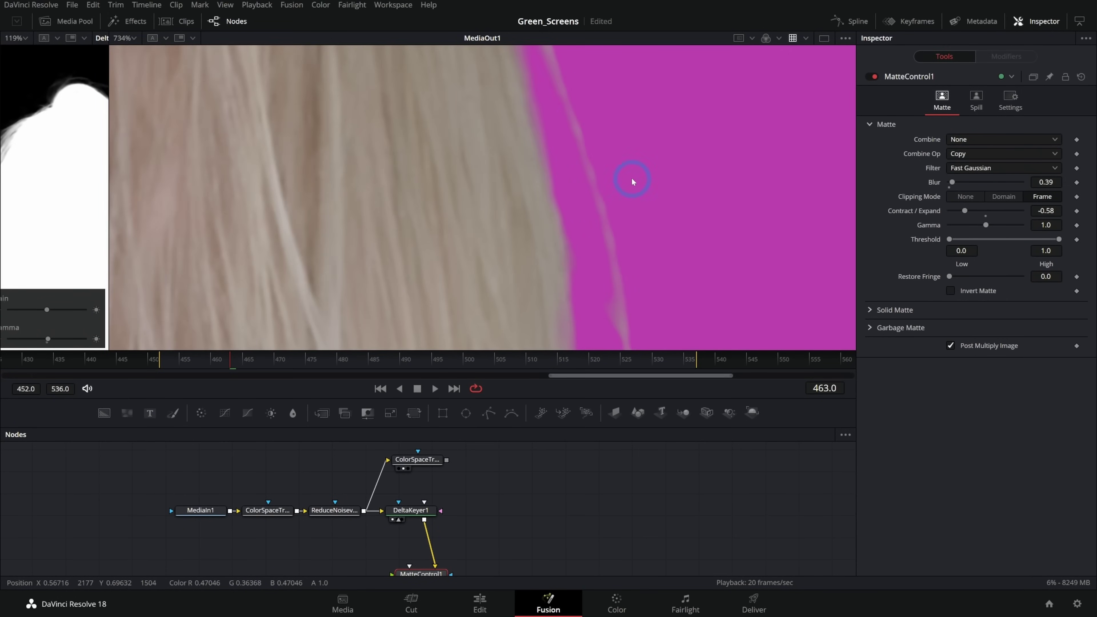
pyautogui.click(874, 77)
pyautogui.click(875, 77)
pyautogui.click(875, 77)
pyautogui.click(874, 77)
pyautogui.click(874, 77)
pyautogui.click(874, 77)
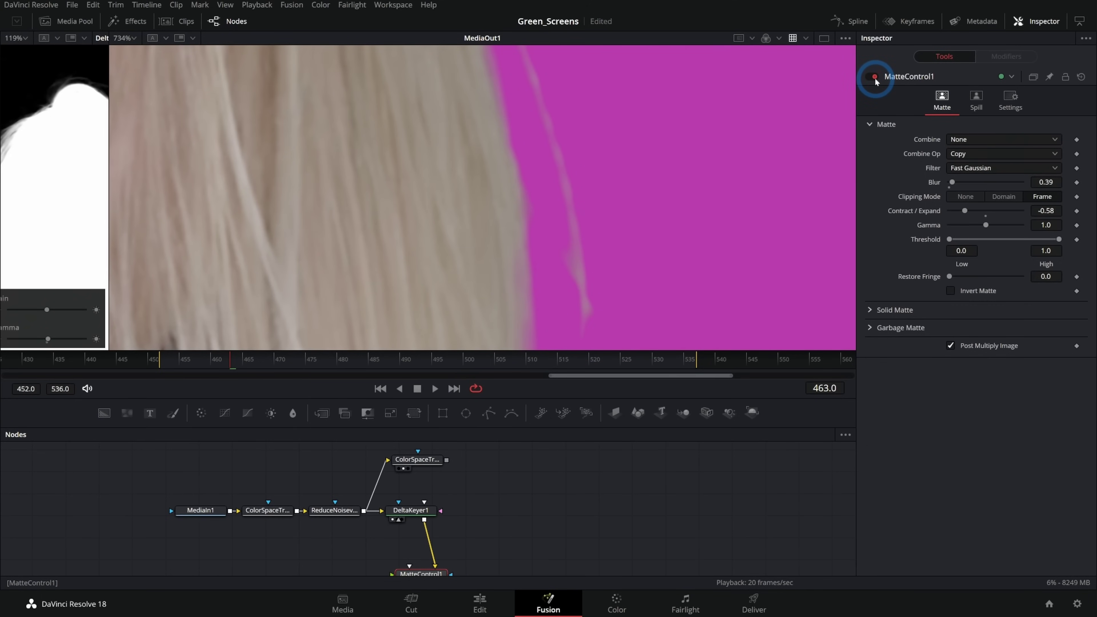
pyautogui.click(874, 77)
pyautogui.click(874, 77)
pyautogui.click(874, 77)
pyautogui.click(874, 77)
pyautogui.scroll(-6, 604, 187)
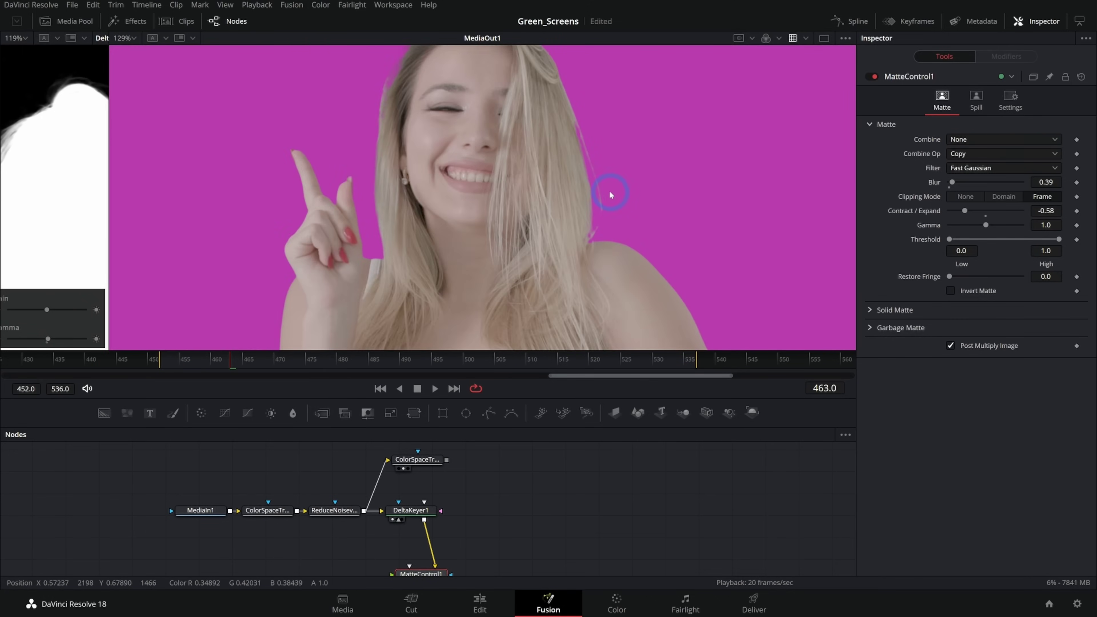
pyautogui.scroll(-2, 609, 190)
pyautogui.scroll(-2, 475, 488)
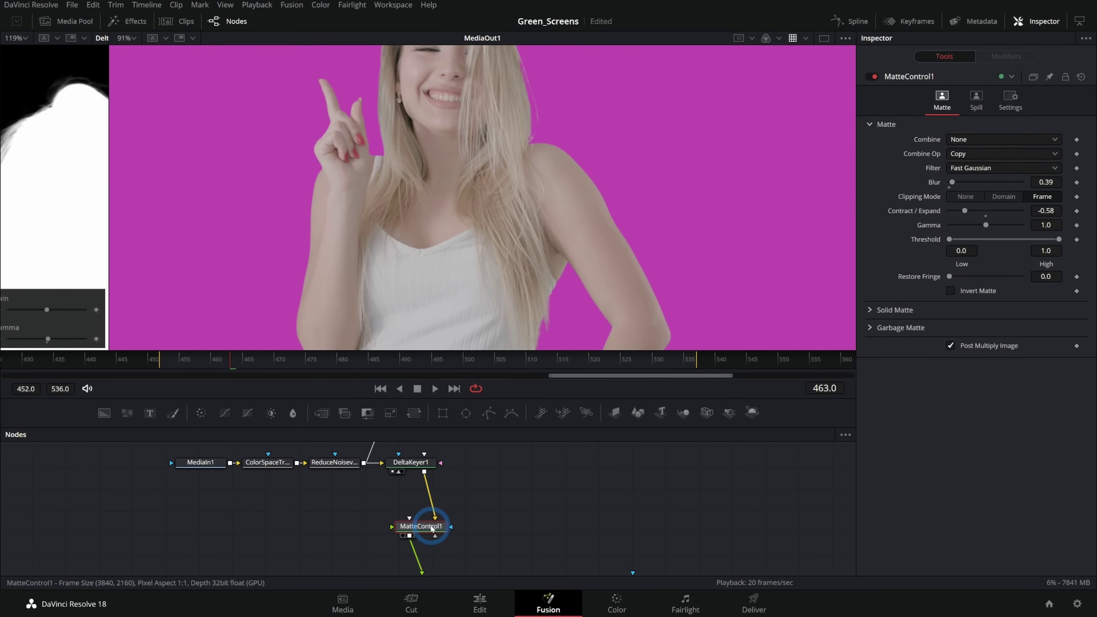
# Step: At frame 496, add a Polygon mask, connect it to MatteControl1's effect mask input, and invert it
pyautogui.click(490, 179)
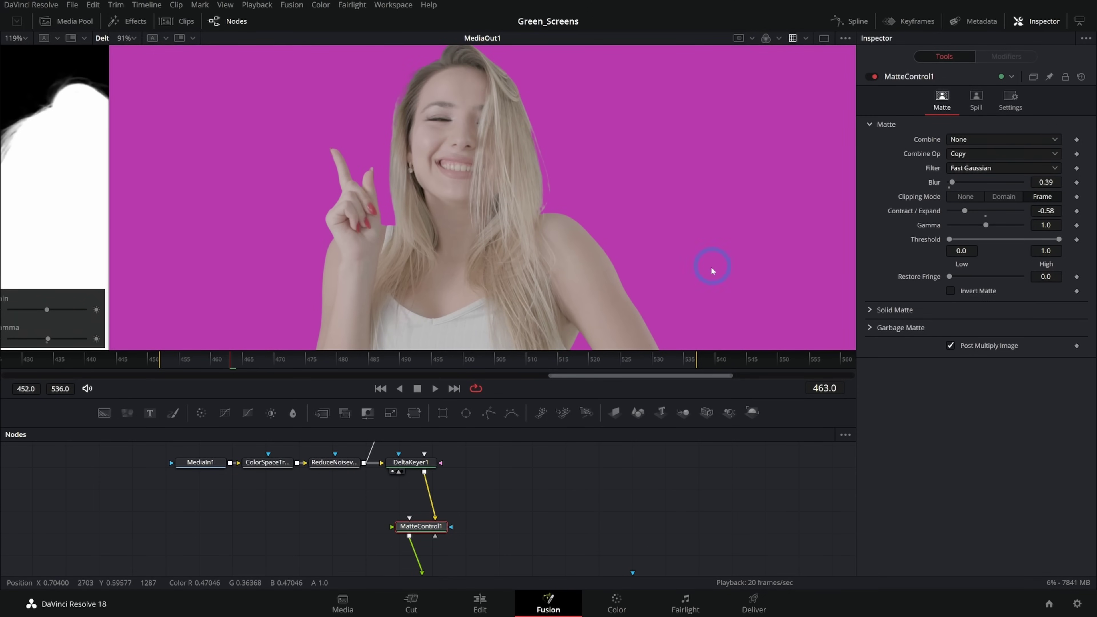
pyautogui.click(165, 365)
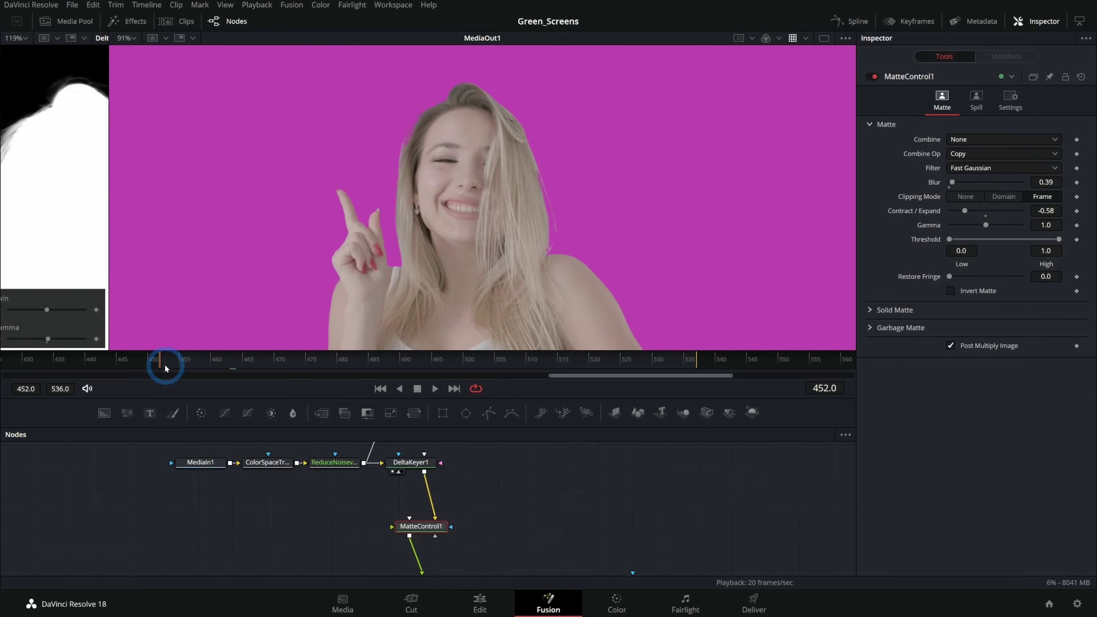
pyautogui.click(436, 362)
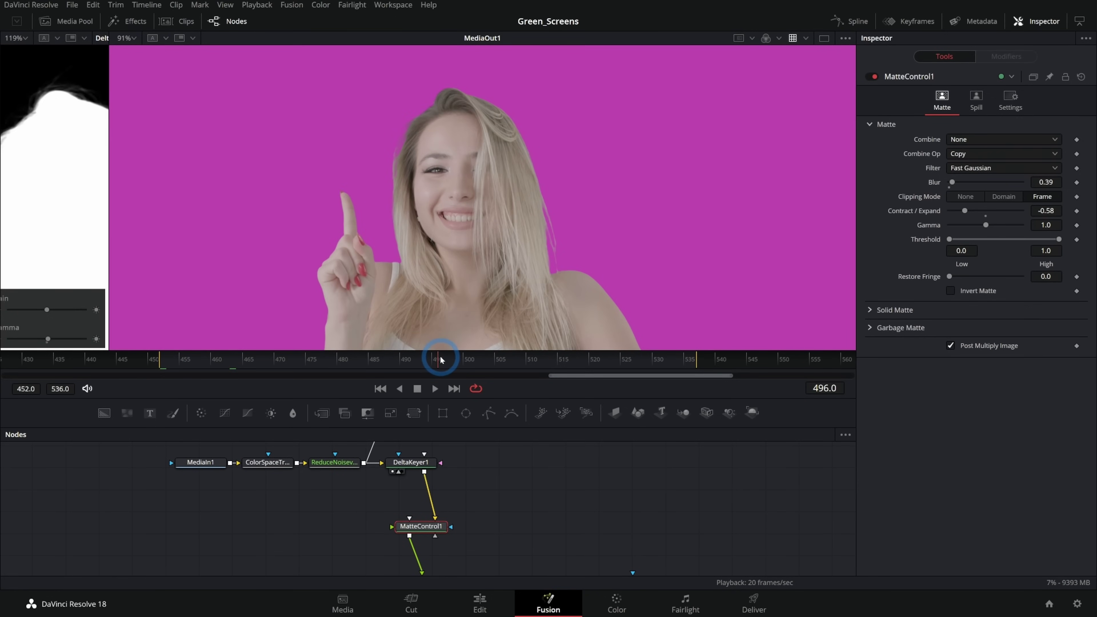
pyautogui.moveTo(488, 412); pyautogui.dragTo(452, 527)
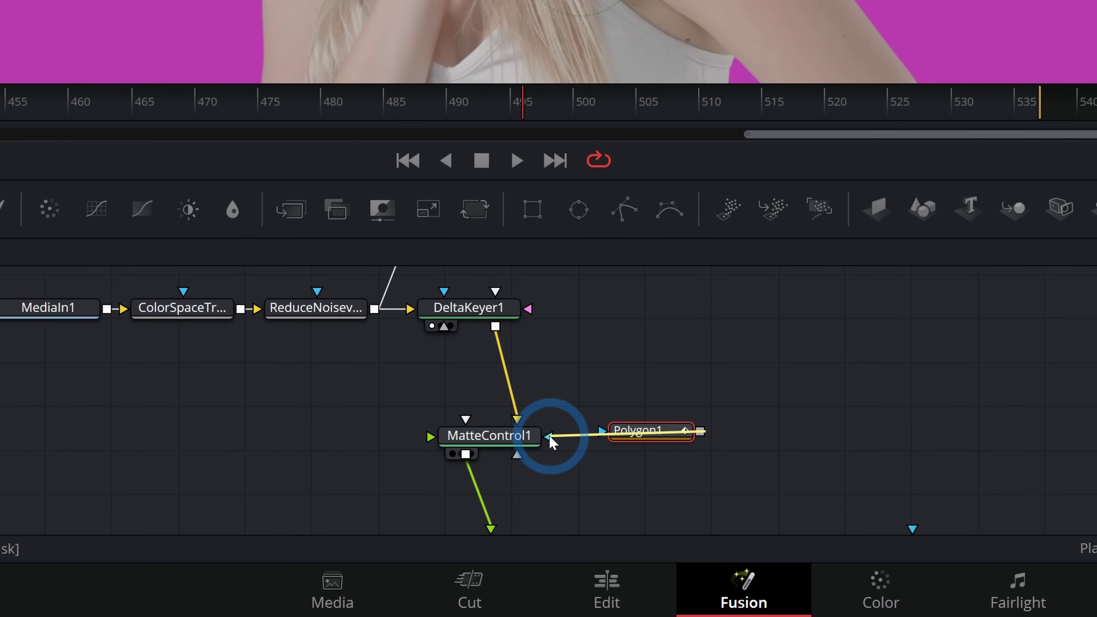
pyautogui.moveTo(550, 436); pyautogui.dragTo(548, 436)
pyautogui.moveTo(655, 434); pyautogui.dragTo(678, 440)
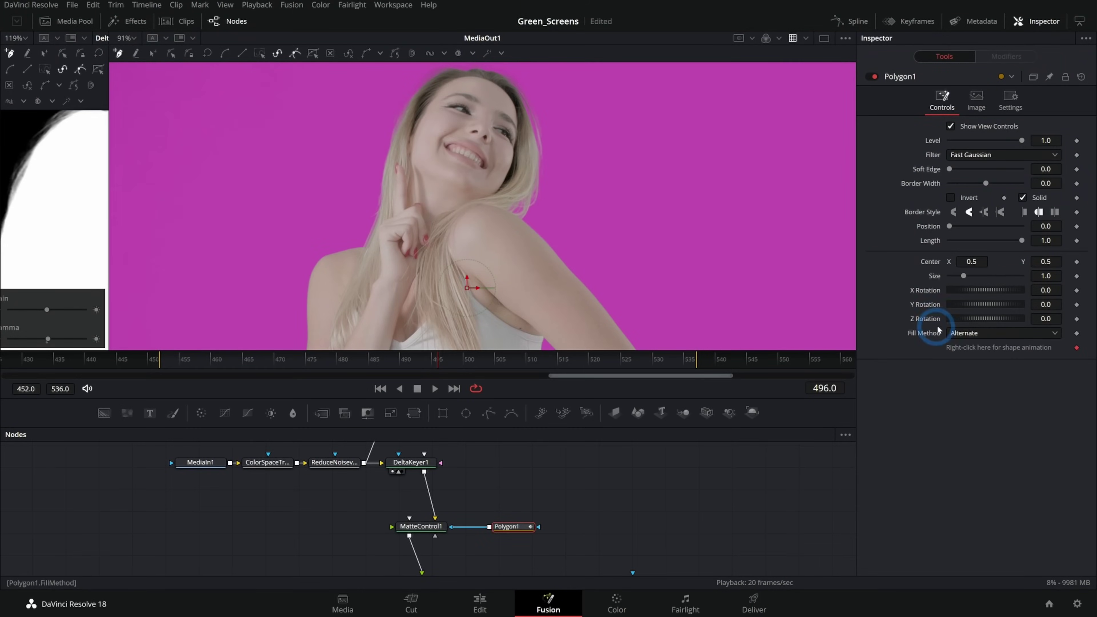
pyautogui.click(942, 198)
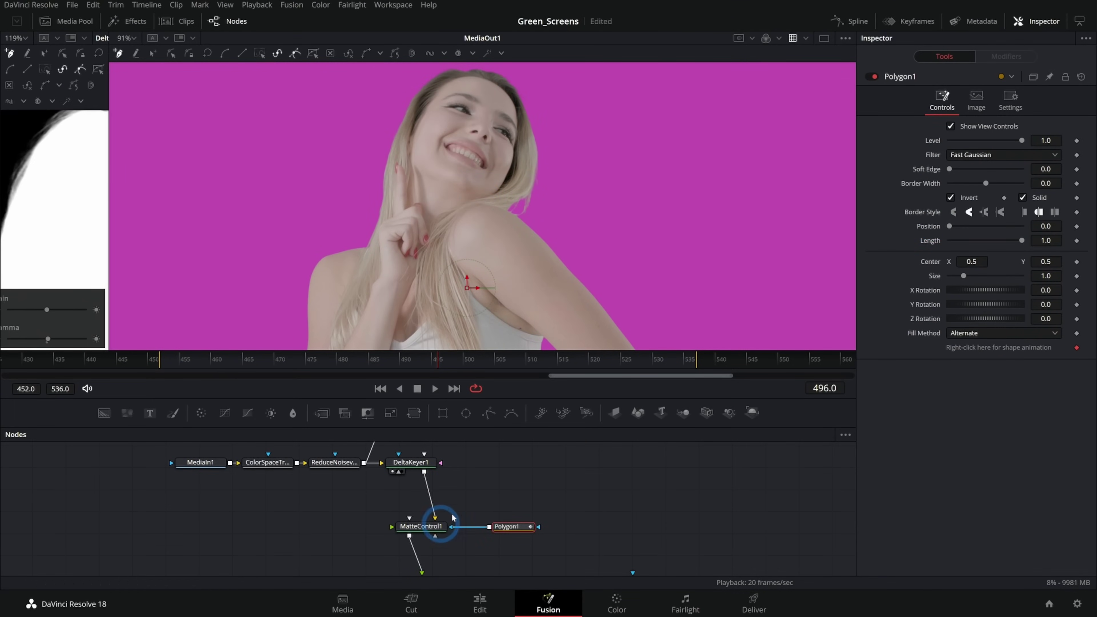
# Step: Draw a closed polygon mask around the head and hair, following the shoulder line where the hair meets the skin
pyautogui.scroll(5, 517, 204)
pyautogui.click(507, 211)
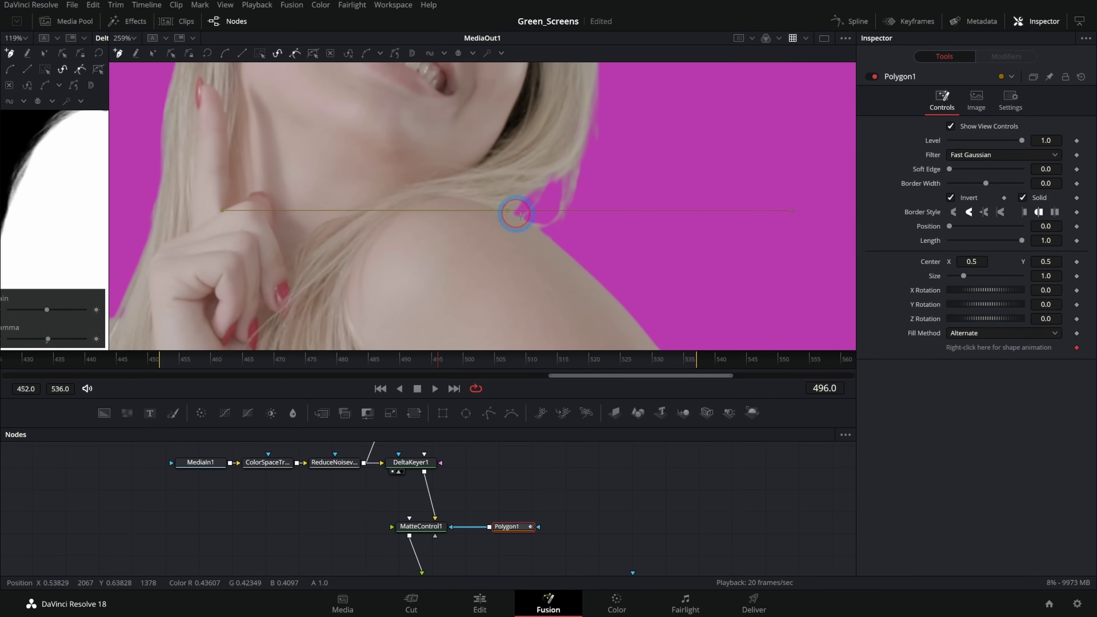
pyautogui.click(542, 229)
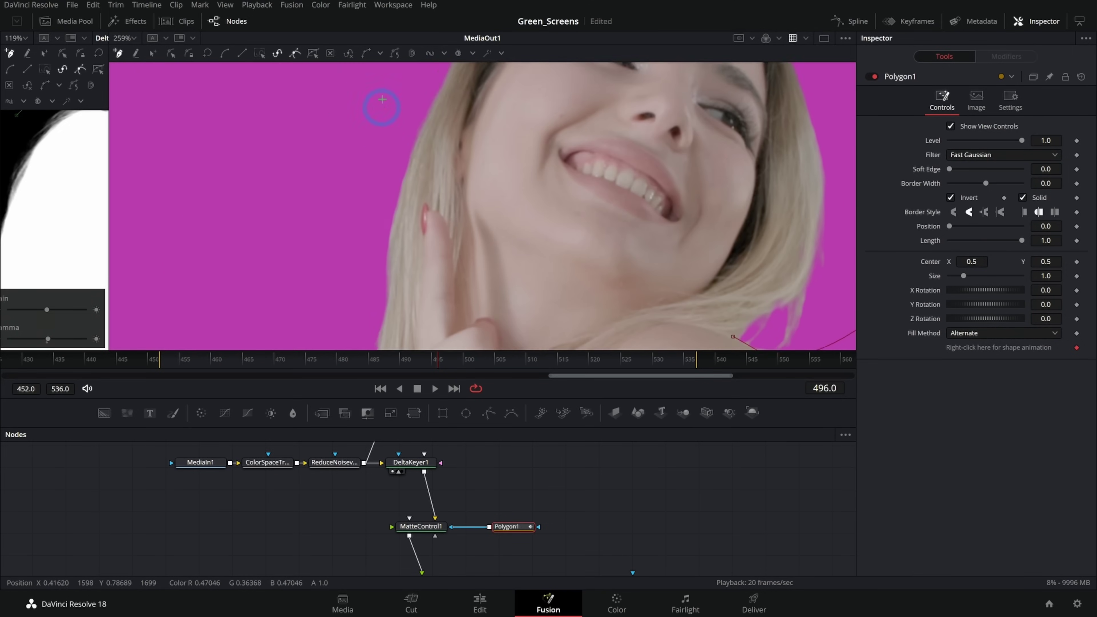
pyautogui.click(312, 166)
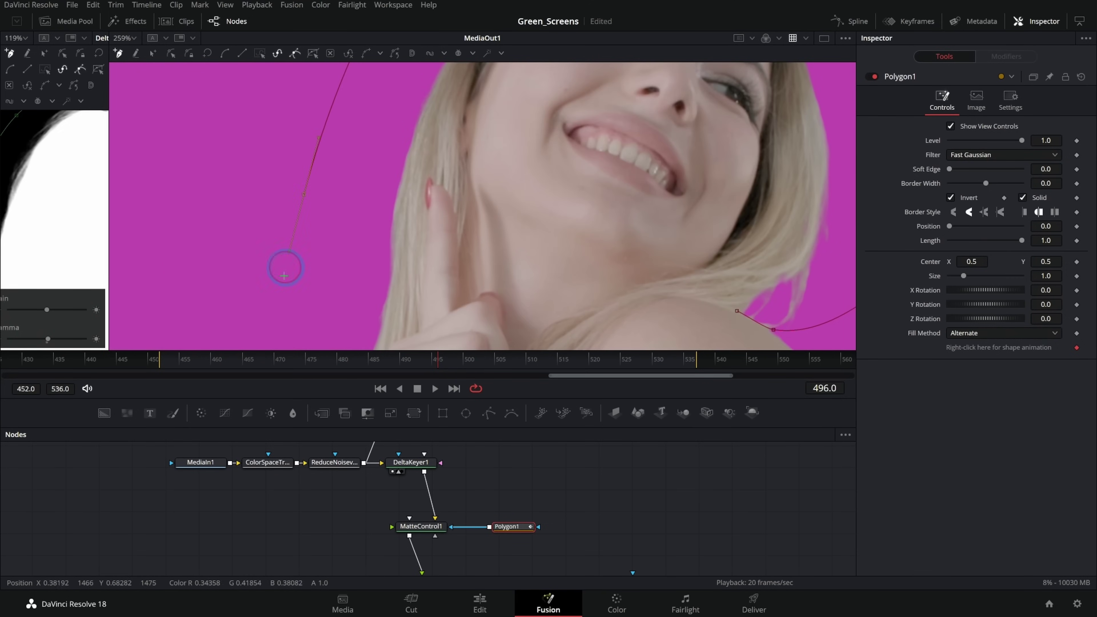
pyautogui.click(326, 231)
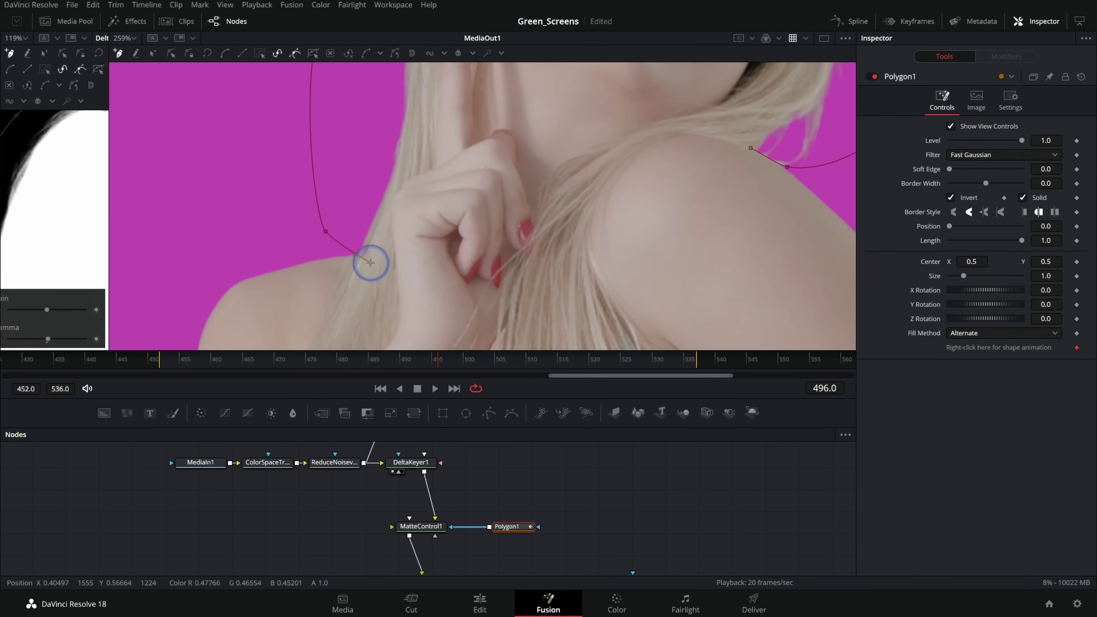
pyautogui.click(631, 212)
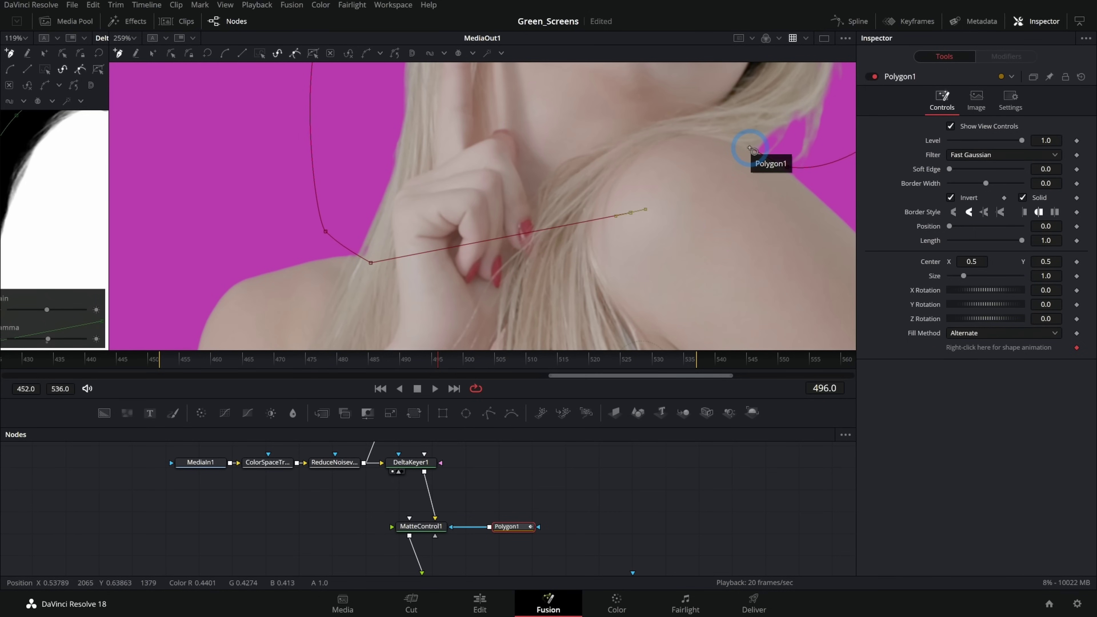
pyautogui.click(751, 149)
# Step: Adjust the mask points where the hair meets the shoulder behind the raised hand, and set Polygon1's Soft Edge to 0.0016
pyautogui.moveTo(708, 215); pyautogui.dragTo(651, 218)
pyautogui.scroll(3, 272, 258)
pyautogui.moveTo(268, 204); pyautogui.dragTo(286, 230)
pyautogui.moveTo(359, 263); pyautogui.dragTo(365, 269)
pyautogui.click(282, 231)
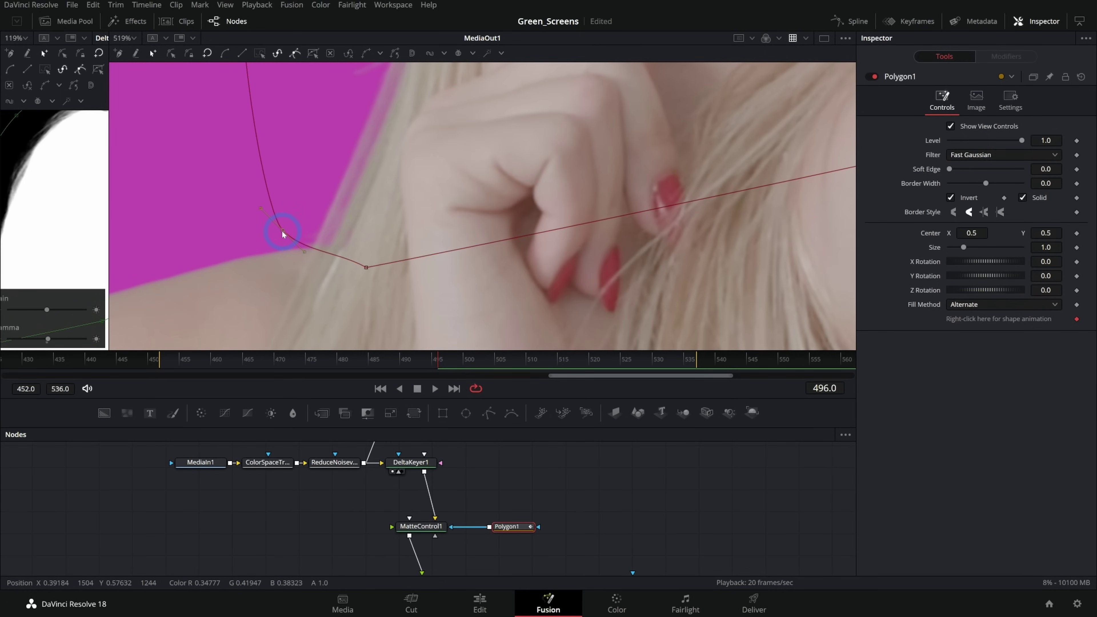
pyautogui.moveTo(950, 169); pyautogui.dragTo(953, 172)
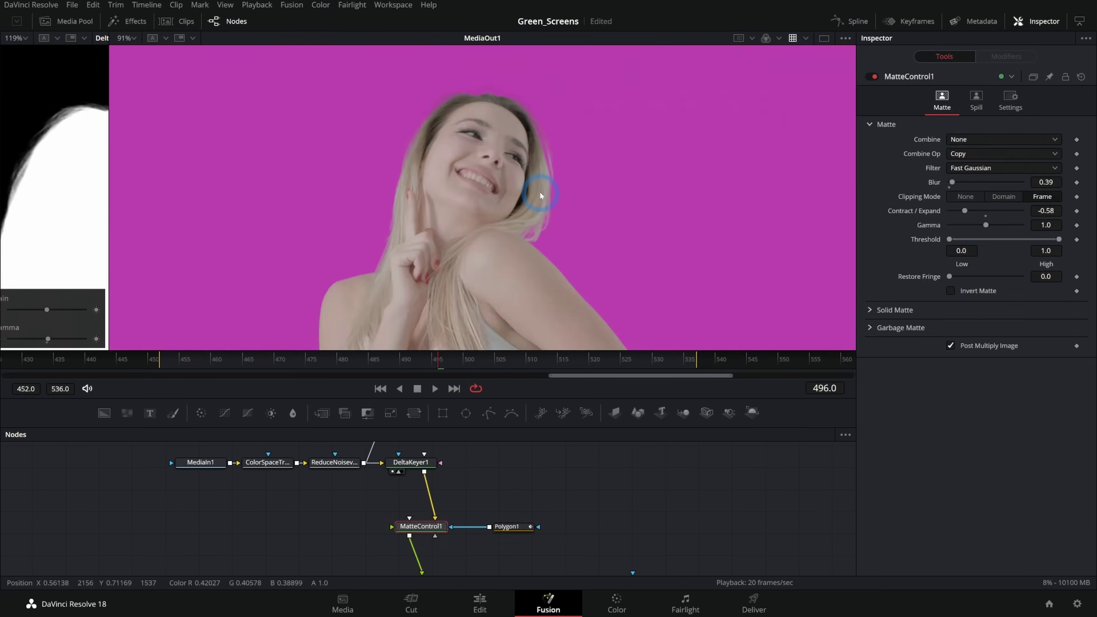
# Step: Refine the mask outline along the raised shoulder so it follows the skin edge just beneath the loose hair strands
pyautogui.scroll(3, 538, 189)
pyautogui.moveTo(575, 125); pyautogui.dragTo(585, 225)
pyautogui.scroll(-1, 552, 254)
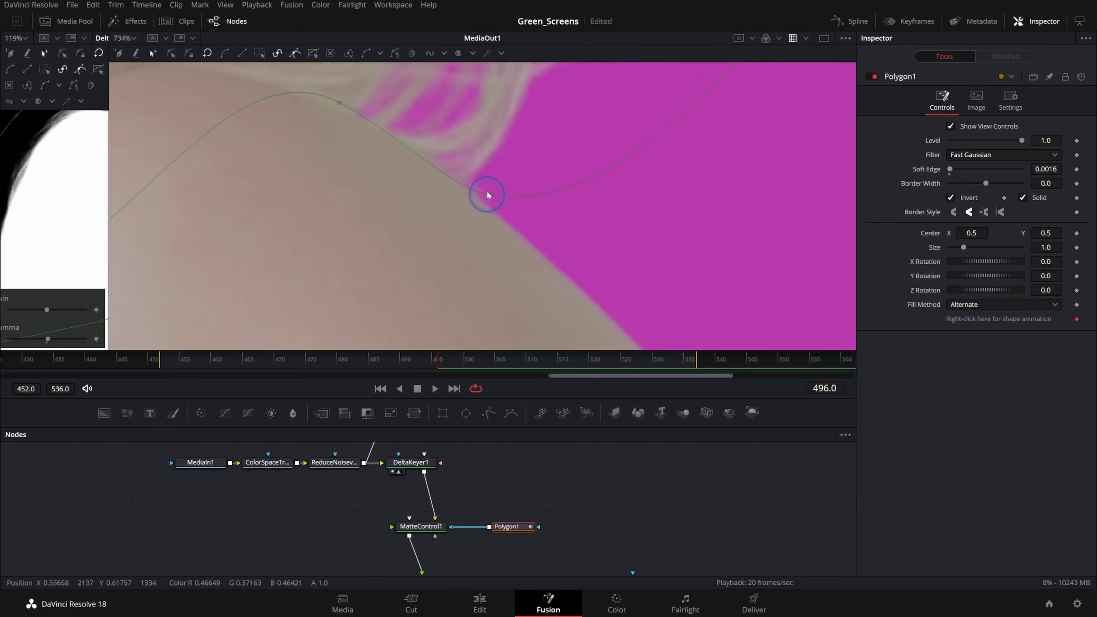
pyautogui.moveTo(488, 194); pyautogui.dragTo(349, 181)
# Step: Examine the contracted edges of the arms and torso and the fine hair strands inside the mask
pyautogui.scroll(-5, 521, 241)
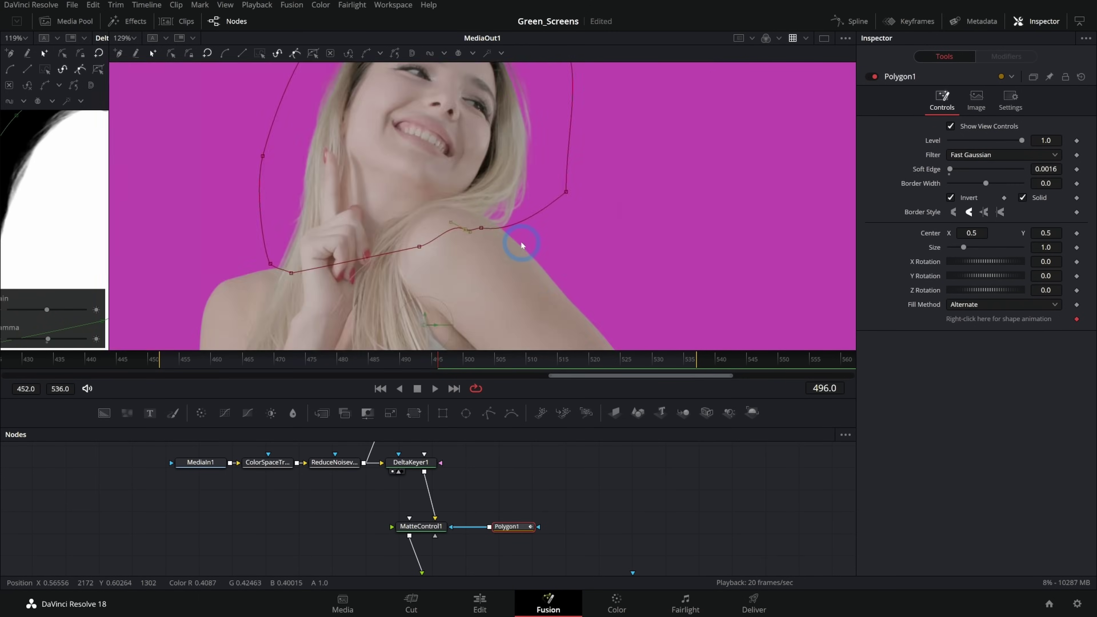
pyautogui.moveTo(521, 241); pyautogui.dragTo(503, 125)
pyautogui.scroll(-1, 547, 156)
pyautogui.scroll(-2, 549, 156)
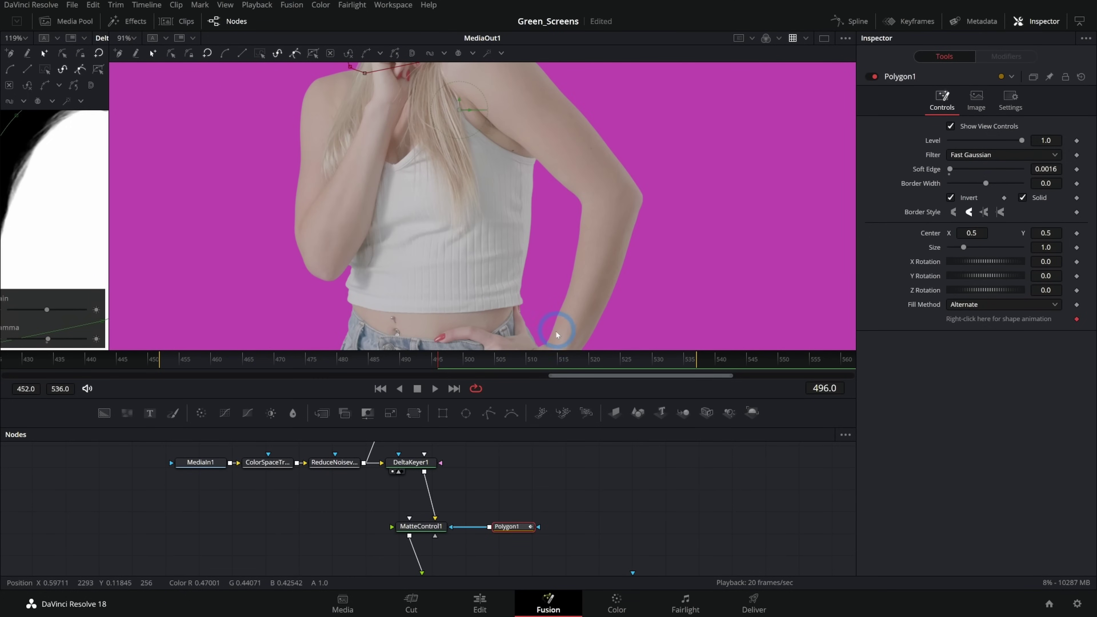
pyautogui.scroll(3, 555, 237)
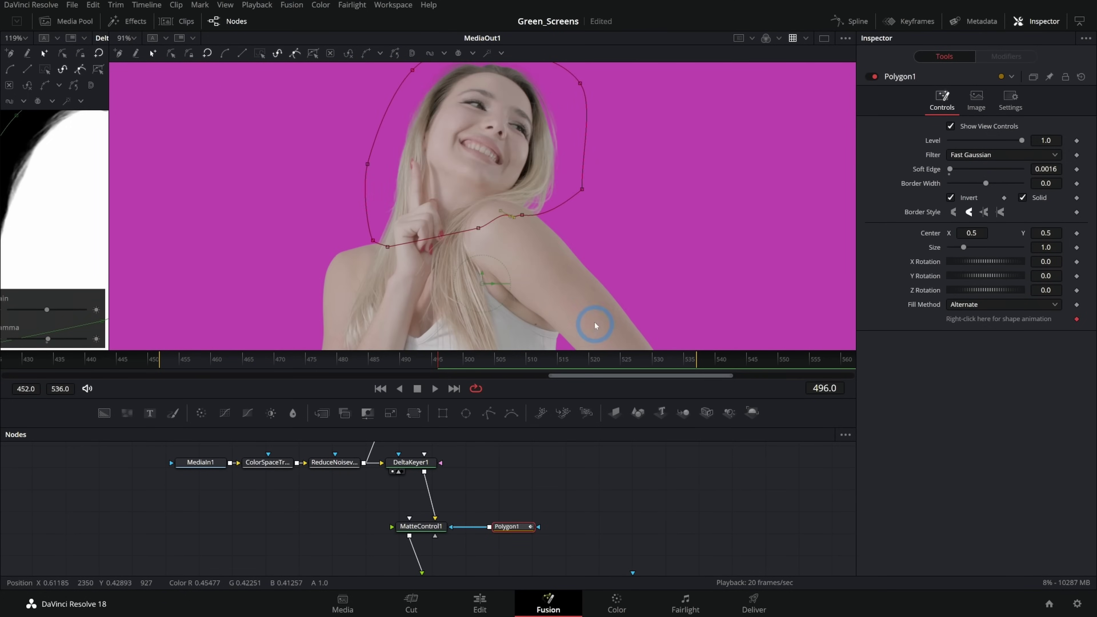
pyautogui.scroll(3, 603, 140)
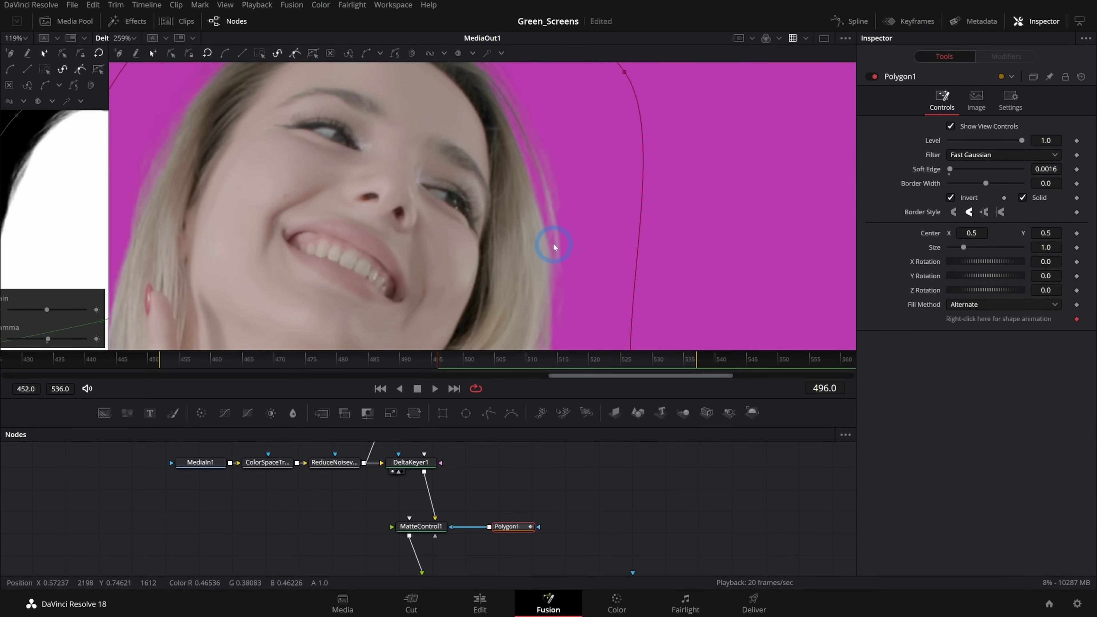
pyautogui.scroll(2, 518, 165)
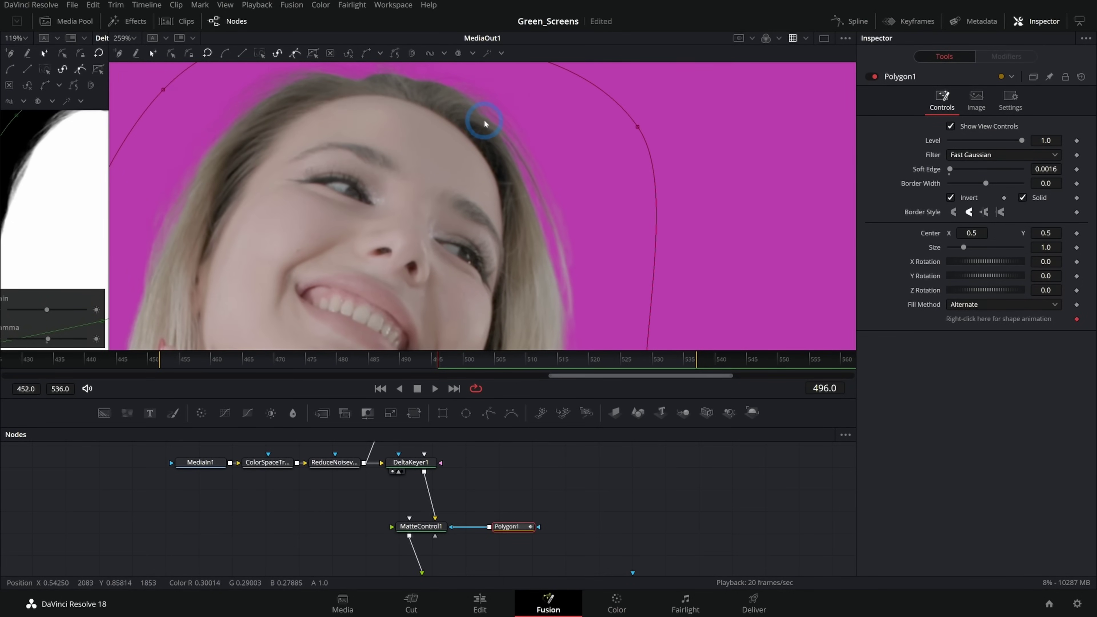
pyautogui.scroll(-6, 485, 124)
pyautogui.scroll(1, 593, 152)
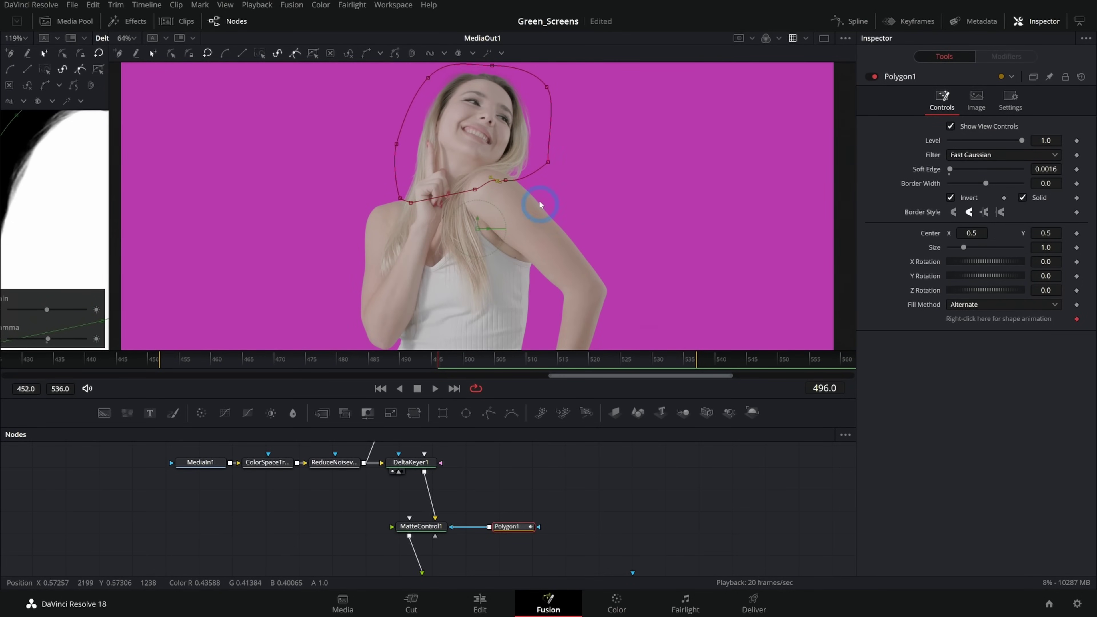
# Step: At frames 536 and 515, lower the mask's corner point beside the raised shoulder to enclose the moving hair strands
pyautogui.moveTo(435, 363); pyautogui.dragTo(500, 361)
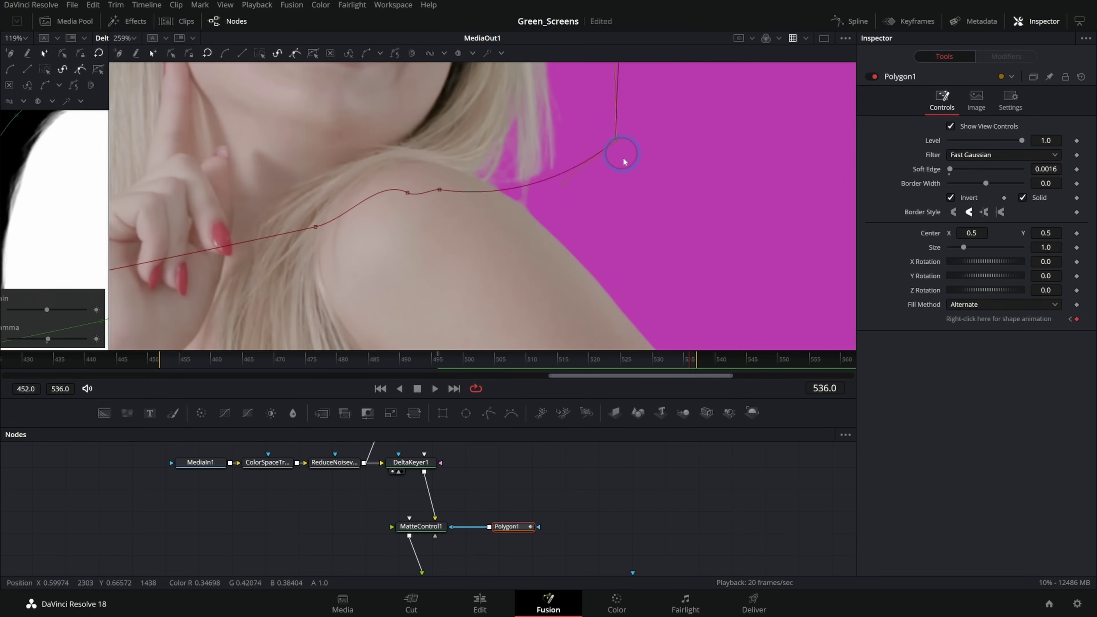
pyautogui.moveTo(624, 156); pyautogui.dragTo(621, 217)
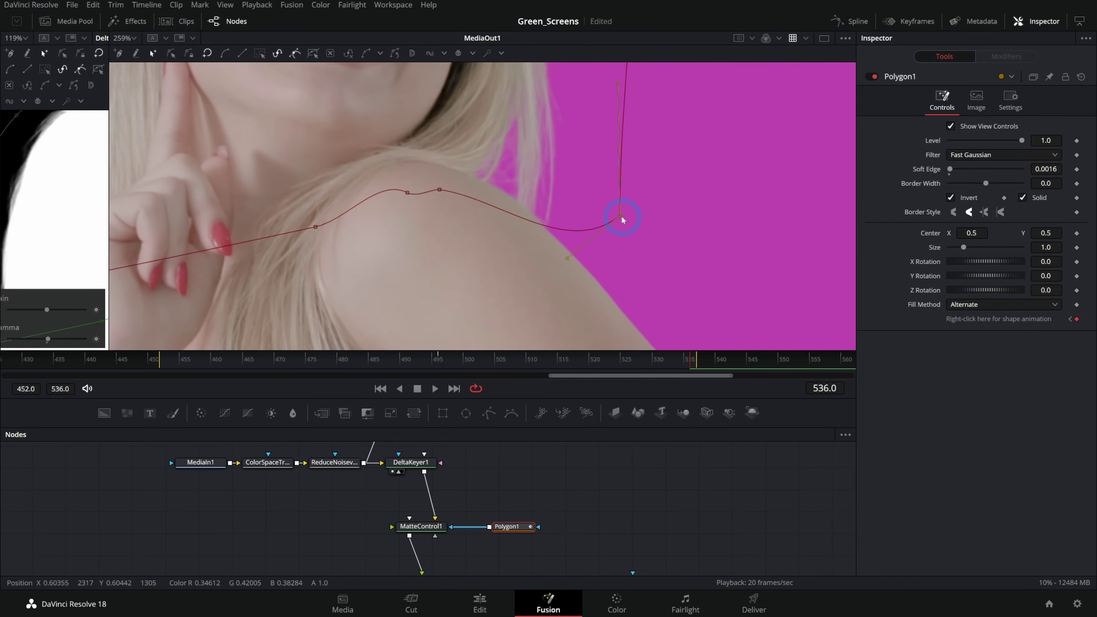
pyautogui.moveTo(541, 159); pyautogui.dragTo(565, 228)
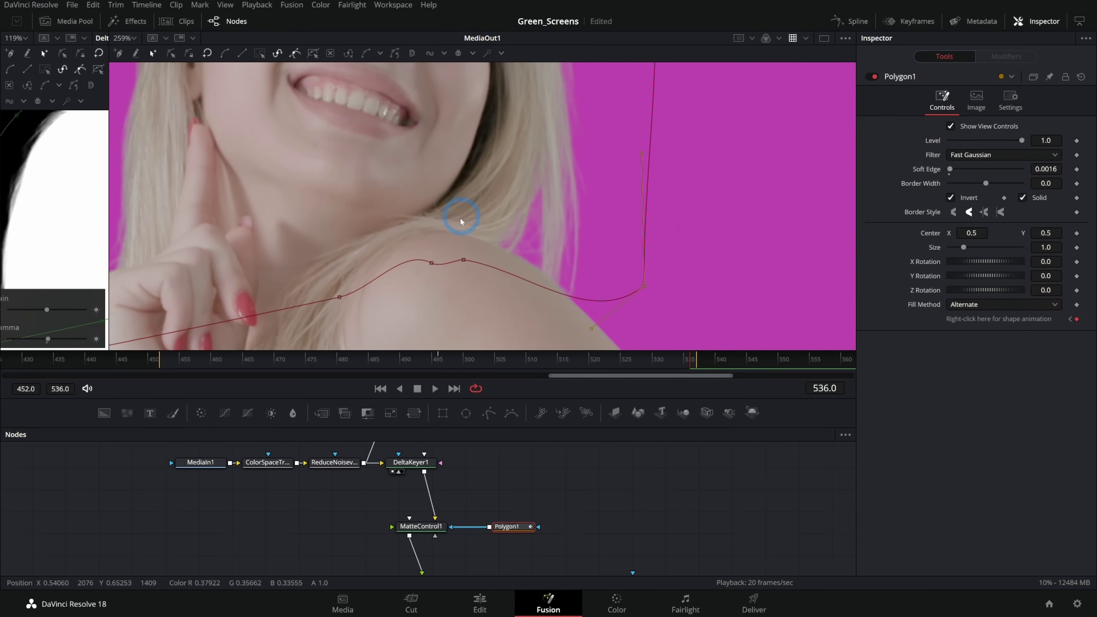
pyautogui.moveTo(236, 264); pyautogui.dragTo(547, 178)
pyautogui.moveTo(393, 264); pyautogui.dragTo(416, 273)
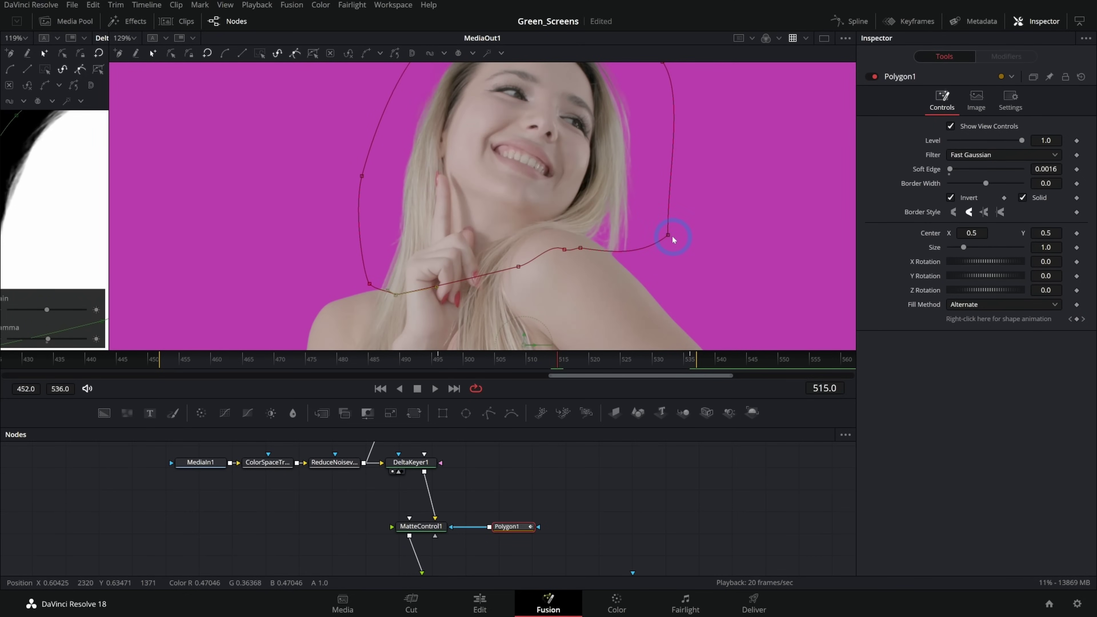
pyautogui.moveTo(673, 239); pyautogui.dragTo(666, 264)
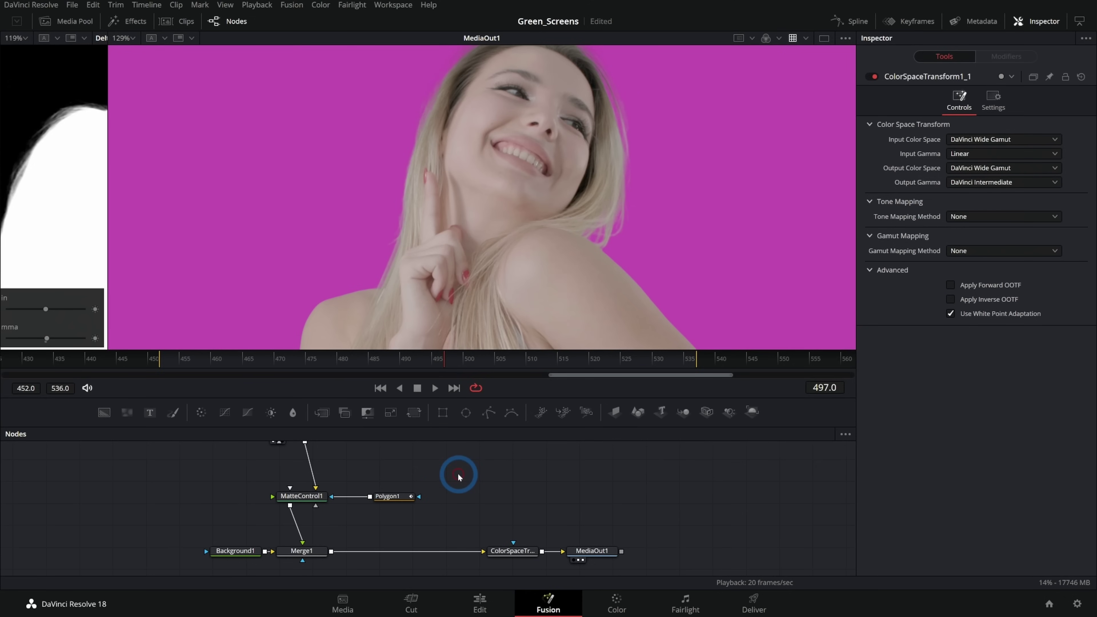
# Step: Paste the already animated Polygon1_1 mask, connect it to MatteControl1's effect mask input in place of Polygon1, and delete Polygon1
pyautogui.click(449, 469)
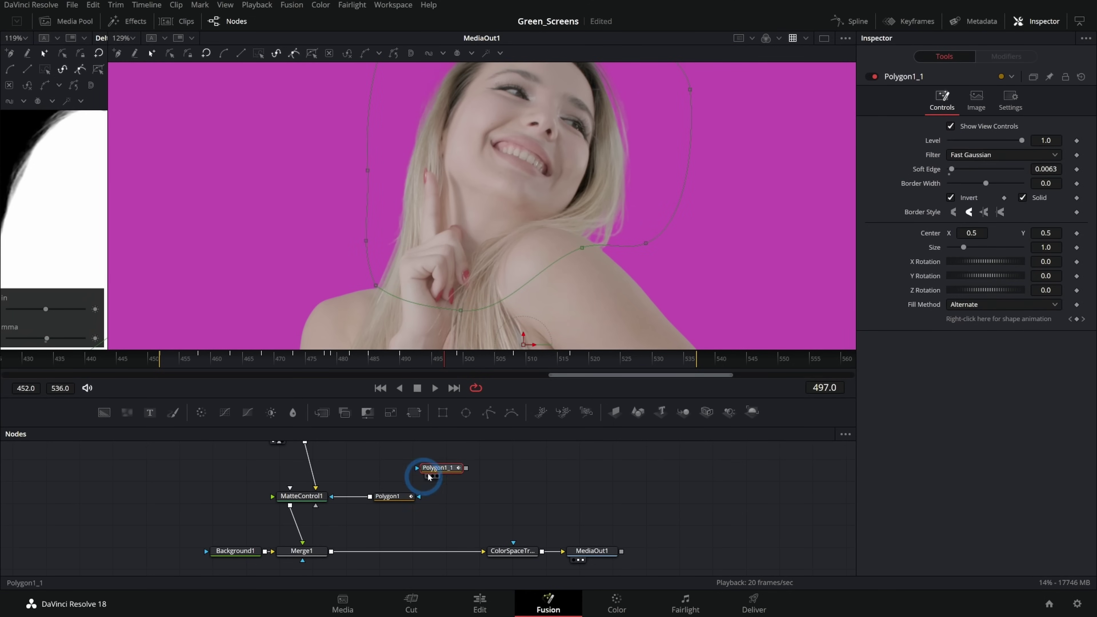
pyautogui.moveTo(465, 467); pyautogui.dragTo(332, 496)
pyautogui.click(404, 498)
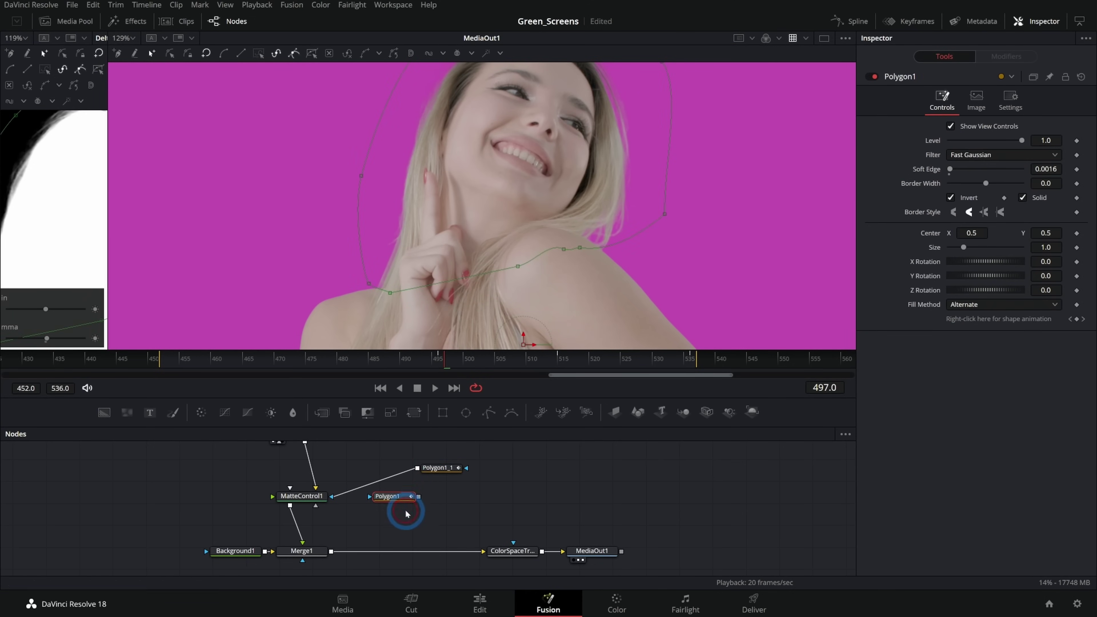
pyautogui.press('Delete')
pyautogui.moveTo(445, 470); pyautogui.dragTo(393, 502)
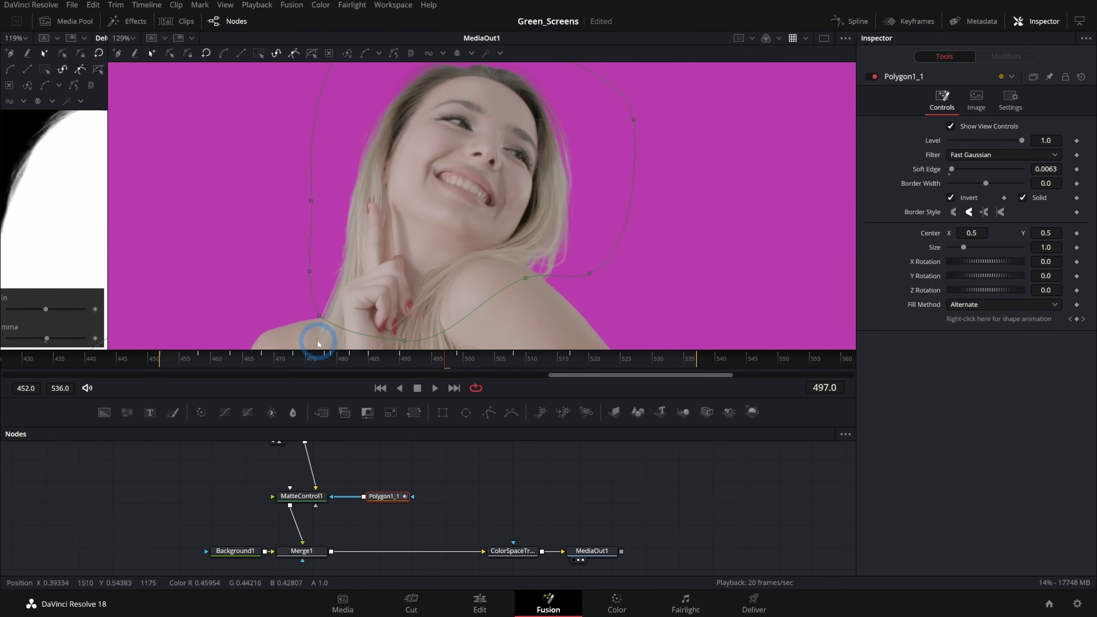
pyautogui.moveTo(215, 360); pyautogui.dragTo(610, 359)
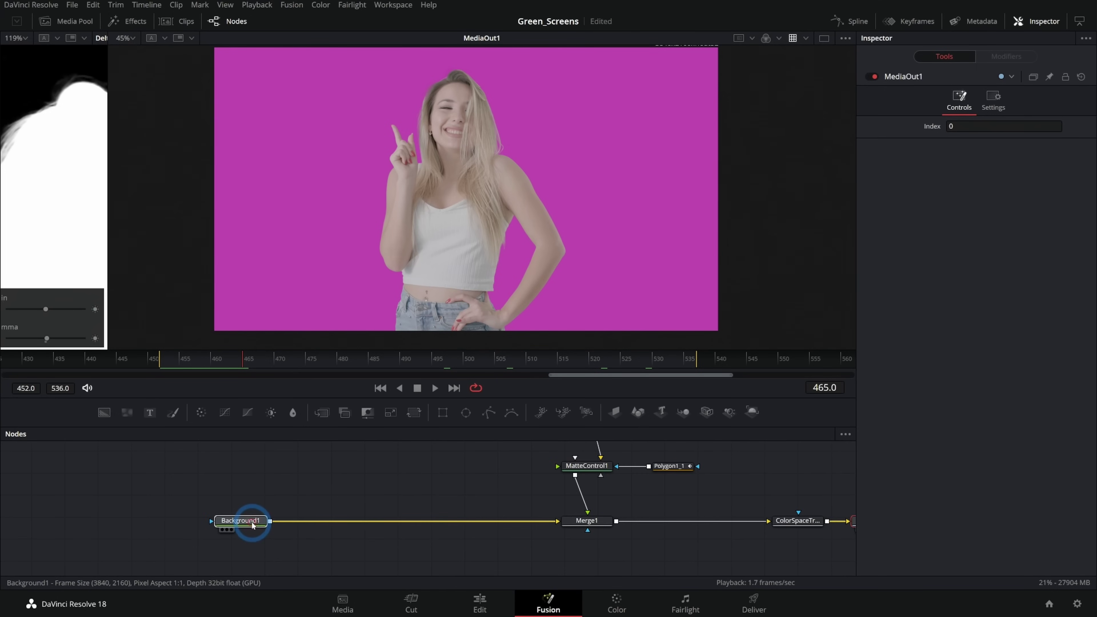
# Step: Merge the kitchen image from the media pool over Background1 as the new backdrop and save the project
pyautogui.click(252, 523)
pyautogui.click(304, 505)
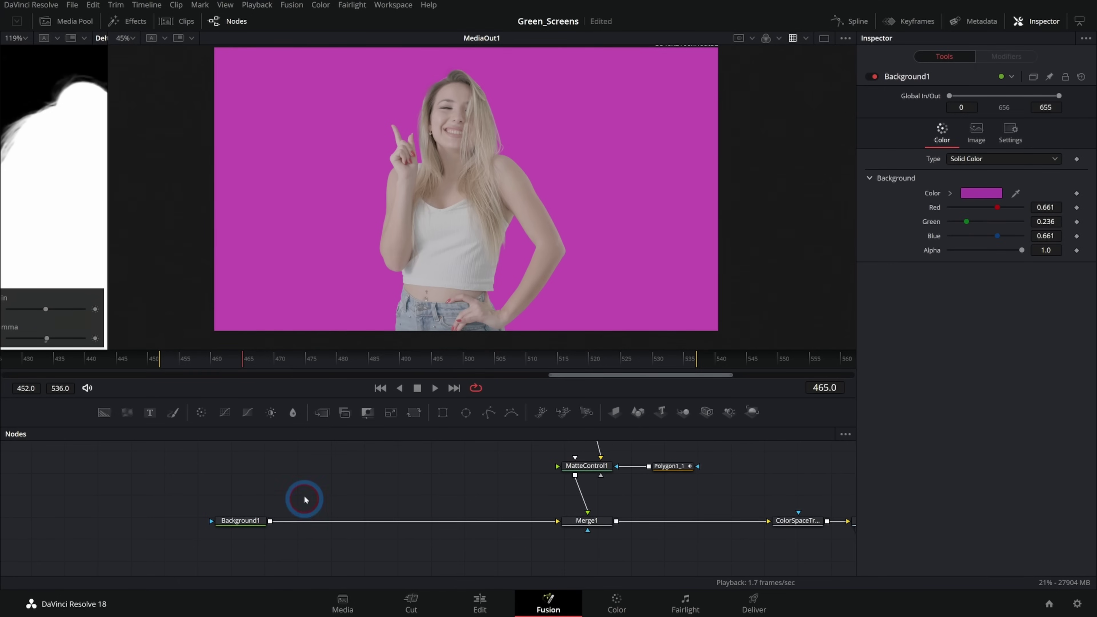
pyautogui.click(65, 21)
pyautogui.moveTo(114, 147); pyautogui.dragTo(329, 468)
pyautogui.click(66, 22)
pyautogui.moveTo(358, 468); pyautogui.dragTo(271, 522)
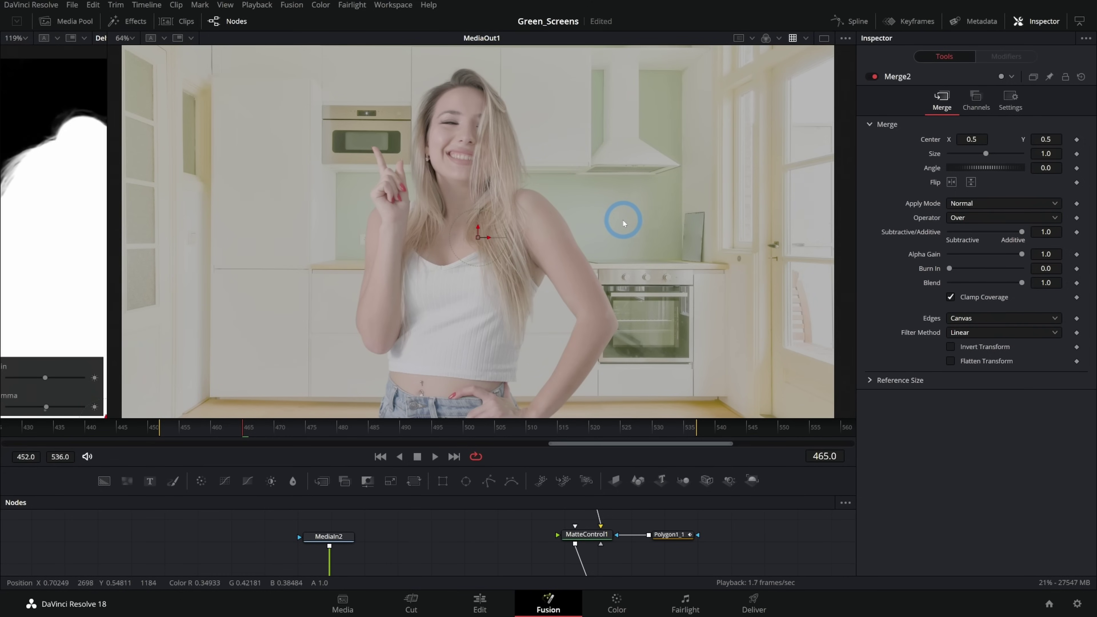
pyautogui.scroll(-3, 623, 219)
pyautogui.hotkey('ctrl', 's')
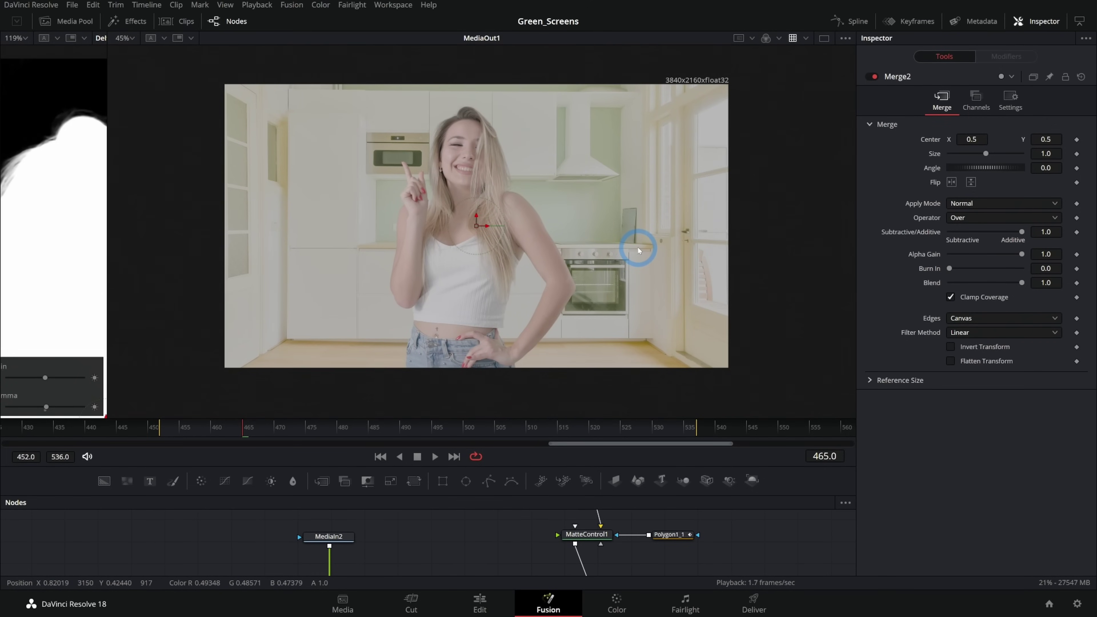
# Step: Enlarge the node area and rename the kitchen image's MediaIn2 node as BG
pyautogui.moveTo(552, 467); pyautogui.dragTo(546, 387)
pyautogui.moveTo(435, 457); pyautogui.dragTo(475, 428)
pyautogui.moveTo(454, 434); pyautogui.dragTo(292, 522)
pyautogui.moveTo(406, 497); pyautogui.dragTo(203, 497)
pyautogui.click(423, 454)
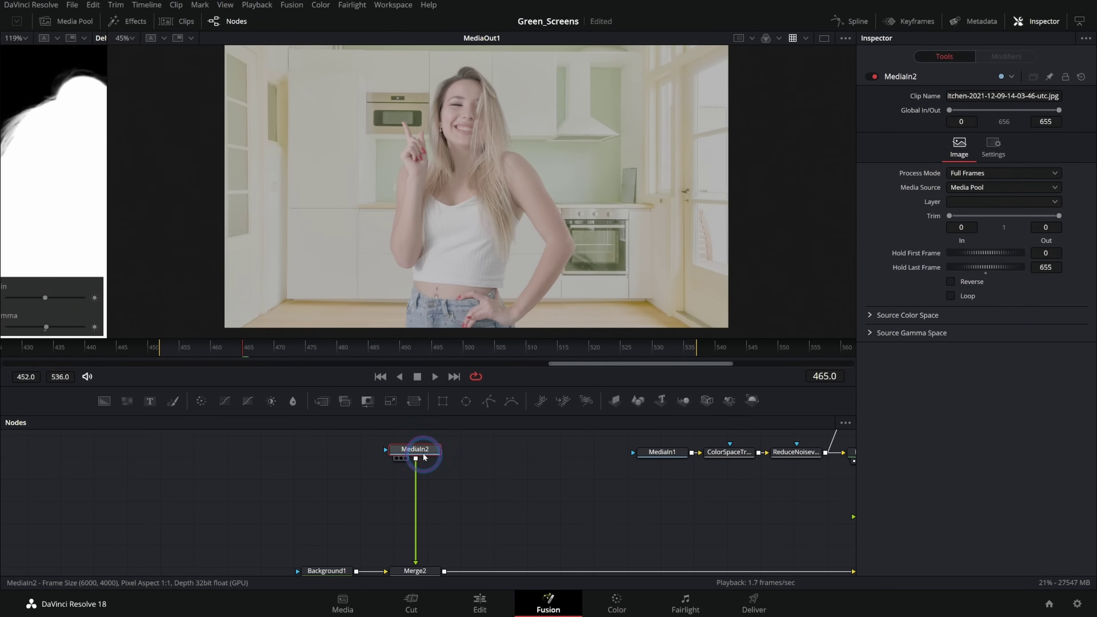
pyautogui.press('F2')
pyautogui.write('BG')
pyautogui.press('Return')
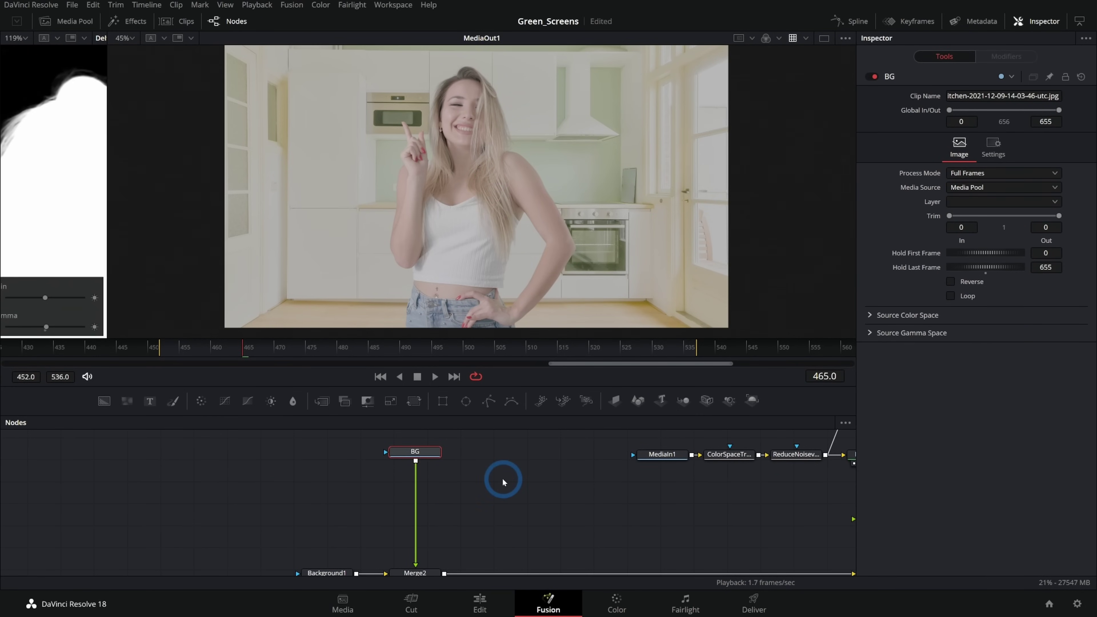
# Step: Add a Color Space Transform after BG and set both its Input Color Space and Input Gamma to sRGB
pyautogui.hotkey('shift', 'space')
pyautogui.write('color spa')
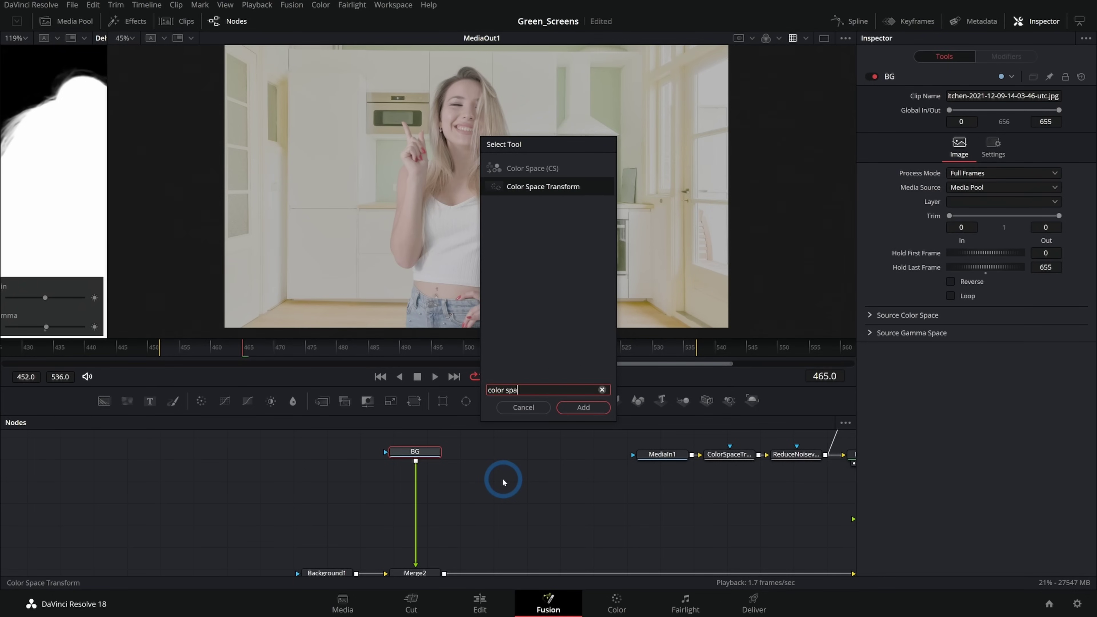
pyautogui.press('Return')
pyautogui.click(1003, 140)
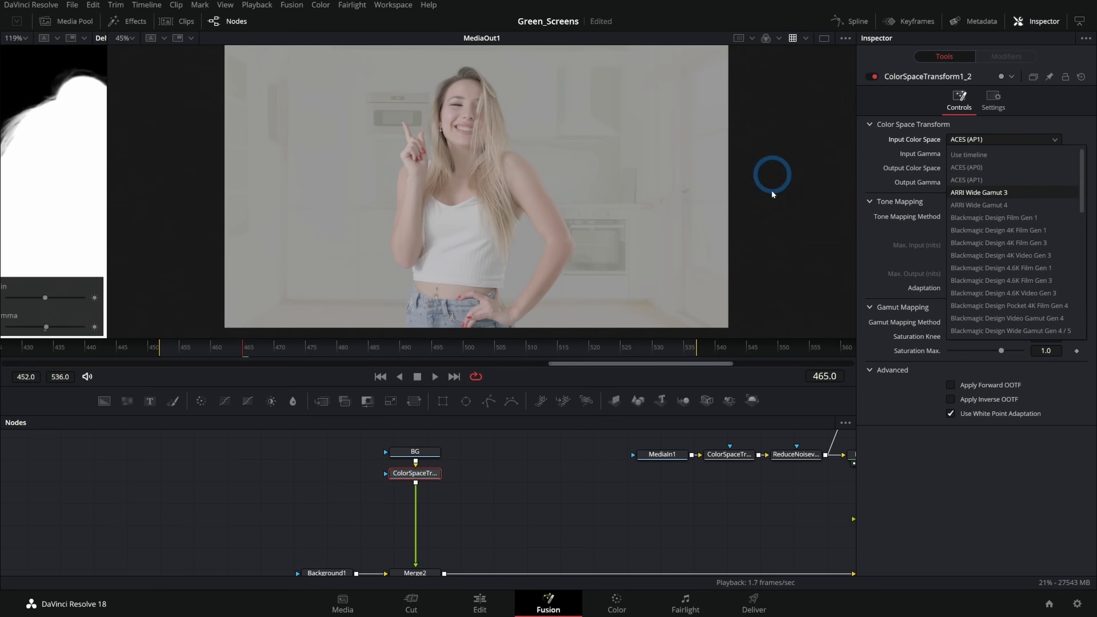
pyautogui.scroll(-6, 975, 203)
pyautogui.scroll(-3, 977, 211)
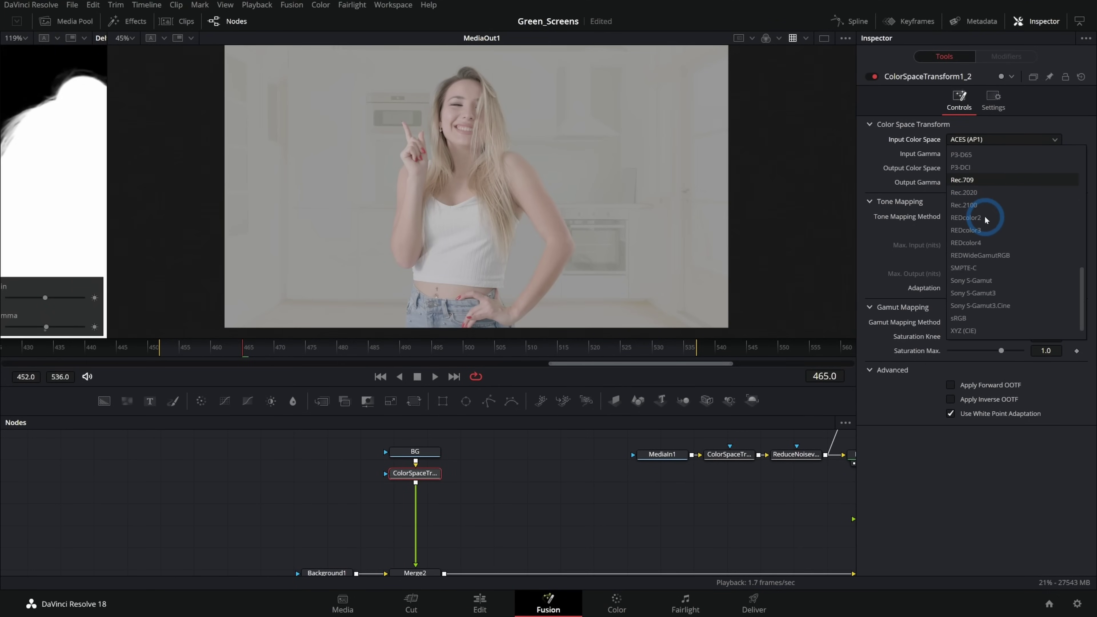
pyautogui.click(984, 314)
pyautogui.click(983, 156)
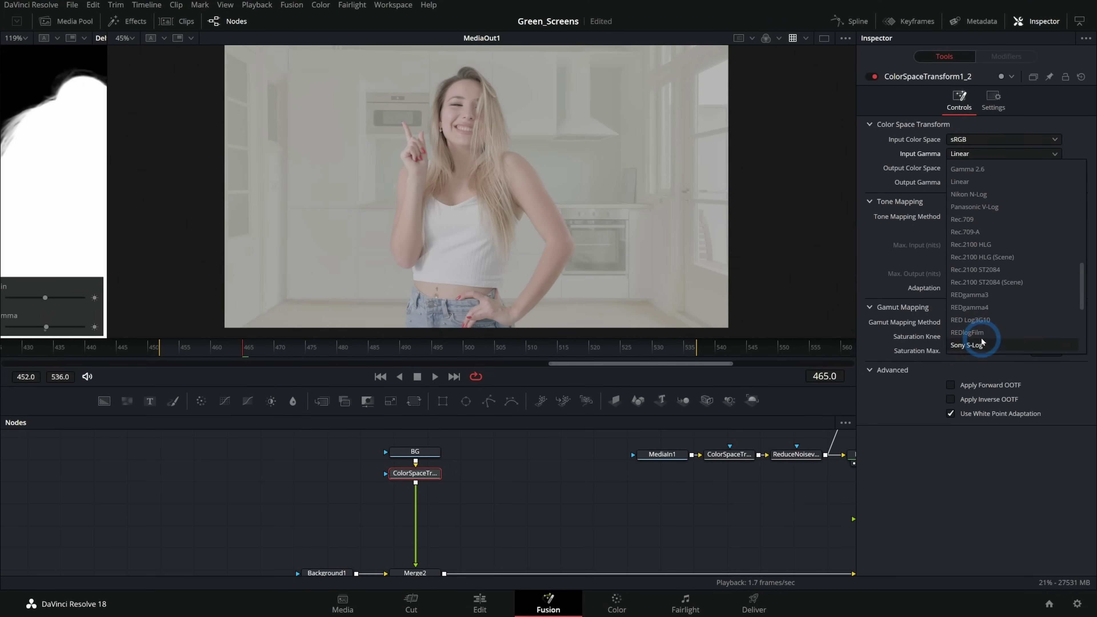
pyautogui.click(999, 286)
# Step: Set the background transform's Output Color Space to DaVinci Wide Gamut and its Output Gamma to Linear
pyautogui.click(978, 170)
pyautogui.scroll(-3, 996, 307)
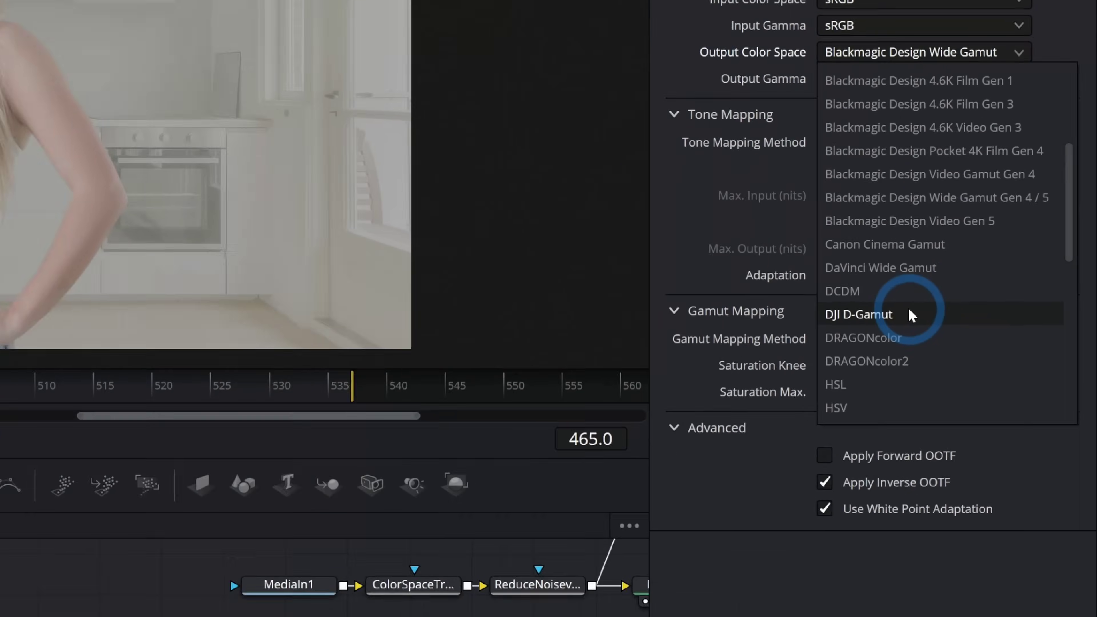
pyautogui.click(993, 268)
pyautogui.click(877, 184)
pyautogui.scroll(-5, 893, 304)
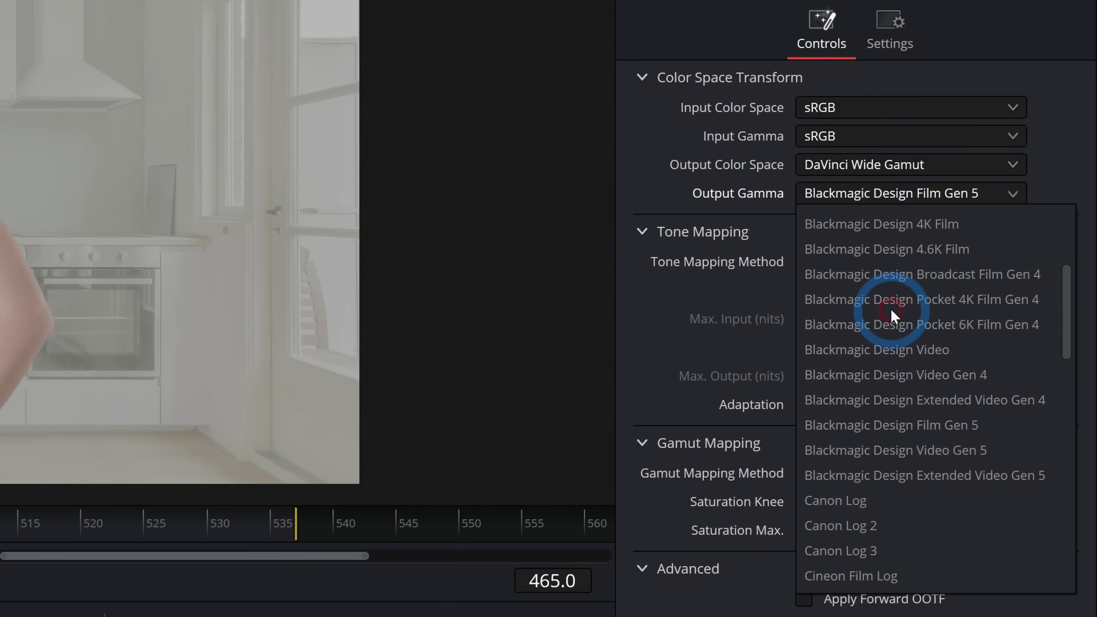
pyautogui.click(864, 575)
# Step: Set the background transform's Tone Mapping Method and Gamut Mapping Method to None
pyautogui.click(872, 262)
pyautogui.click(872, 285)
pyautogui.click(868, 472)
pyautogui.click(869, 501)
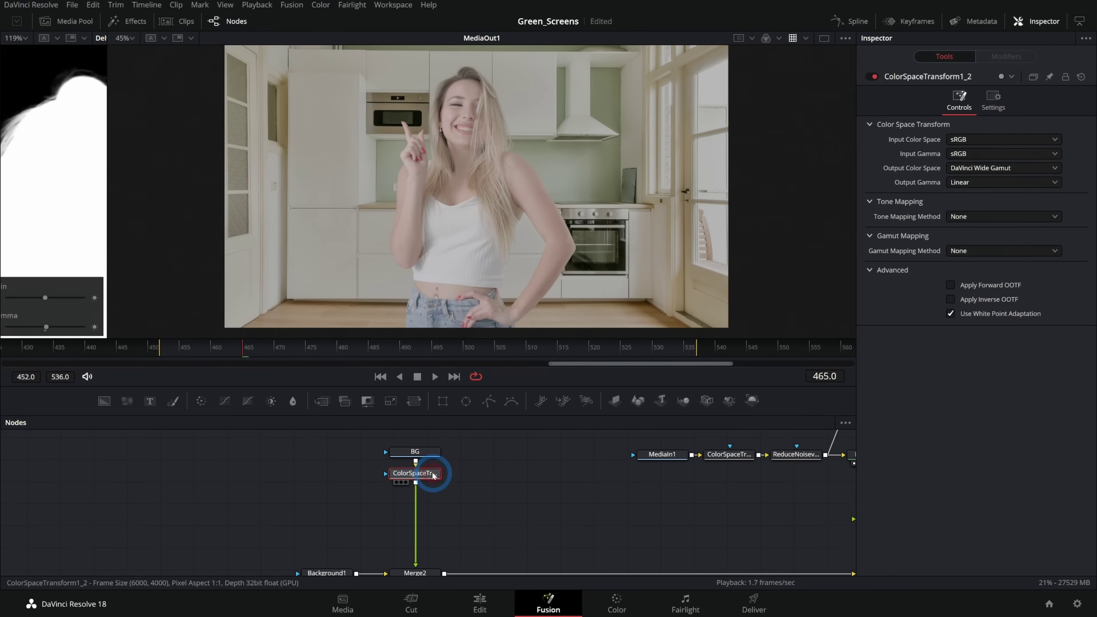
# Step: Add a Color Corrector after the background's Color Space Transform and go to frame 482
pyautogui.hotkey('shift', 'space')
pyautogui.write('color spacc')
pyautogui.press('Return')
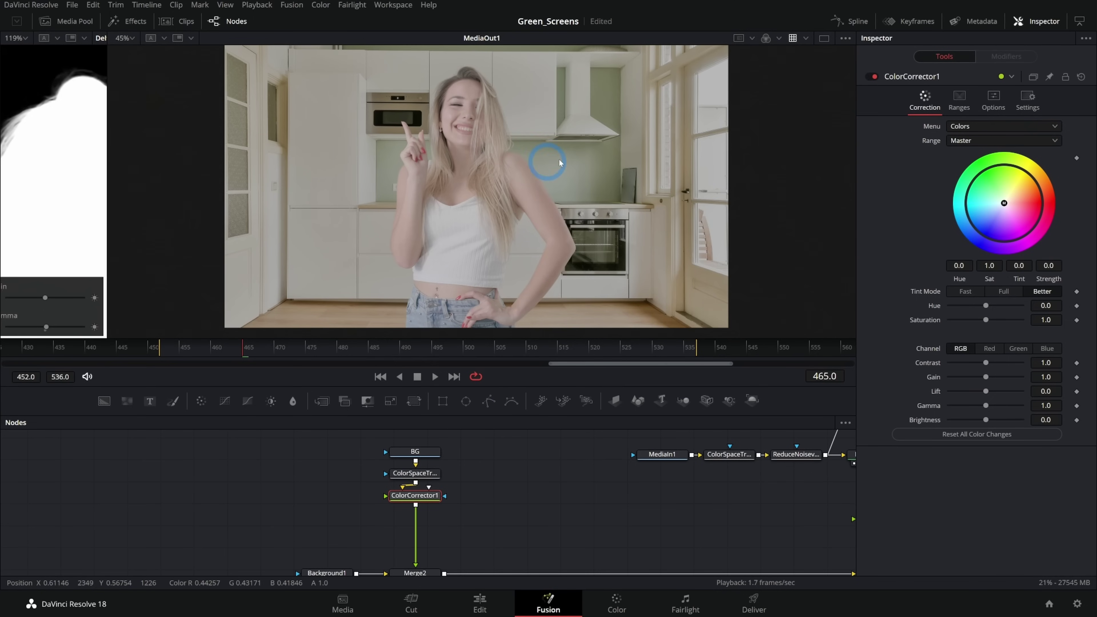
pyautogui.scroll(2, 559, 162)
pyautogui.click(349, 347)
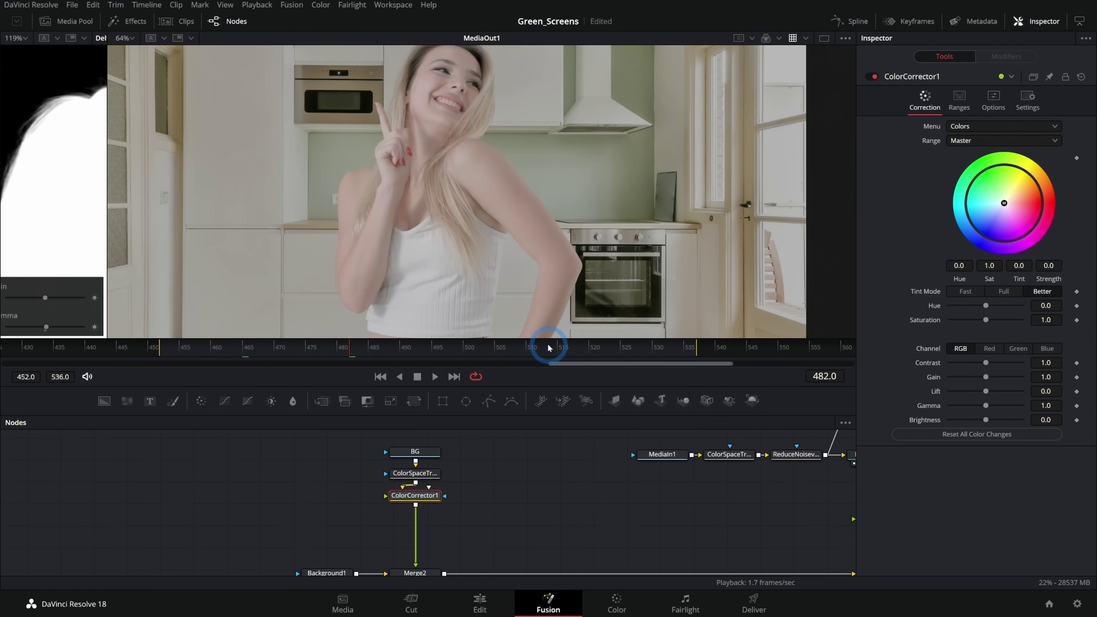
# Step: Match the kitchen's blacks to the woman's darkest areas by setting the background Color Corrector's Lift to 0.003, and compare with the correction off and on
pyautogui.moveTo(619, 187); pyautogui.dragTo(626, 260)
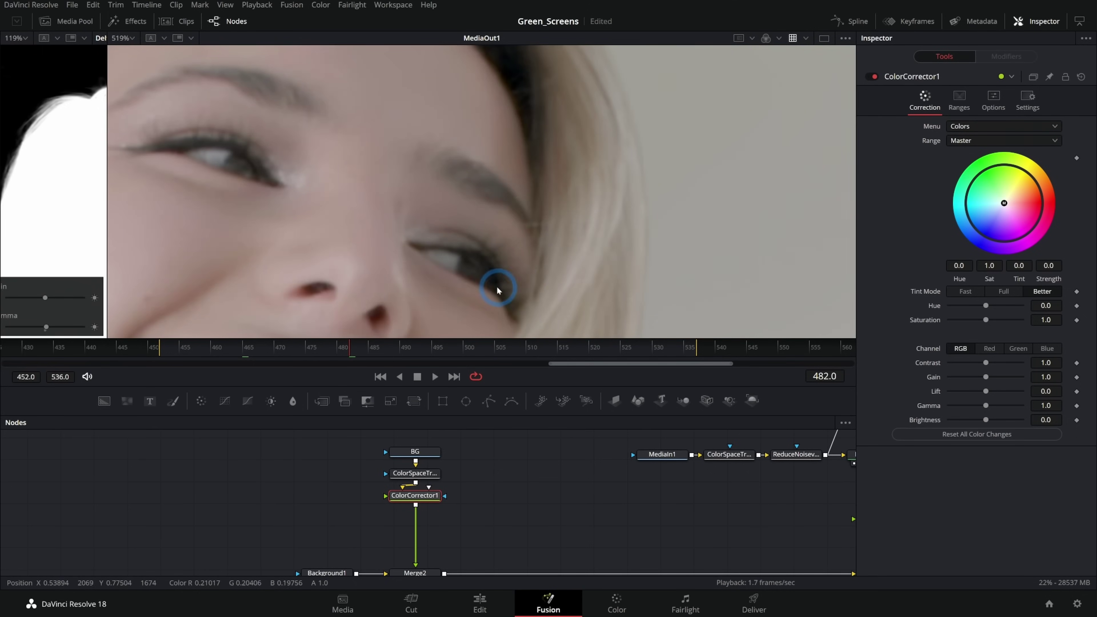
pyautogui.scroll(3, 503, 276)
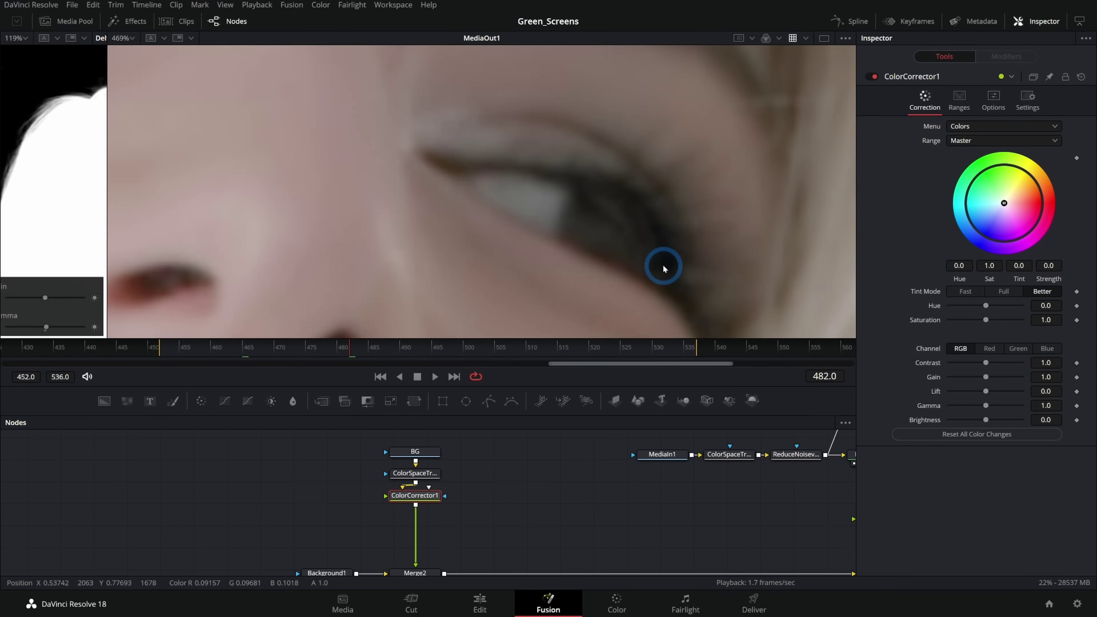
pyautogui.scroll(-5, 663, 267)
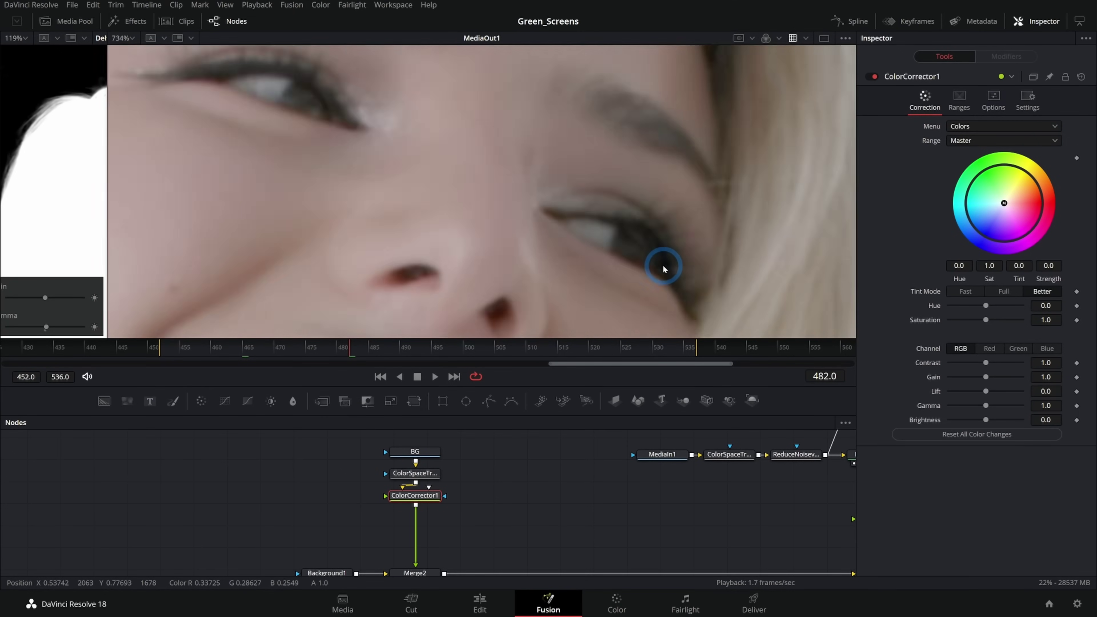
pyautogui.scroll(-2, 436, 230)
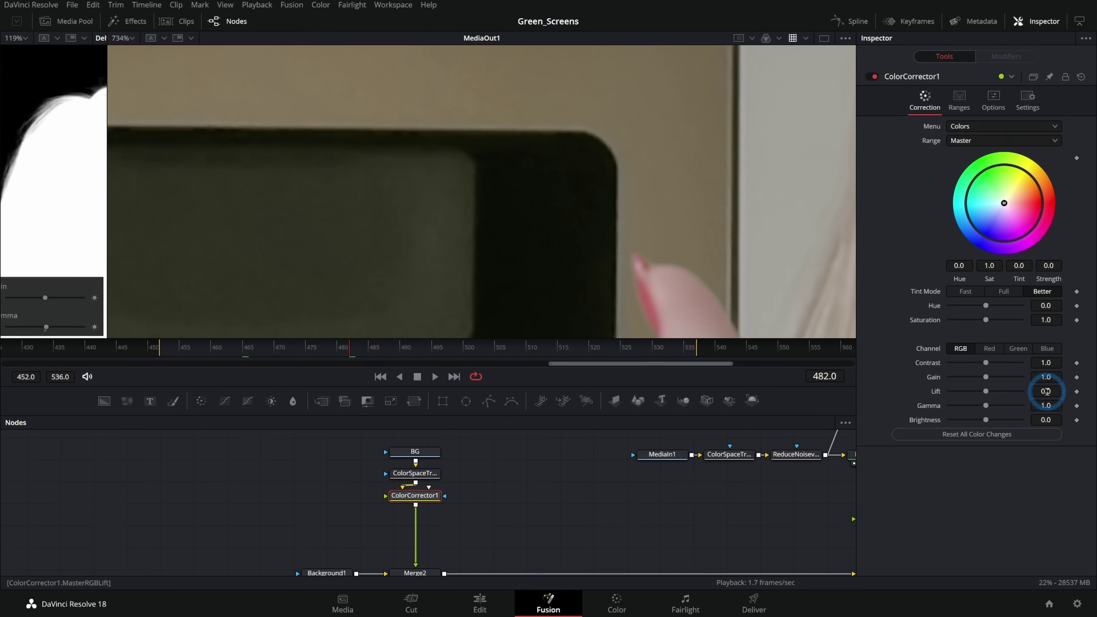
pyautogui.moveTo(1040, 396); pyautogui.dragTo(1047, 396)
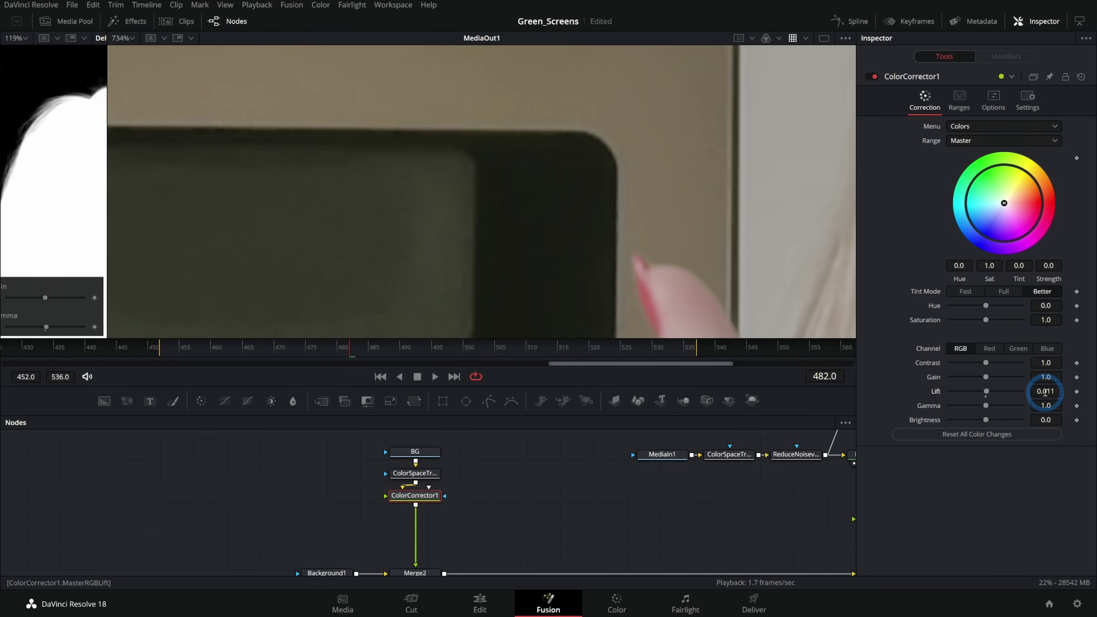
pyautogui.moveTo(1046, 391); pyautogui.dragTo(1042, 391)
pyautogui.scroll(-10, 567, 242)
pyautogui.click(871, 76)
pyautogui.click(869, 77)
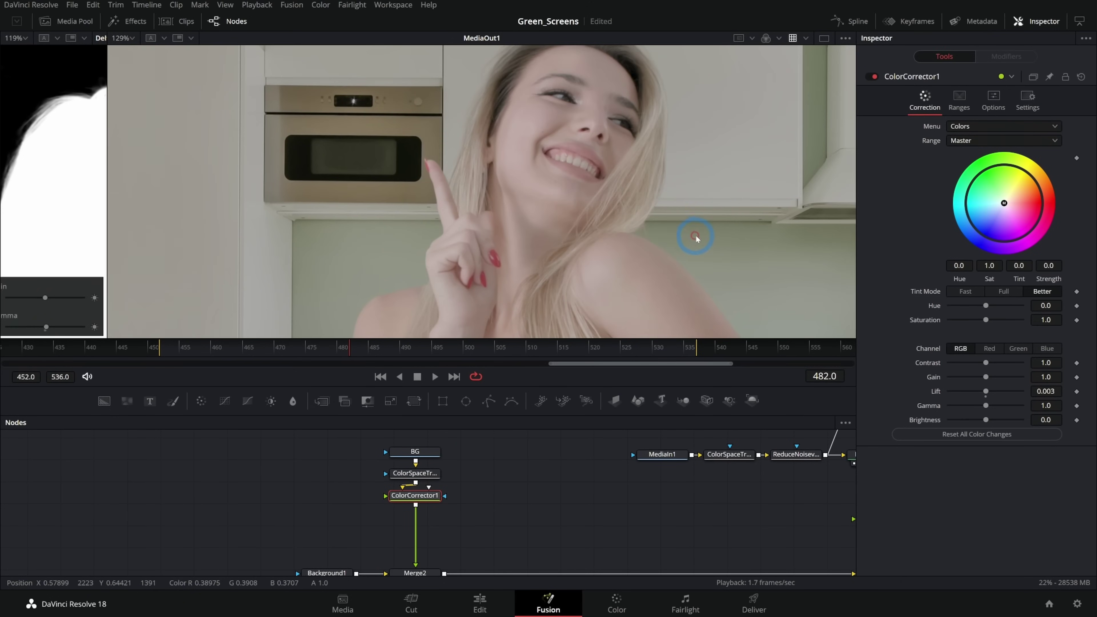
# Step: Compare the woman's white top with the kitchen's bright windows and set the background Color Corrector's Gain to 1.7
pyautogui.scroll(-5, 539, 245)
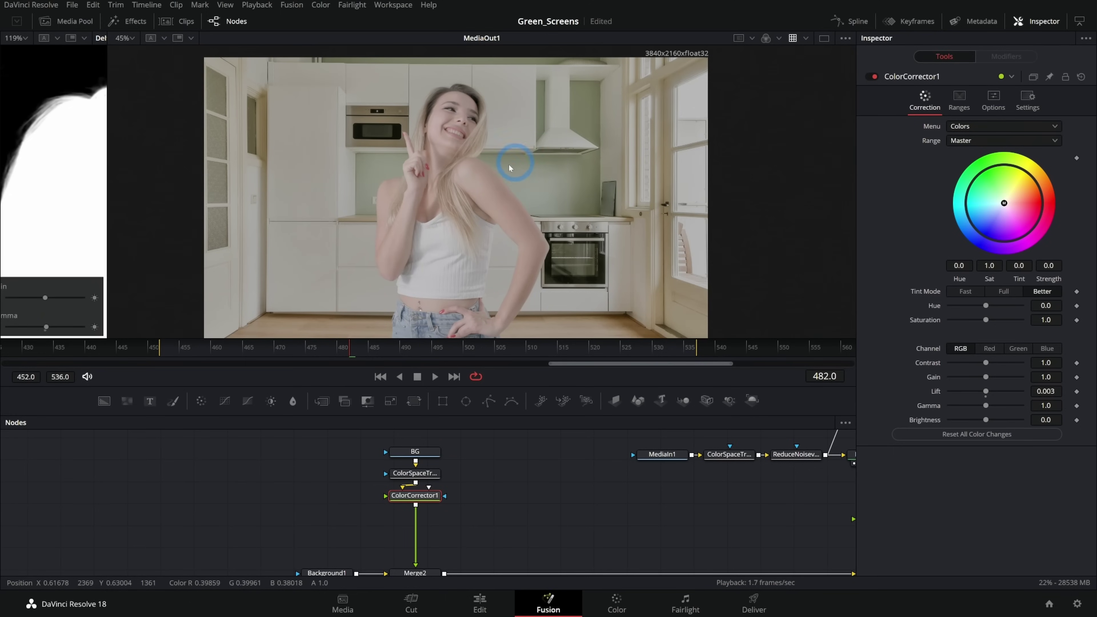
pyautogui.scroll(5, 477, 269)
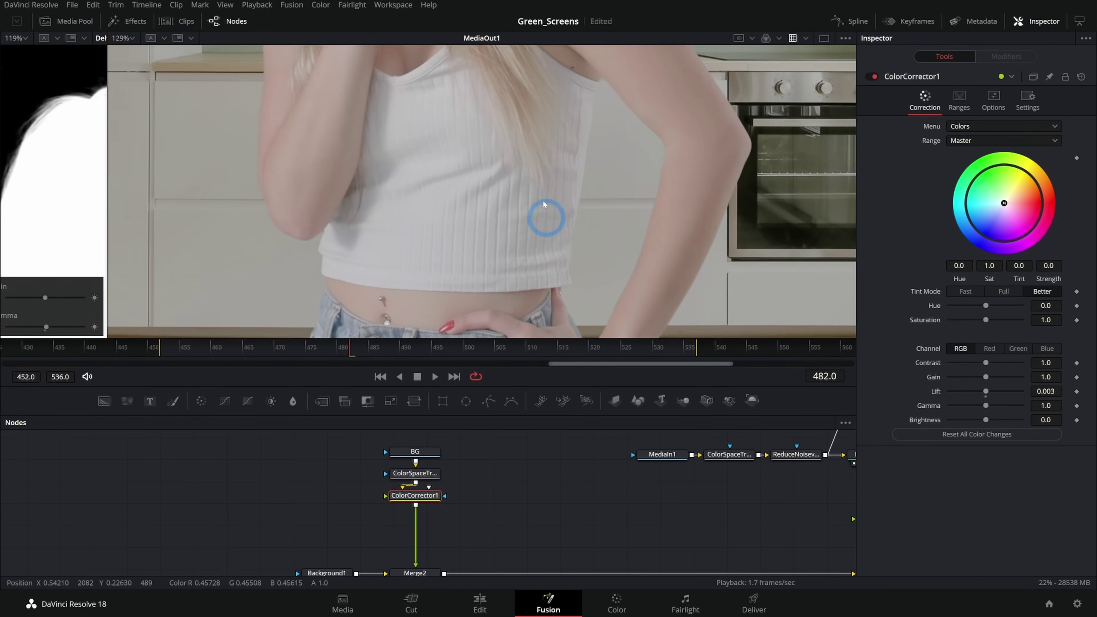
pyautogui.scroll(7, 546, 229)
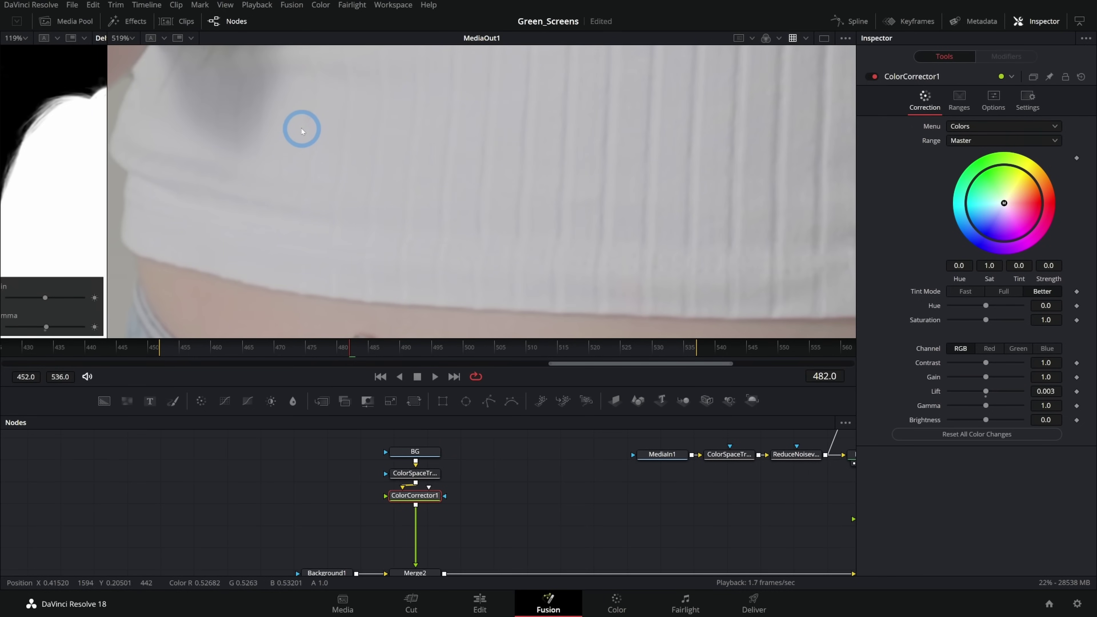
pyautogui.moveTo(621, 130); pyautogui.dragTo(518, 154)
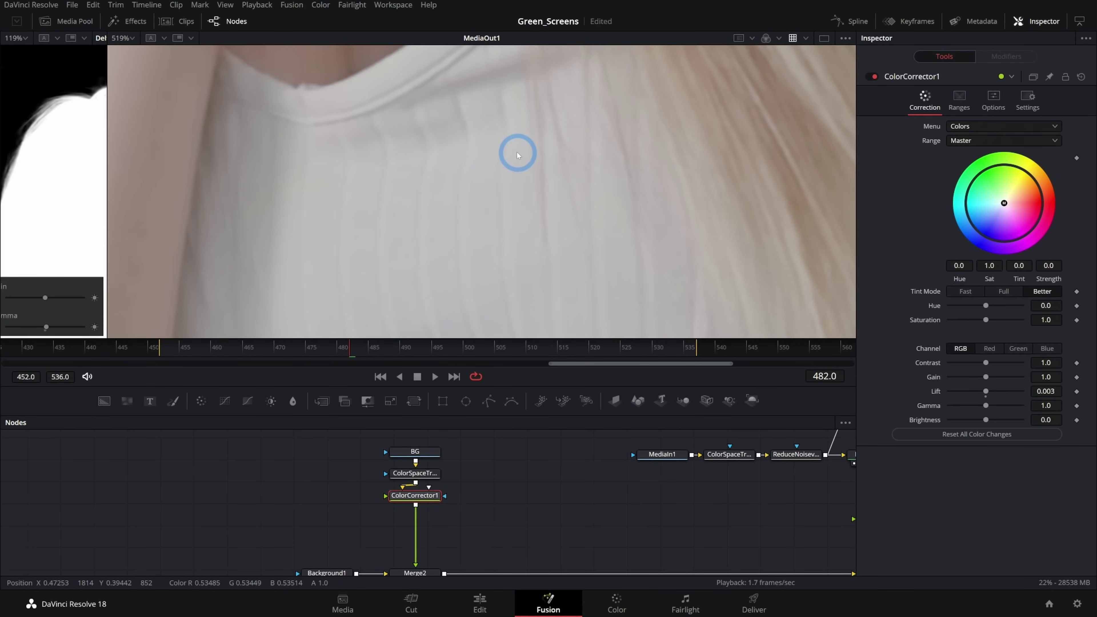
pyautogui.scroll(-8, 517, 155)
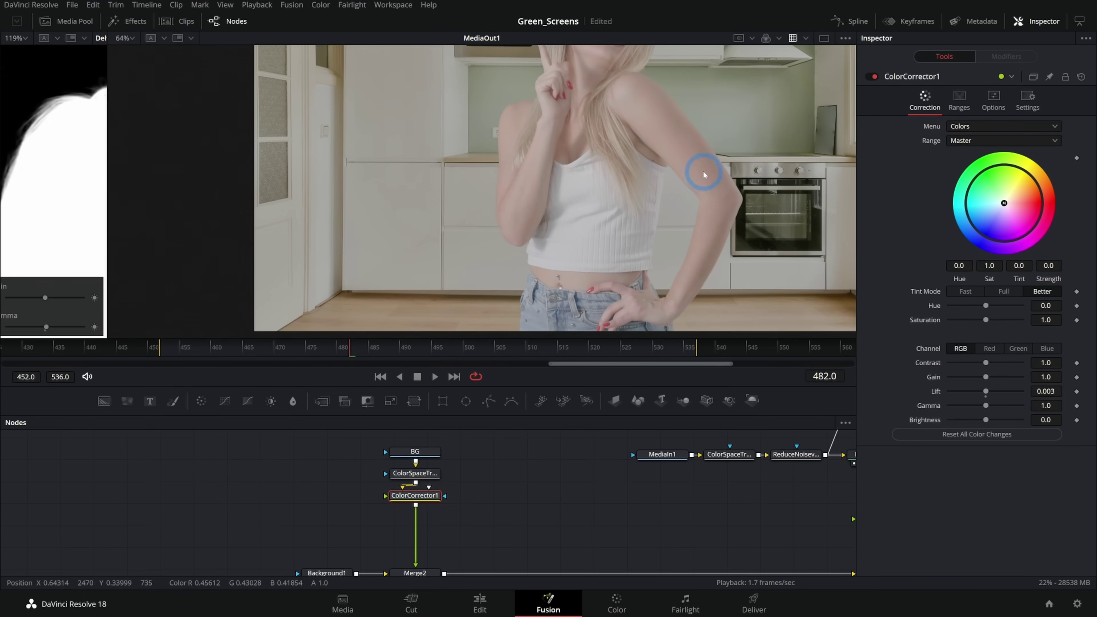
pyautogui.moveTo(705, 174); pyautogui.dragTo(518, 247)
pyautogui.moveTo(669, 177); pyautogui.dragTo(558, 223)
pyautogui.scroll(4, 638, 157)
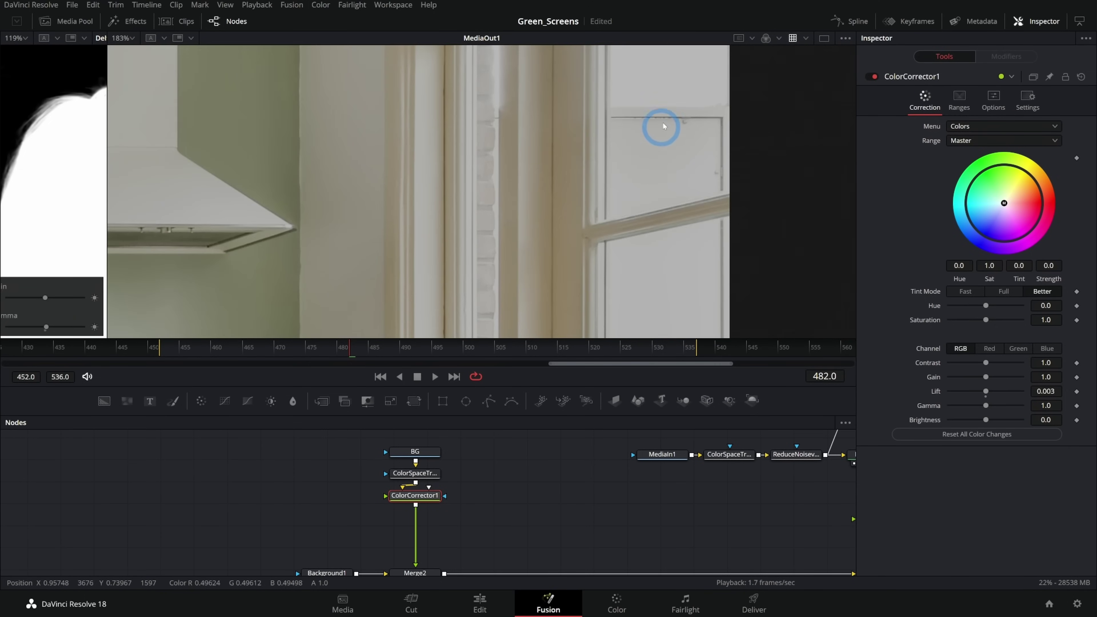
pyautogui.moveTo(665, 118); pyautogui.dragTo(539, 256)
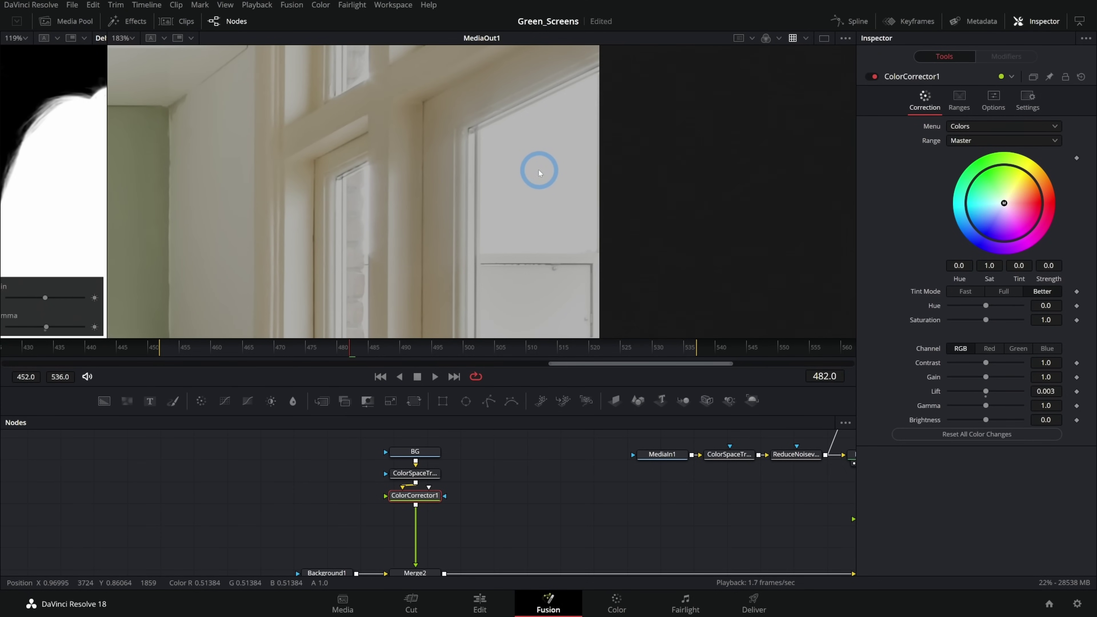
pyautogui.moveTo(992, 379); pyautogui.dragTo(992, 382)
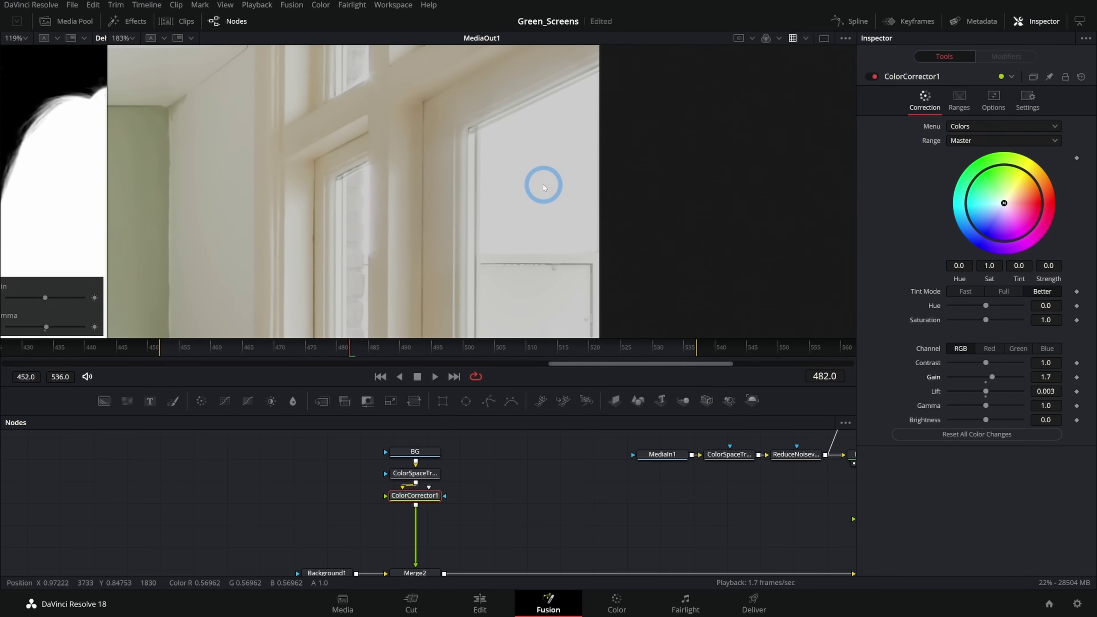
# Step: Shift the kitchen's master color slightly toward cyan-blue, with a Tint of about 0.564 and a Strength of 0.0541
pyautogui.scroll(-5, 547, 195)
pyautogui.moveTo(524, 245); pyautogui.dragTo(703, 149)
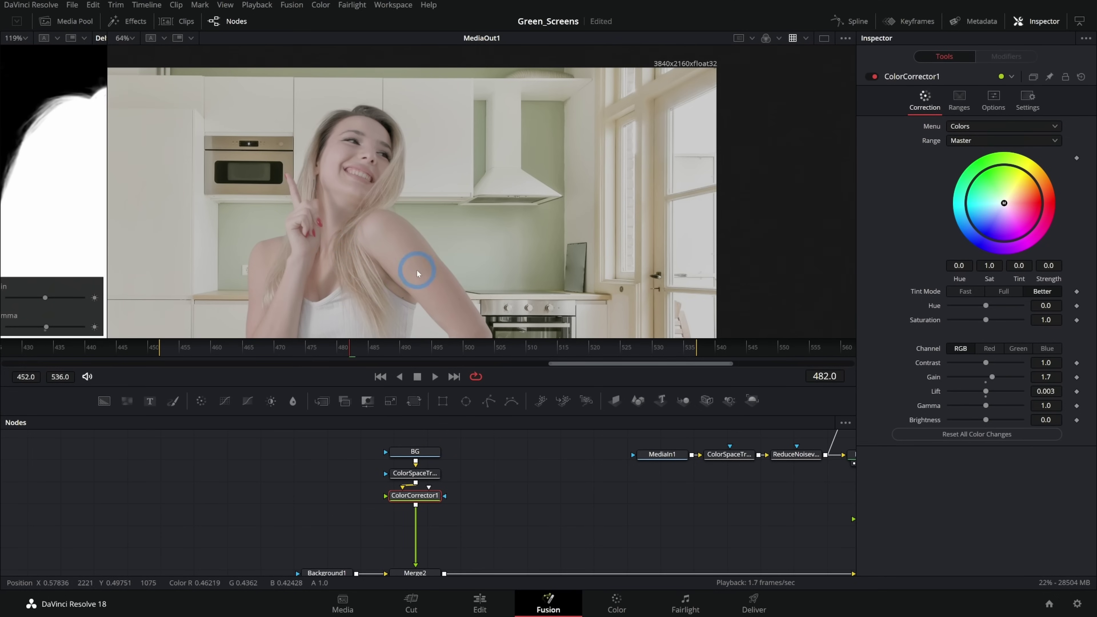
pyautogui.scroll(-3, 475, 242)
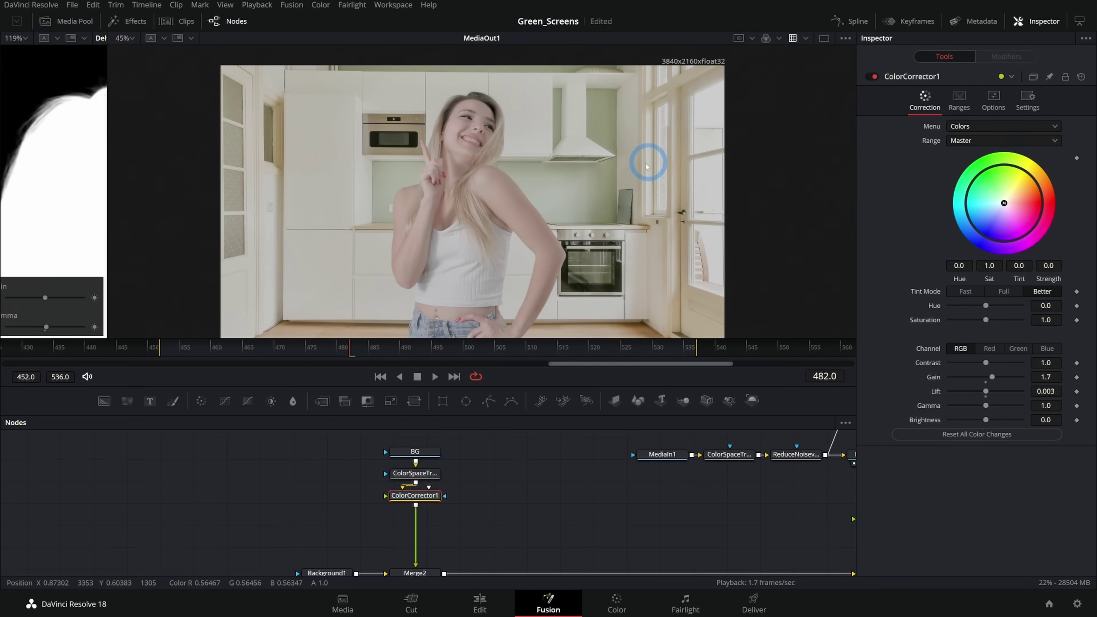
pyautogui.moveTo(605, 161); pyautogui.dragTo(624, 142)
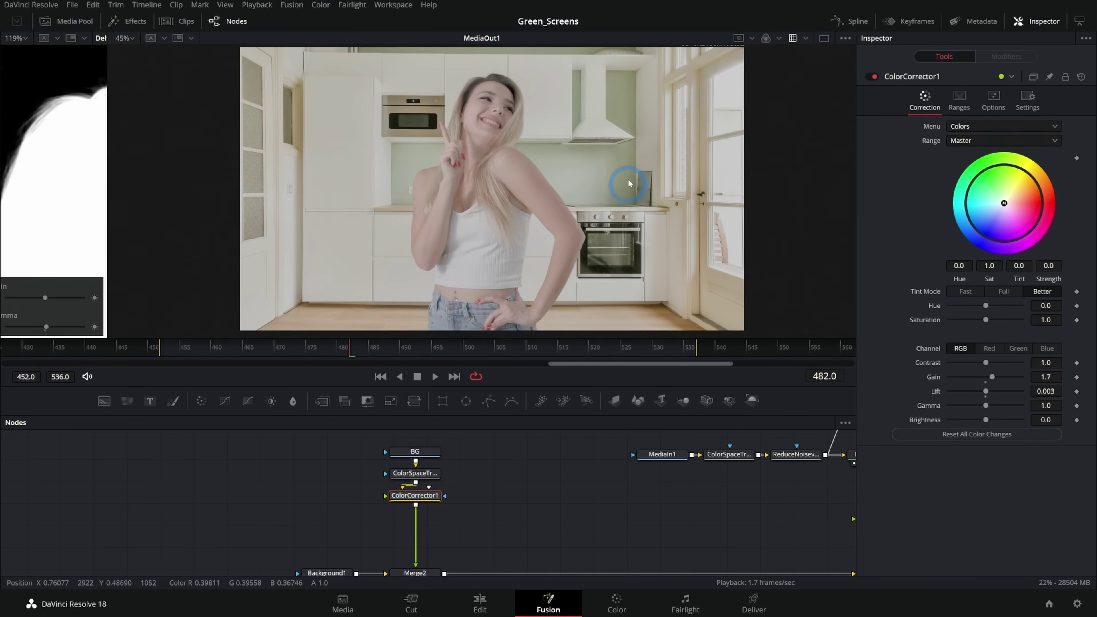
pyautogui.scroll(3, 625, 144)
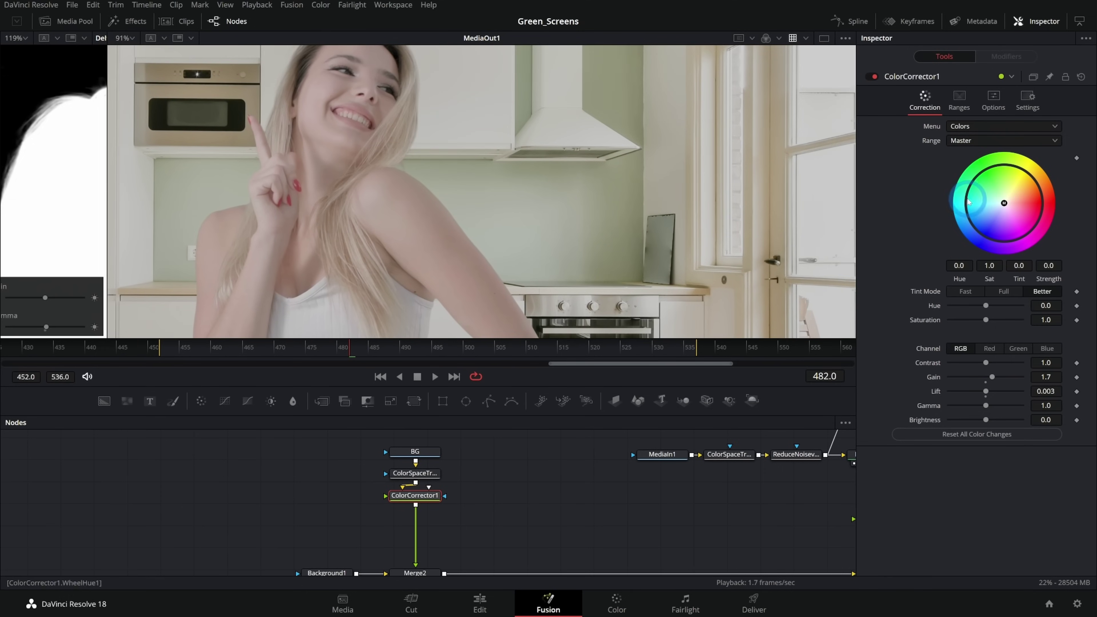
pyautogui.click(1002, 203)
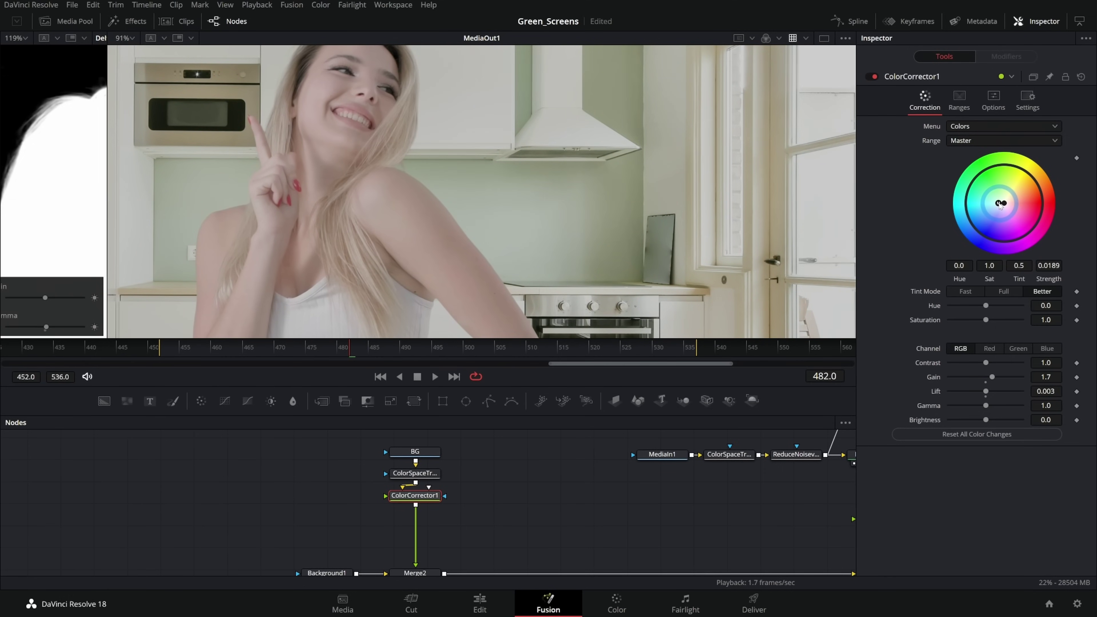
pyautogui.moveTo(602, 152); pyautogui.dragTo(528, 144)
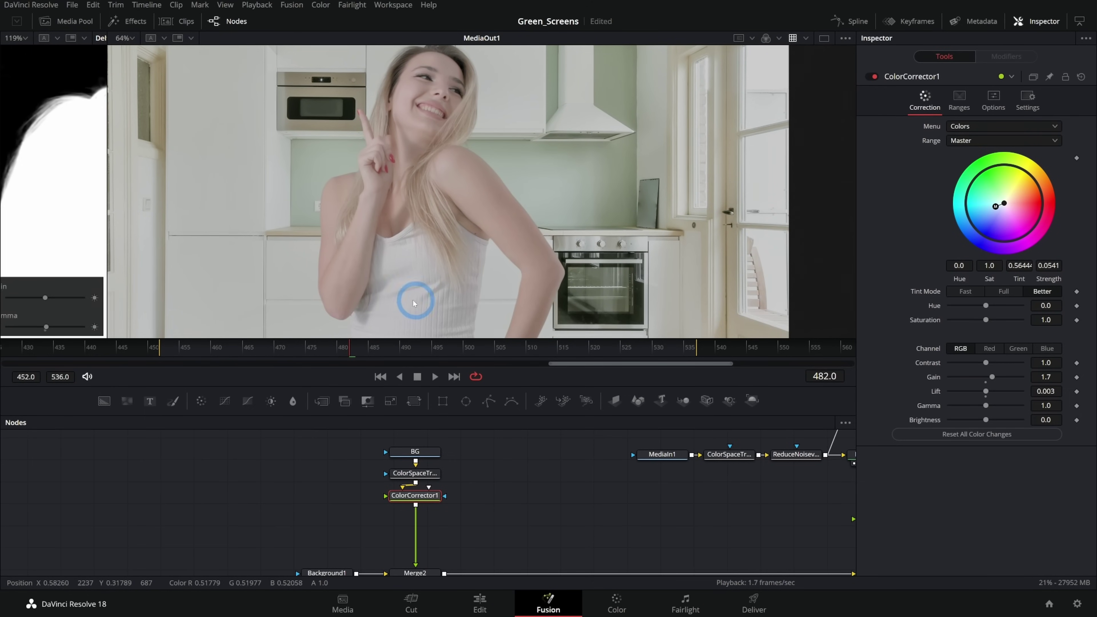
# Step: Examine how the cooled kitchen's walls, cabinets and windows match the woman's skin and white top
pyautogui.scroll(1, 406, 294)
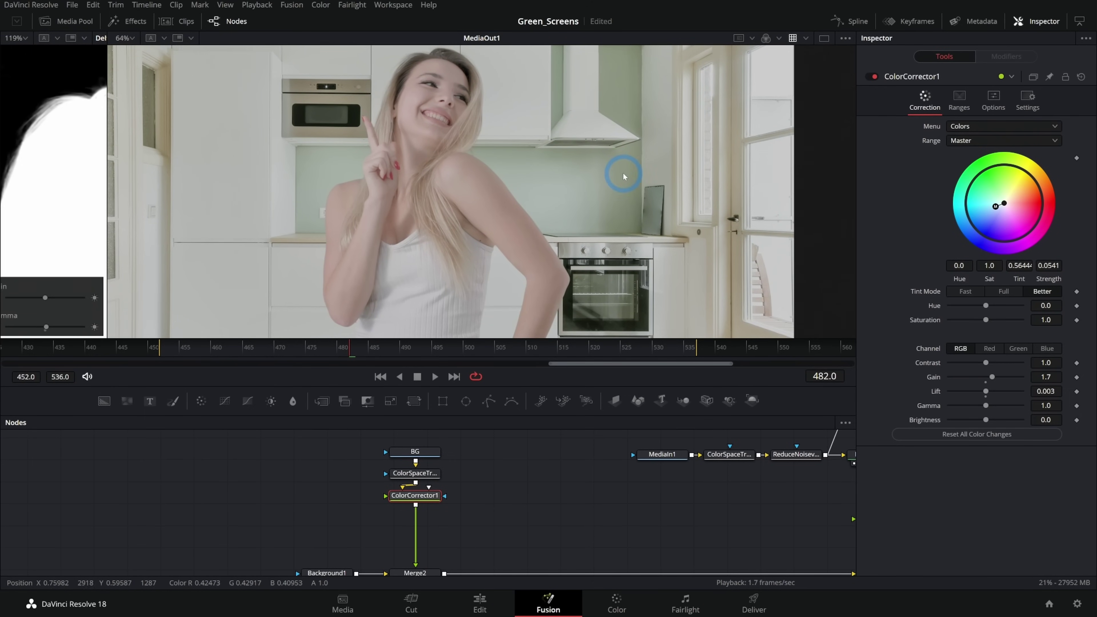
pyautogui.scroll(-2, 624, 176)
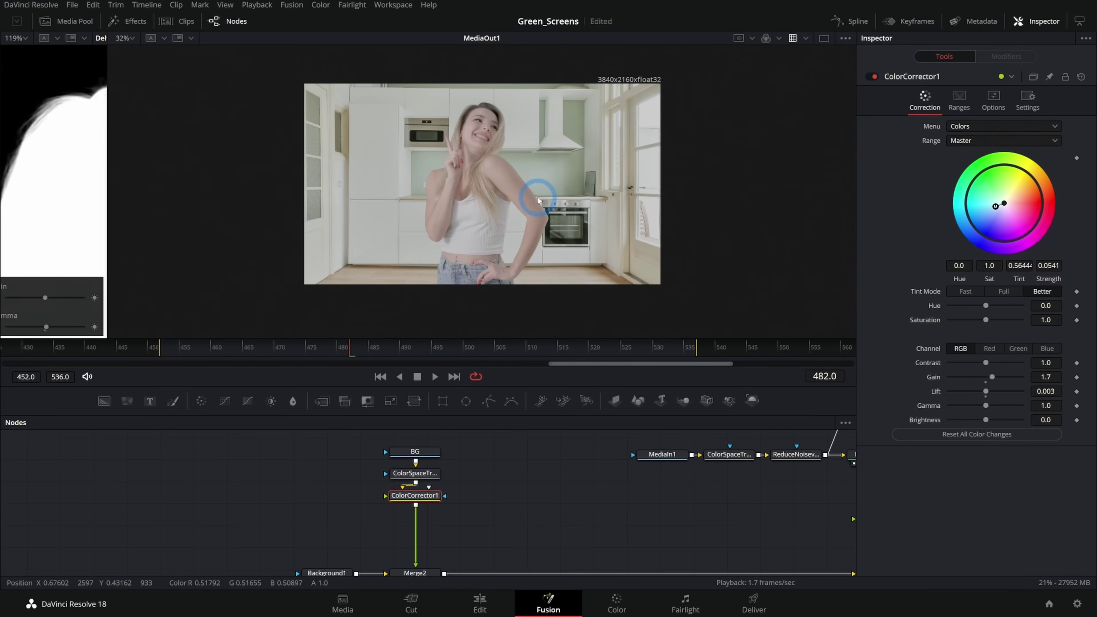
pyautogui.scroll(2, 493, 192)
pyautogui.moveTo(607, 163); pyautogui.dragTo(595, 232)
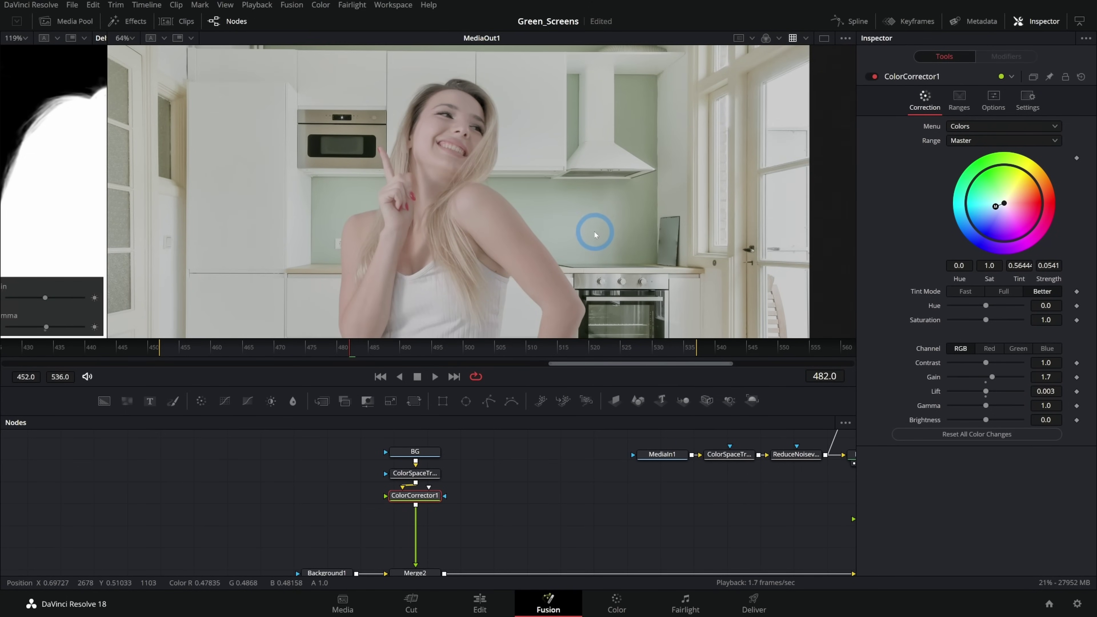
pyautogui.scroll(1, 480, 216)
pyautogui.scroll(1, 466, 203)
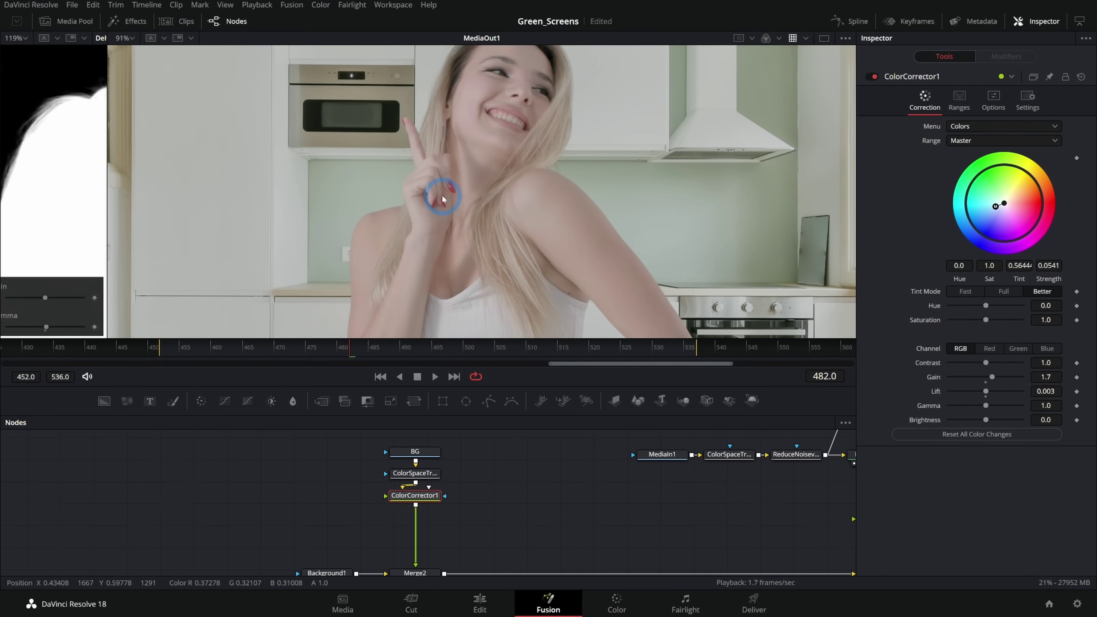
pyautogui.moveTo(622, 238); pyautogui.dragTo(433, 242)
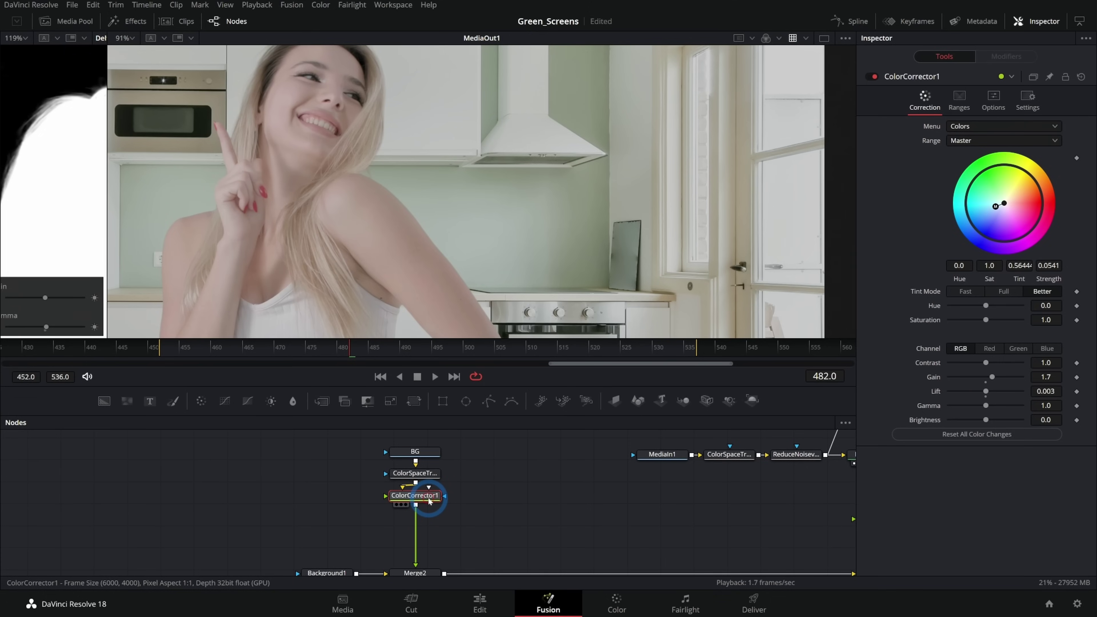
# Step: Add a Transform after the background's Color Corrector and flip the kitchen horizontally
pyautogui.hotkey('shift', 'space')
pyautogui.write('cc')
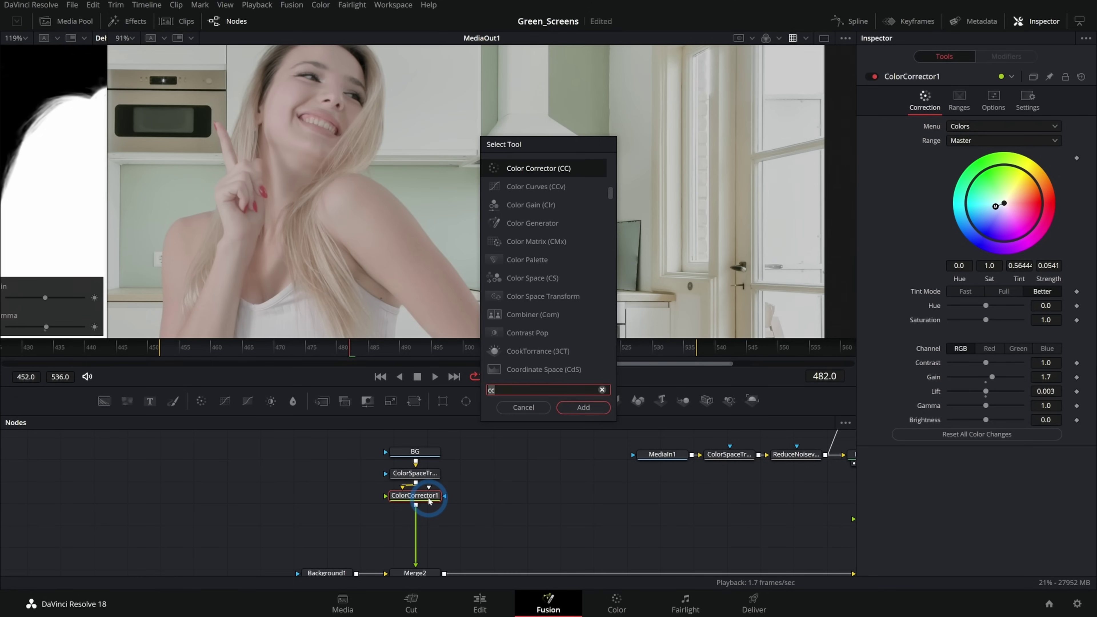
pyautogui.press('BackSpace')
pyautogui.press('BackSpace')
pyautogui.write('xf')
pyautogui.press('Return')
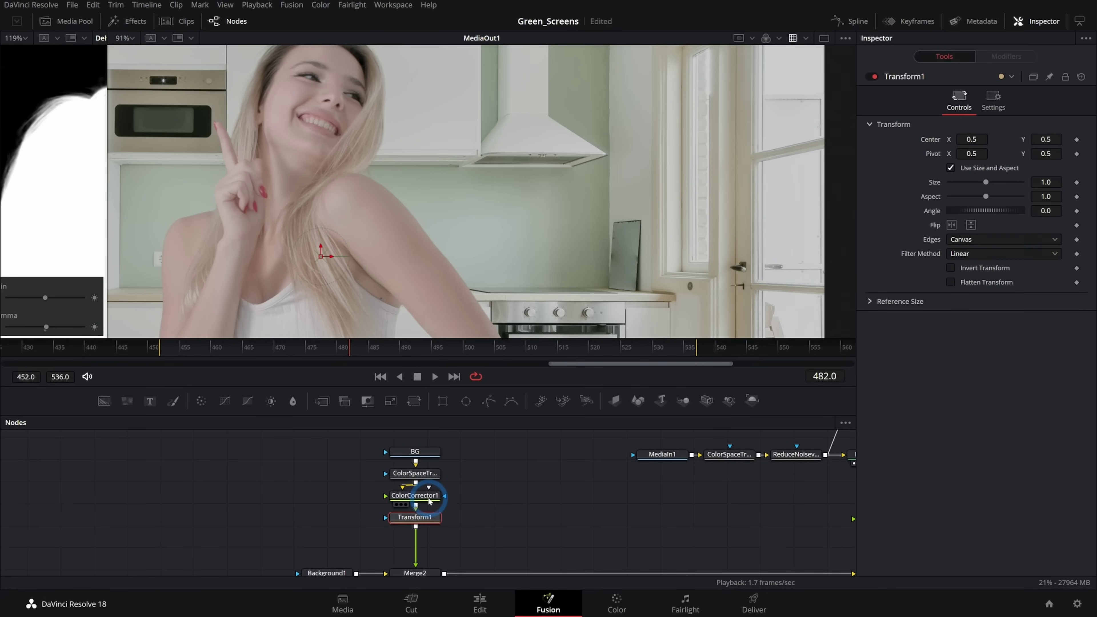
pyautogui.click(950, 227)
pyautogui.scroll(-3, 563, 170)
pyautogui.scroll(2, 361, 182)
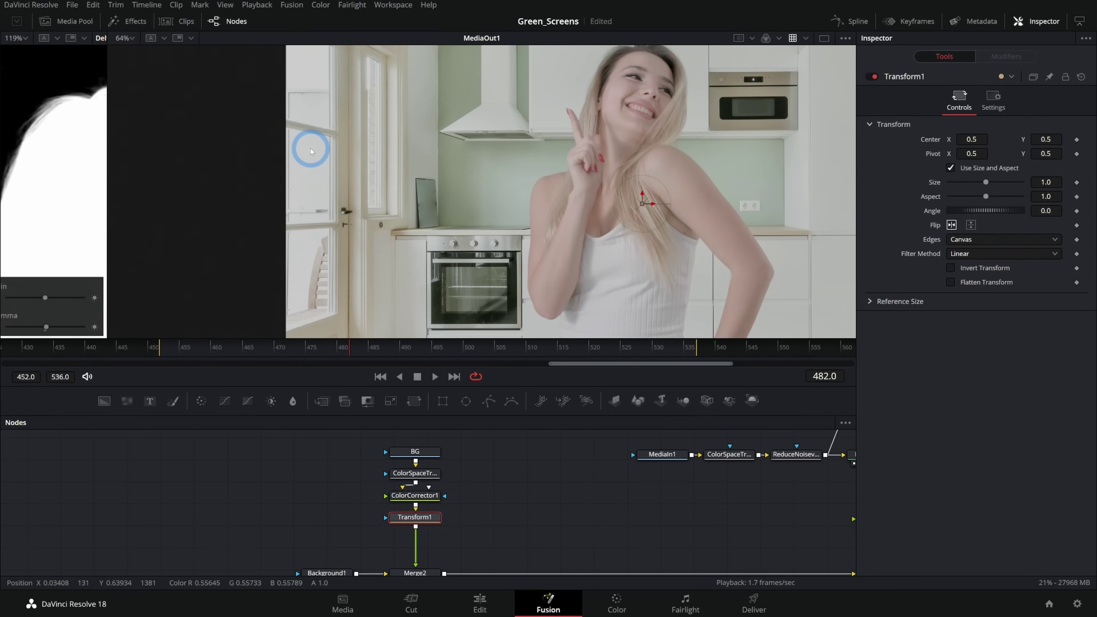
pyautogui.scroll(-2, 660, 255)
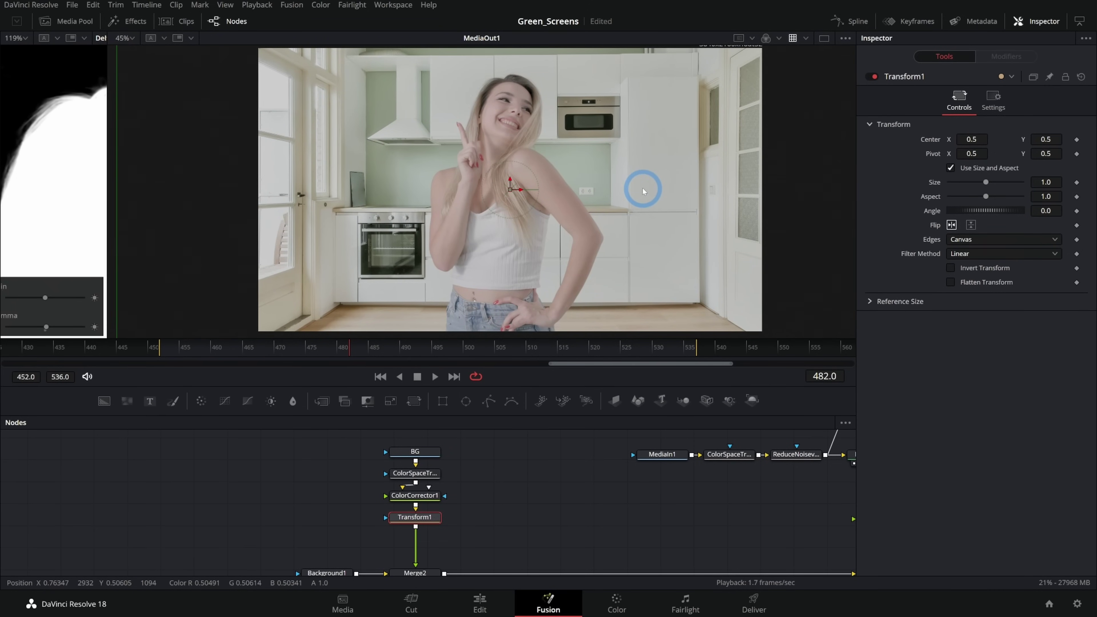
# Step: Compare the kitchen before and after by toggling the background's Color Corrector and Transform together
pyautogui.moveTo(487, 538); pyautogui.dragTo(413, 493)
pyautogui.hotkey('ctrl', 'p')
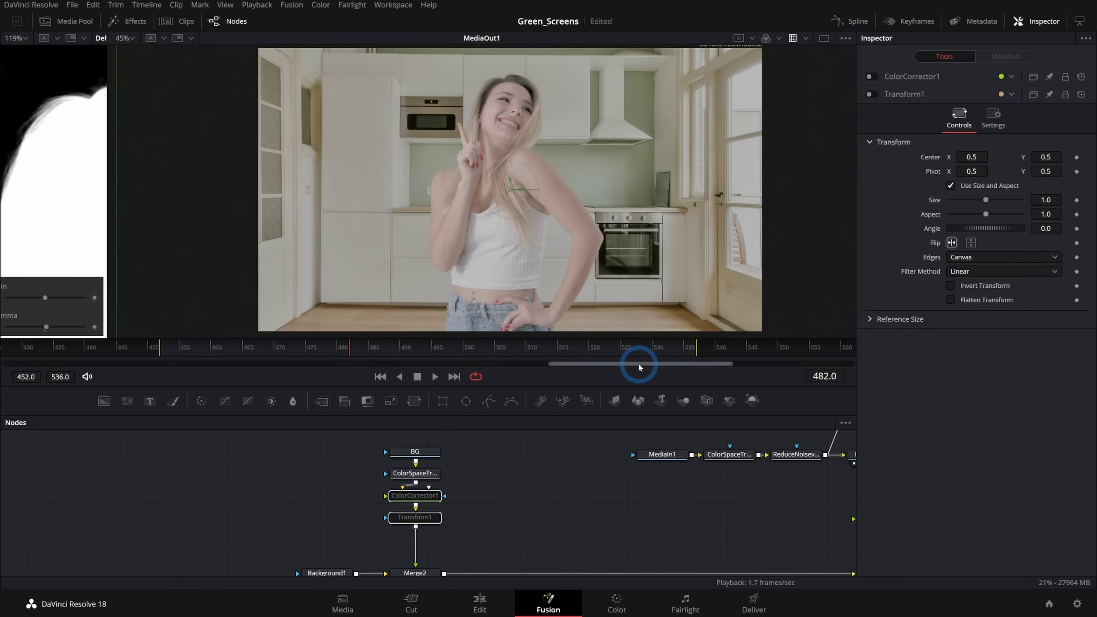
pyautogui.hotkey('ctrl', 'p')
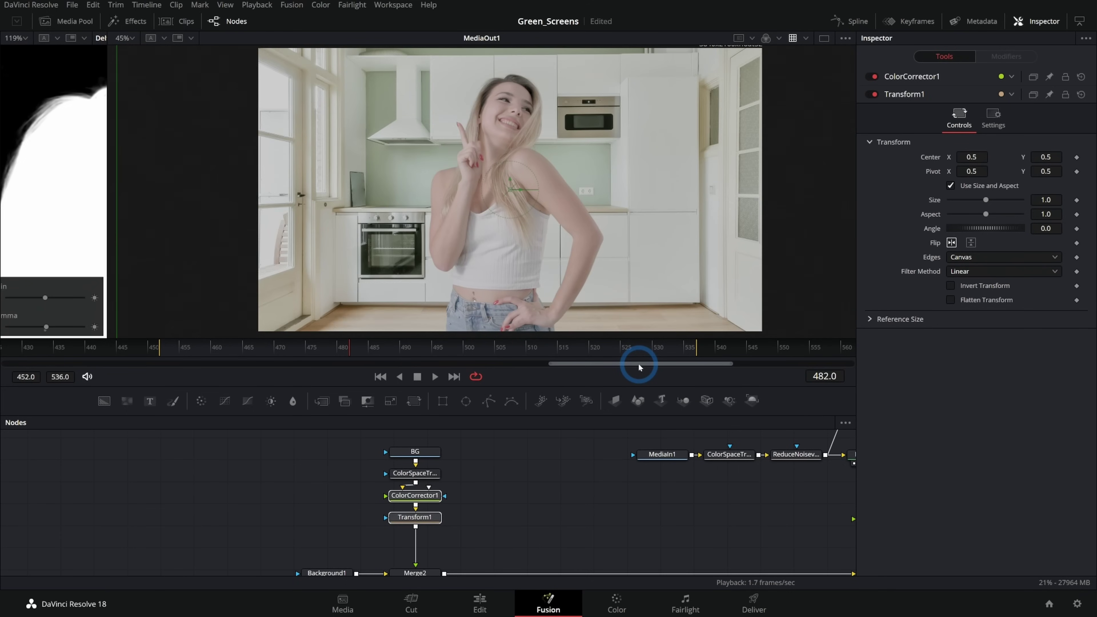
pyautogui.hotkey('ctrl', 'p')
pyautogui.hotkey('ctrl', 'p')
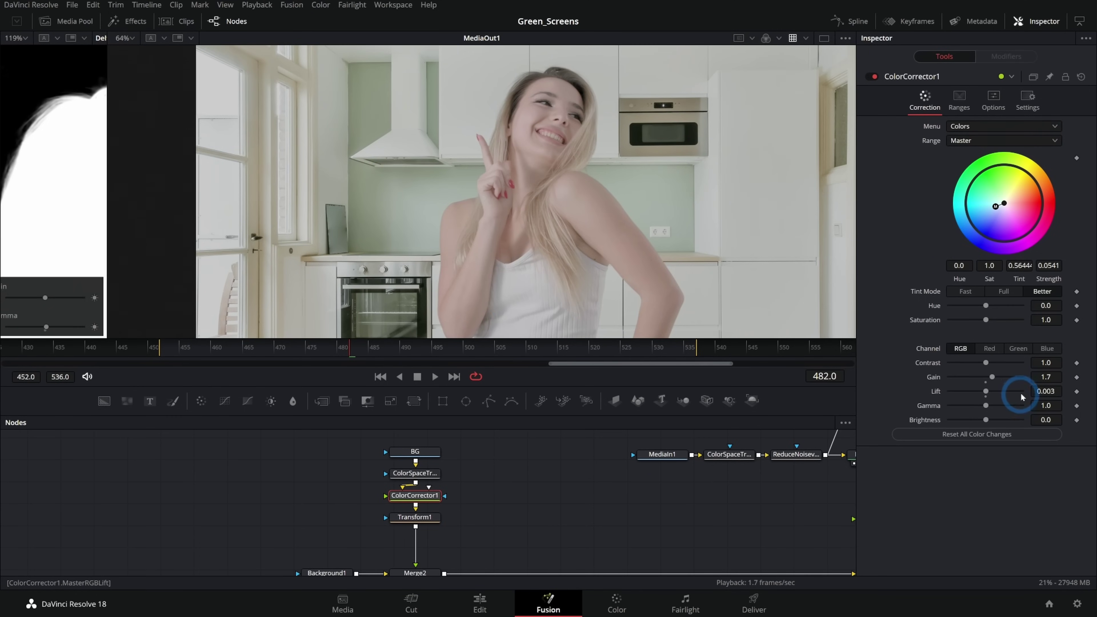
# Step: Raise the background Color Corrector's Lift to 0.024
pyautogui.moveTo(1045, 393); pyautogui.dragTo(1049, 394)
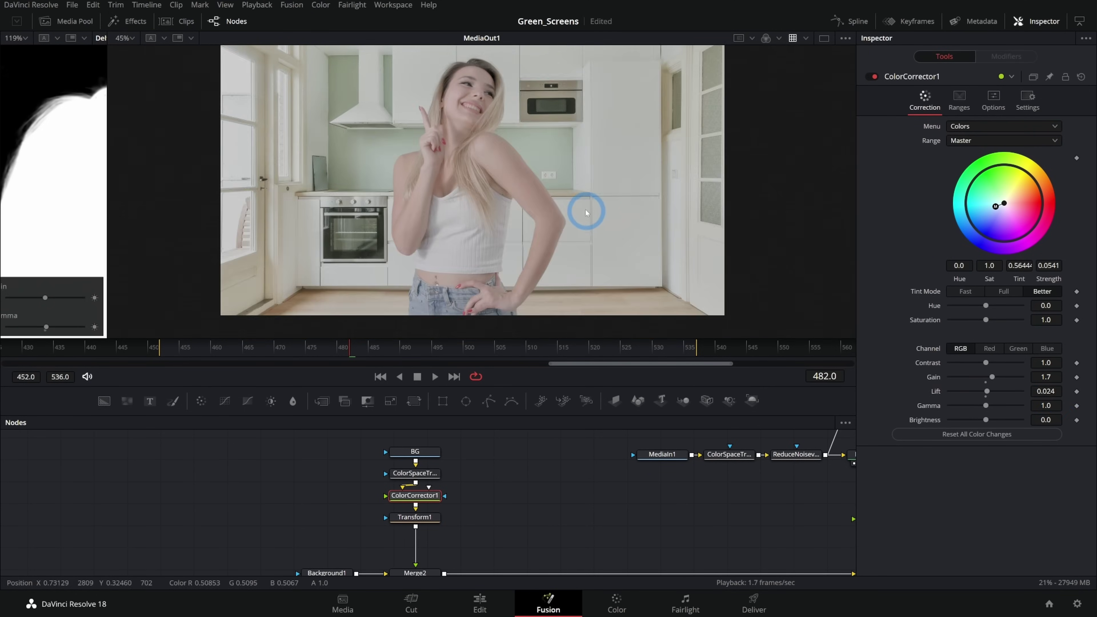
# Step: Examine the woman's skin, hair and white top against the kitchen, both close up and in the whole frame
pyautogui.moveTo(587, 211); pyautogui.dragTo(649, 211)
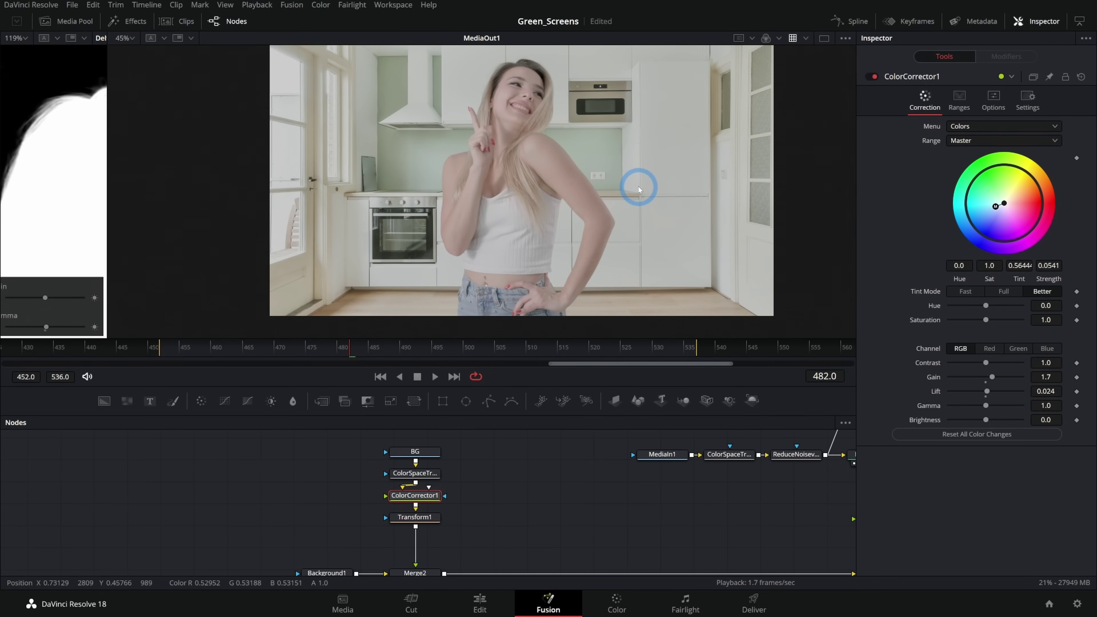
pyautogui.scroll(2, 638, 188)
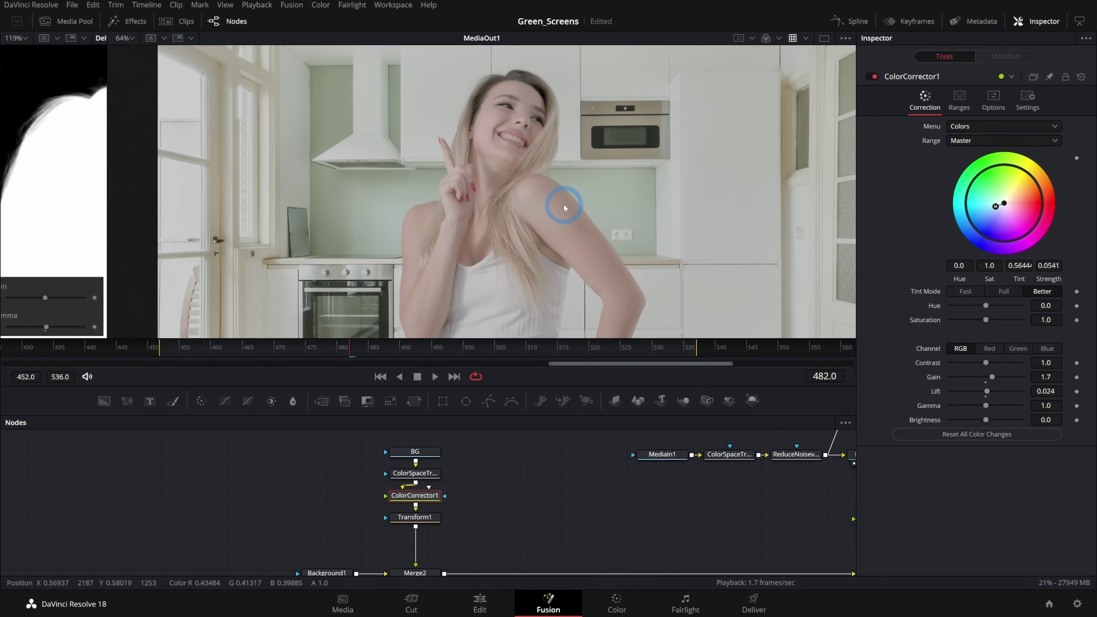
pyautogui.moveTo(563, 207); pyautogui.dragTo(563, 186)
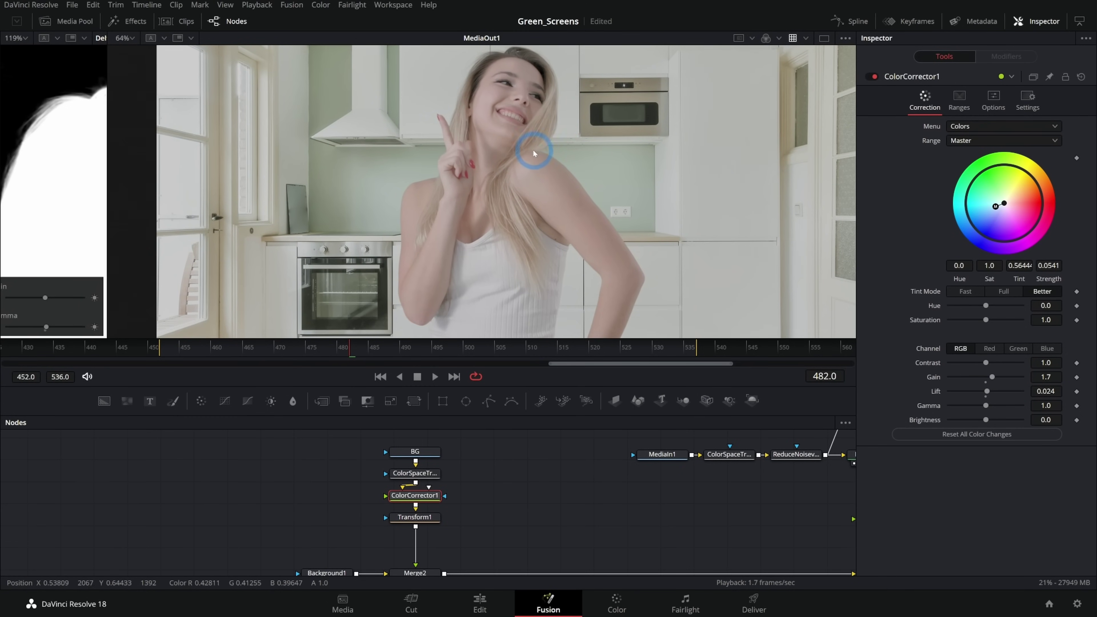
pyautogui.scroll(-2, 578, 199)
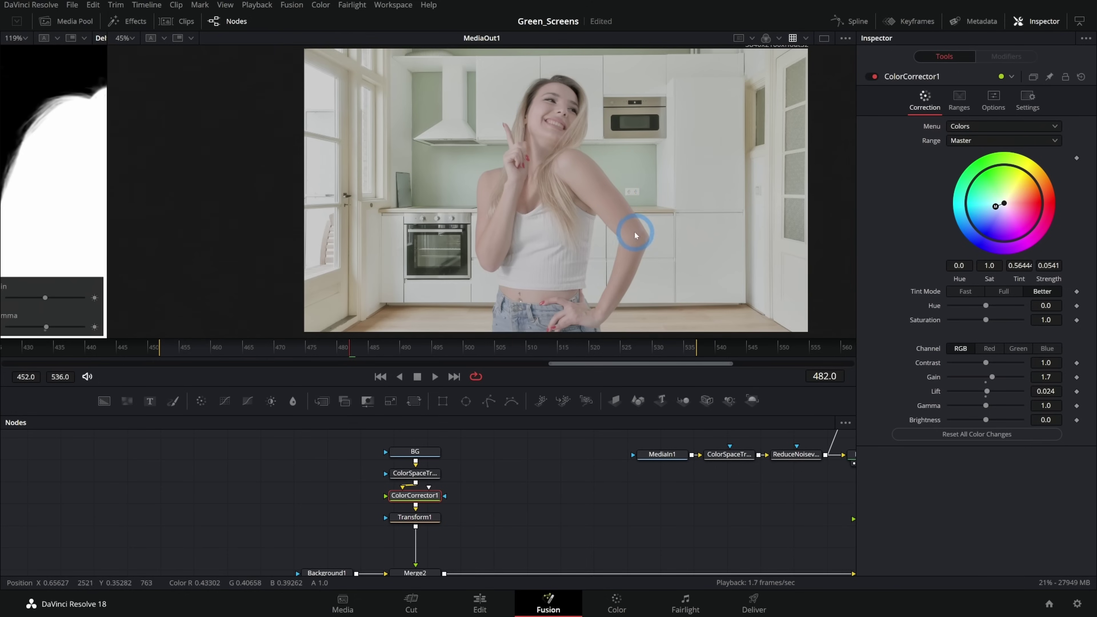
pyautogui.moveTo(634, 231); pyautogui.dragTo(607, 202)
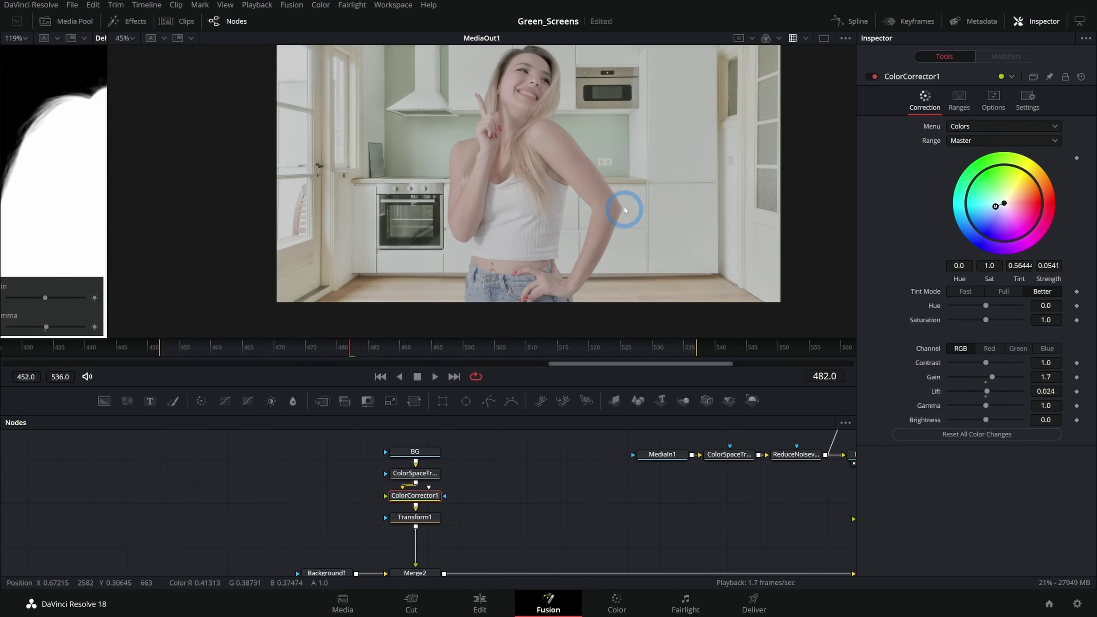
pyautogui.moveTo(605, 206); pyautogui.dragTo(587, 220)
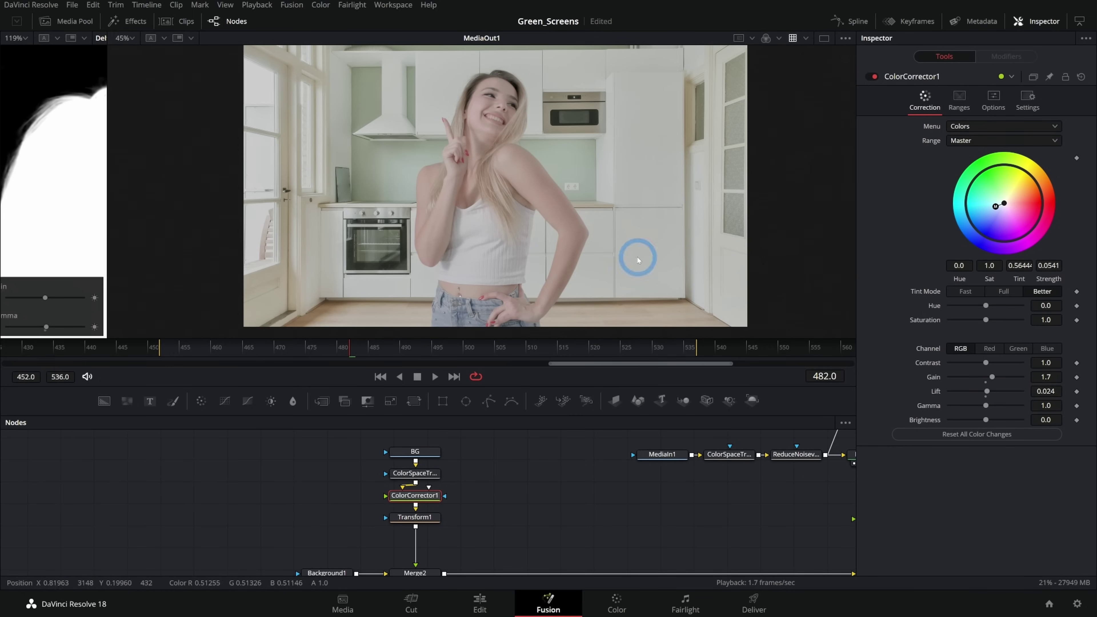
# Step: Shift the flipped kitchen with Transform1 to a center of about X 0.63, Y 0.42, and save the project
pyautogui.click(415, 517)
pyautogui.scroll(5, 601, 184)
pyautogui.scroll(2, 597, 190)
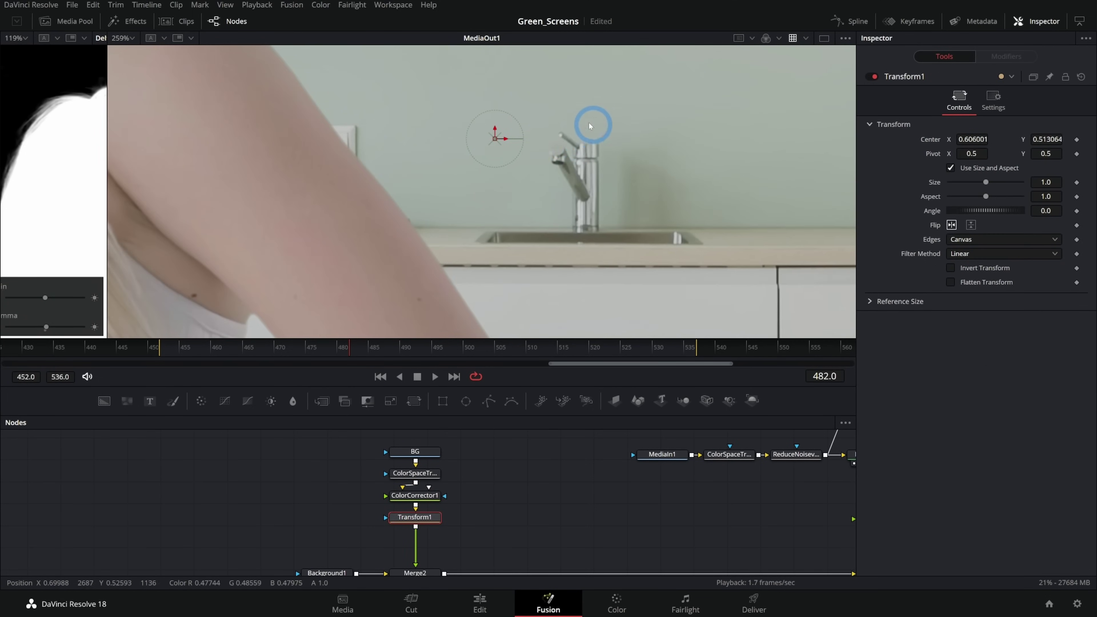
pyautogui.scroll(-4, 576, 143)
pyautogui.moveTo(558, 147); pyautogui.dragTo(569, 224)
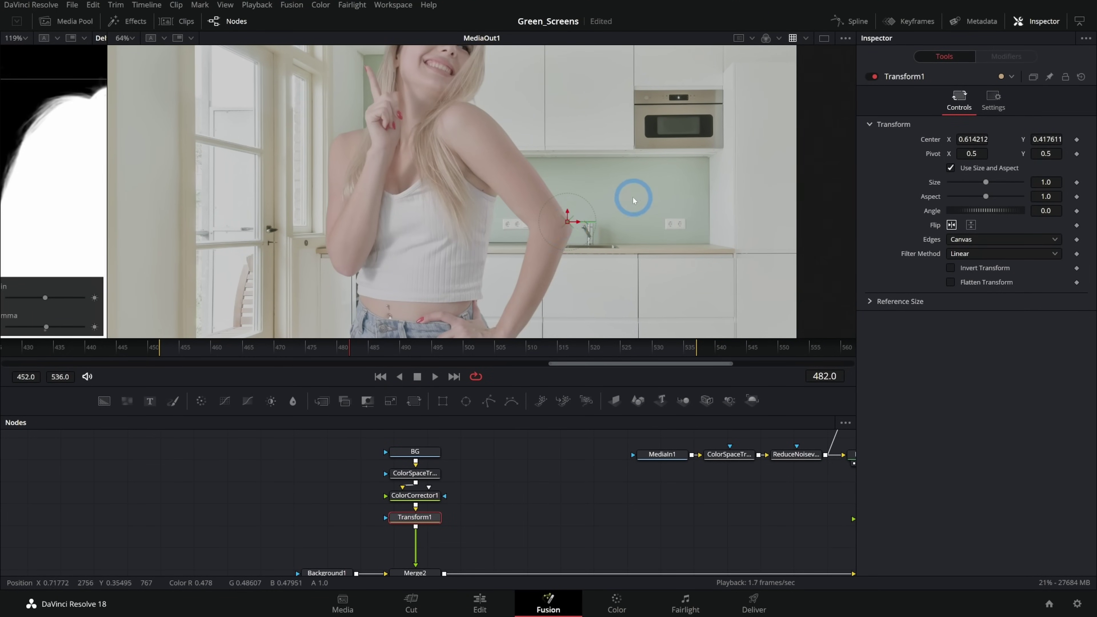
pyautogui.scroll(-2, 633, 201)
pyautogui.moveTo(636, 211); pyautogui.dragTo(590, 226)
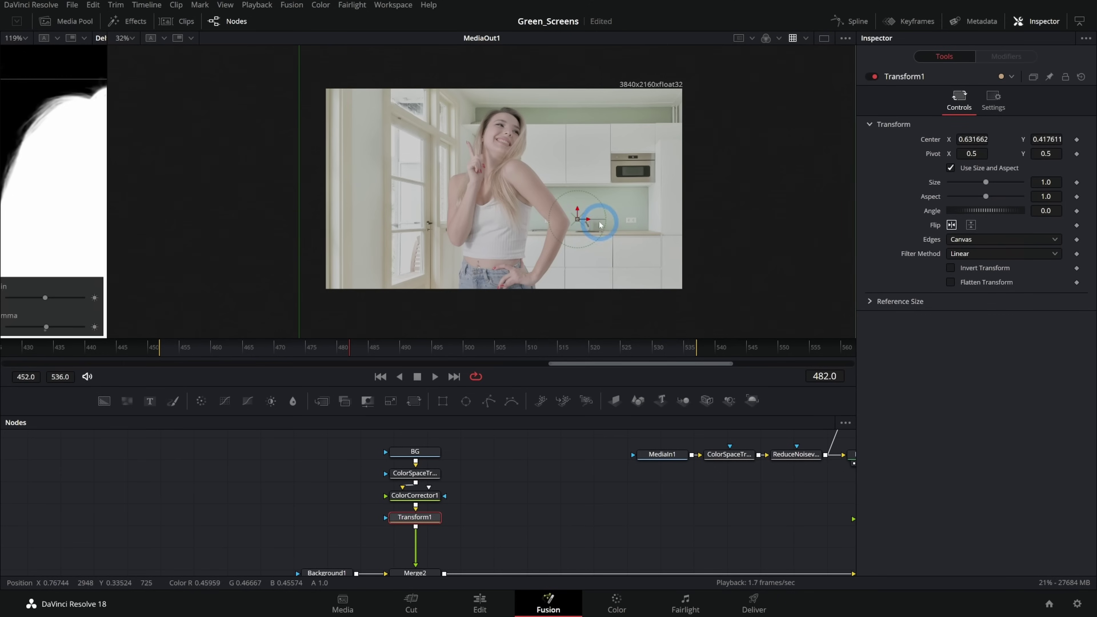
pyautogui.scroll(1, 613, 228)
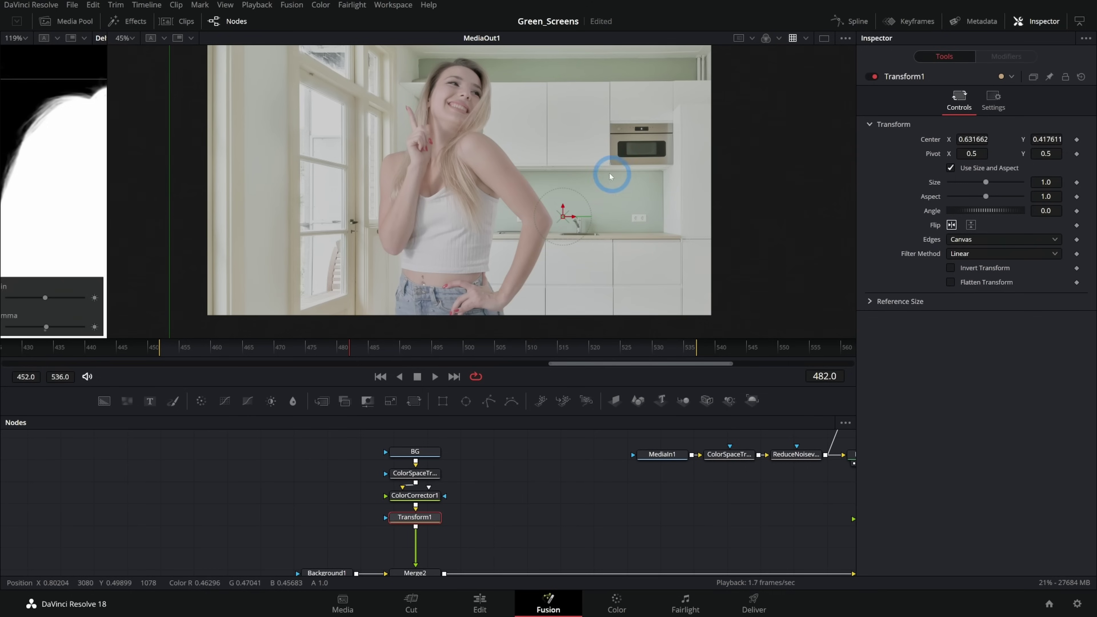
pyautogui.hotkey('ctrl', 's')
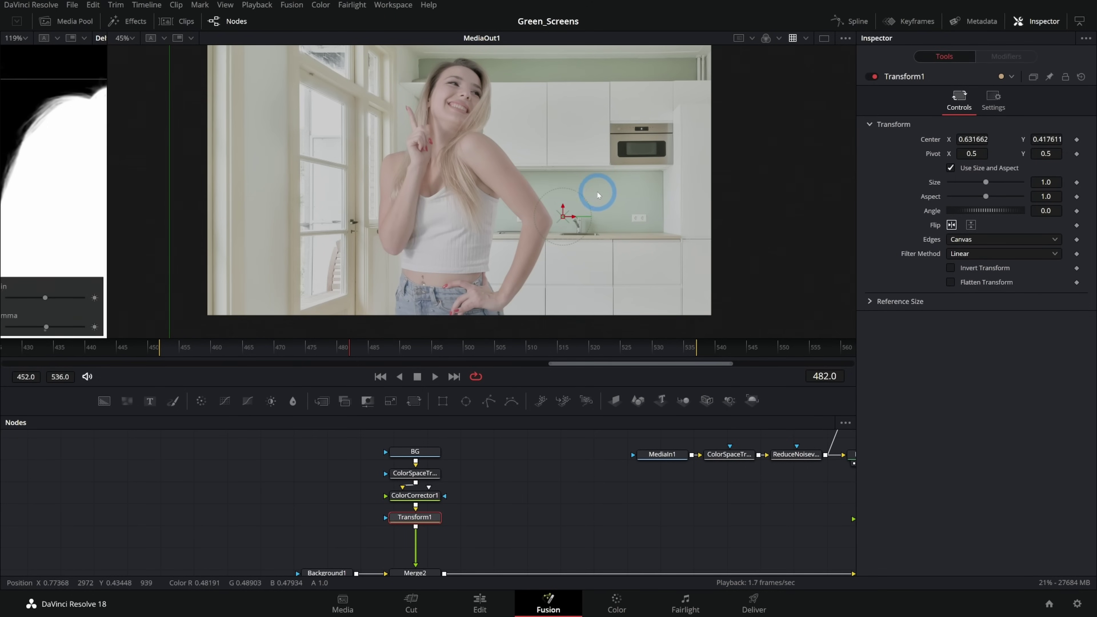
# Step: Show the original BG kitchen image in an enlarged first viewer beside the composite and bring the whole room into frame
pyautogui.moveTo(108, 203); pyautogui.dragTo(368, 204)
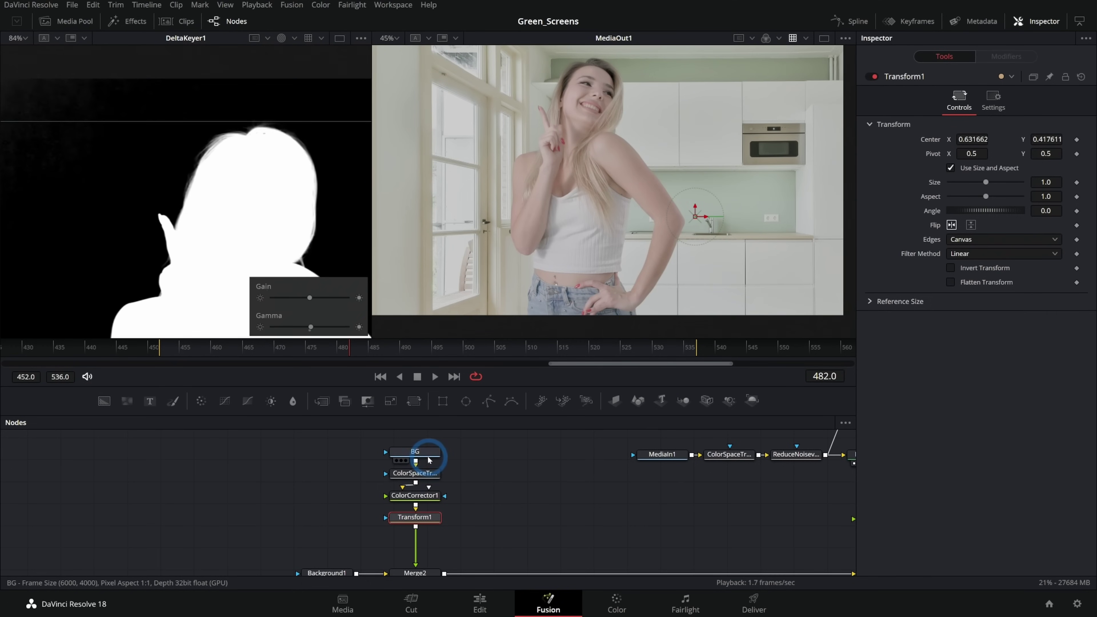
pyautogui.click(419, 452)
pyautogui.press('1')
pyautogui.scroll(-6, 289, 71)
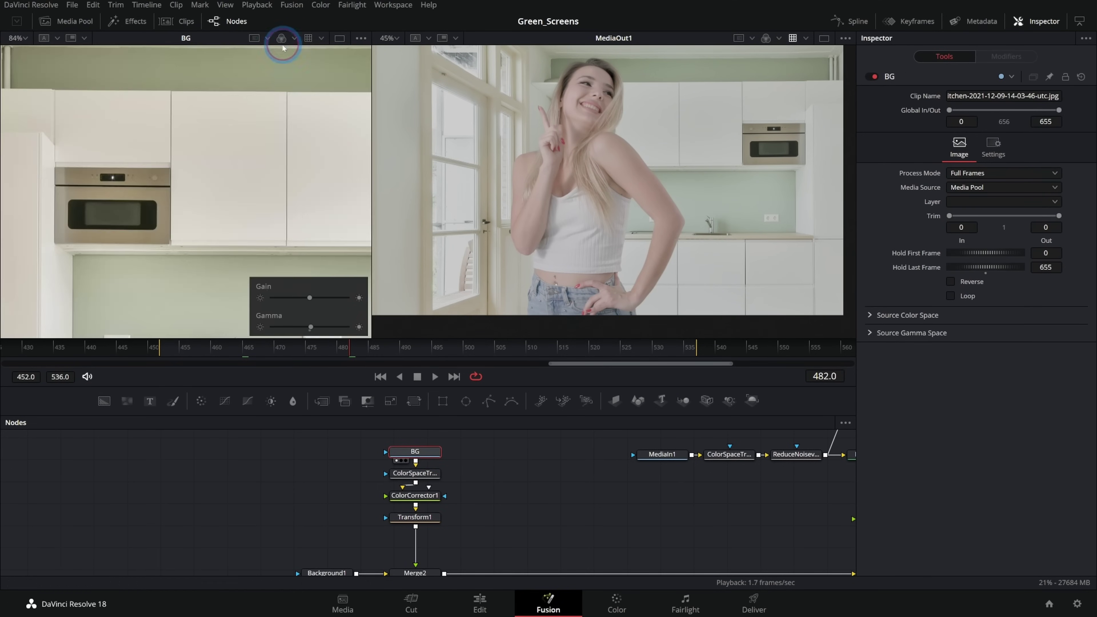
pyautogui.moveTo(233, 201); pyautogui.dragTo(247, 177)
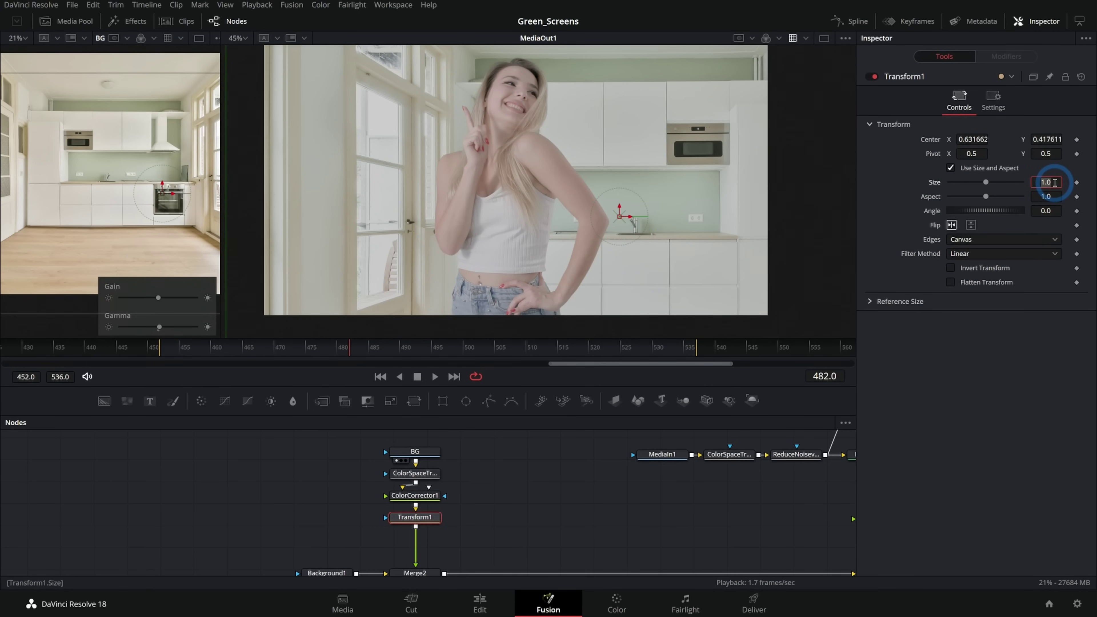
# Step: Set Transform1's Size to 1.3 and move the kitchen to a center X of about 0.57
pyautogui.press('Return')
pyautogui.moveTo(607, 235); pyautogui.dragTo(572, 231)
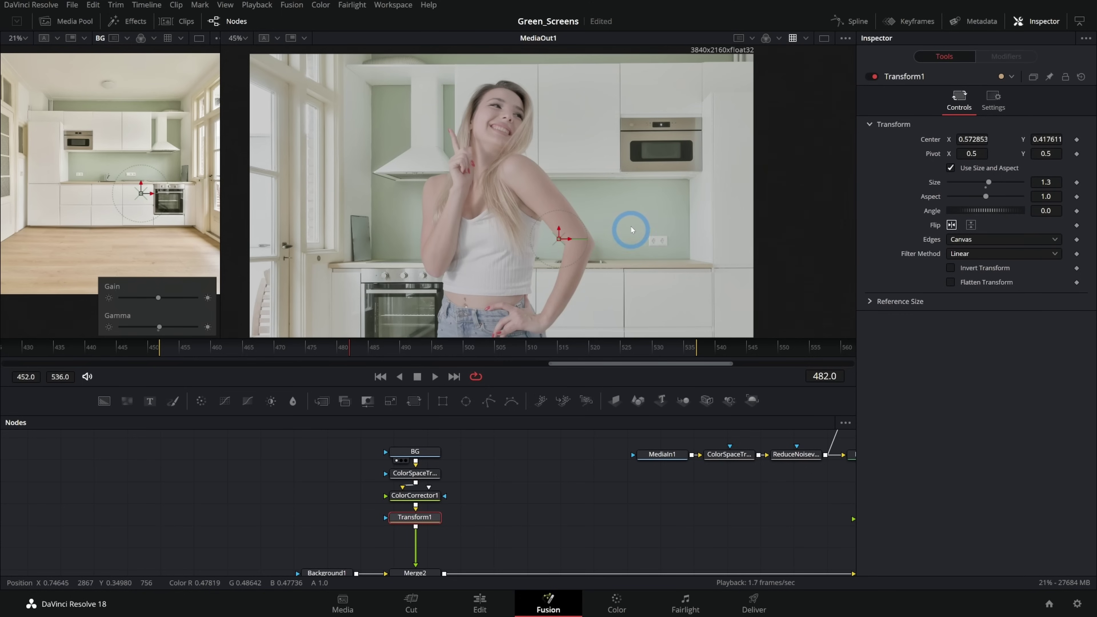
# Step: Move the background nodes up to make room above Merge2 and add a Lens Blur after Transform1
pyautogui.moveTo(480, 529); pyautogui.dragTo(389, 447)
pyautogui.moveTo(440, 521); pyautogui.dragTo(440, 493)
pyautogui.click(475, 520)
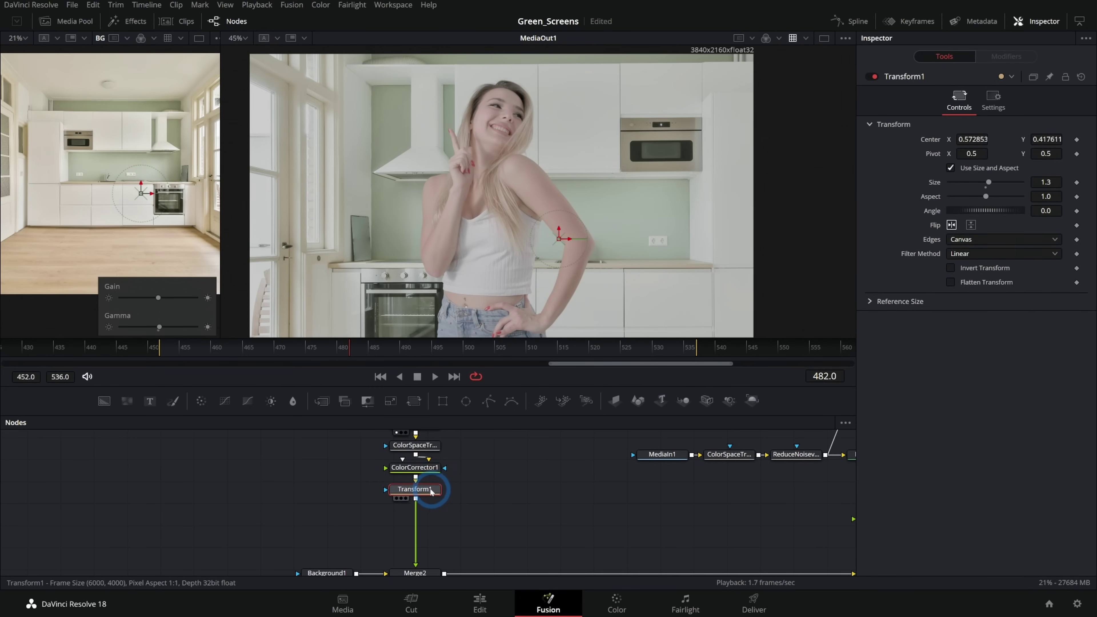
pyautogui.hotkey('shift', 'space')
pyautogui.write('lens')
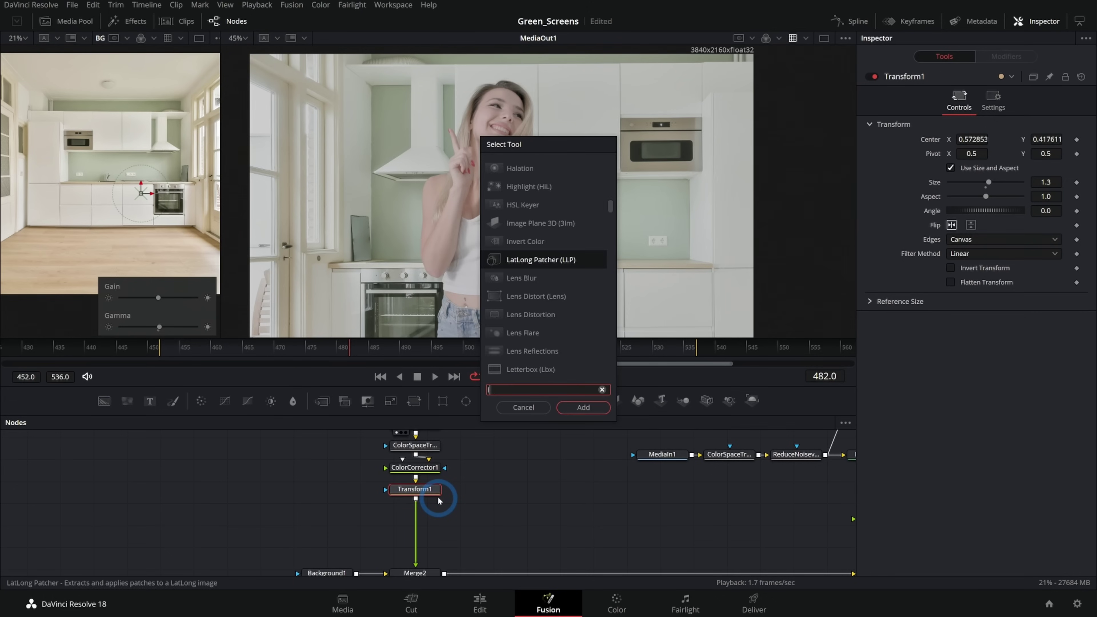
pyautogui.press('Return')
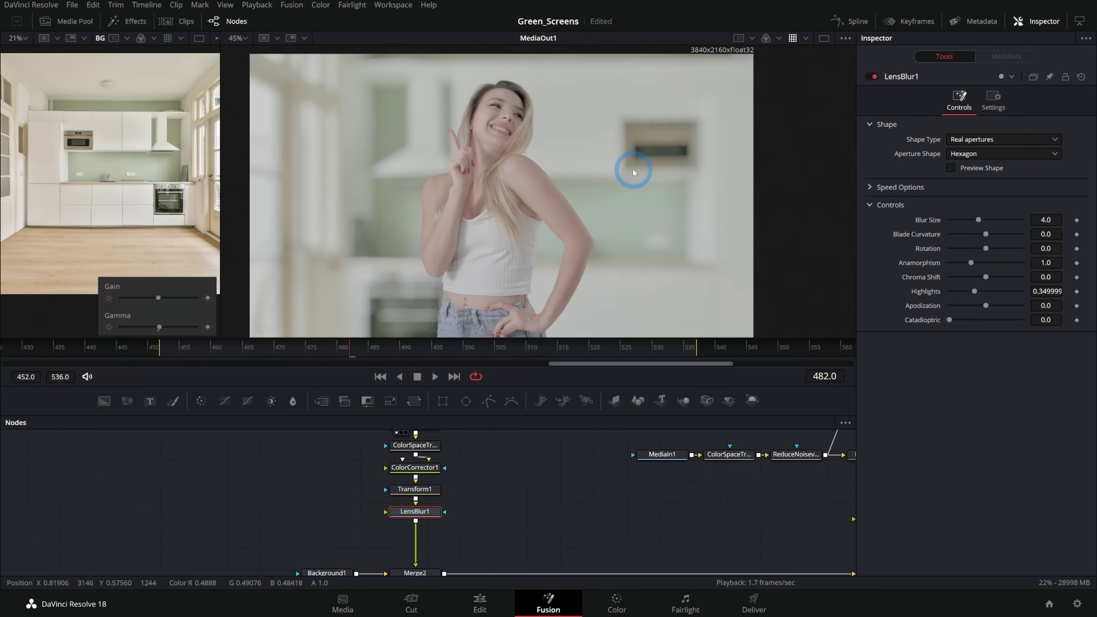
# Step: Lower the Lens Blur's Blur Size and reposition the kitchen to a center of about X 0.53, Y 0.39
pyautogui.scroll(5, 632, 166)
pyautogui.moveTo(580, 165); pyautogui.dragTo(612, 248)
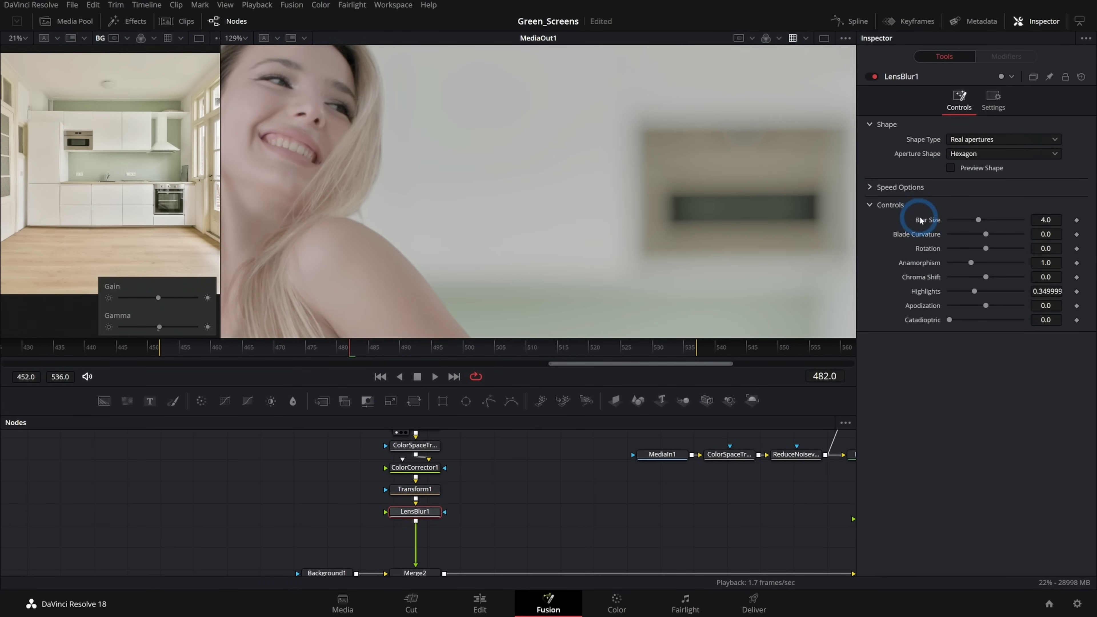
pyautogui.moveTo(979, 219)
pyautogui.mouseDown()
pyautogui.moveTo(946, 221)
pyautogui.moveTo(965, 227)
pyautogui.mouseUp()
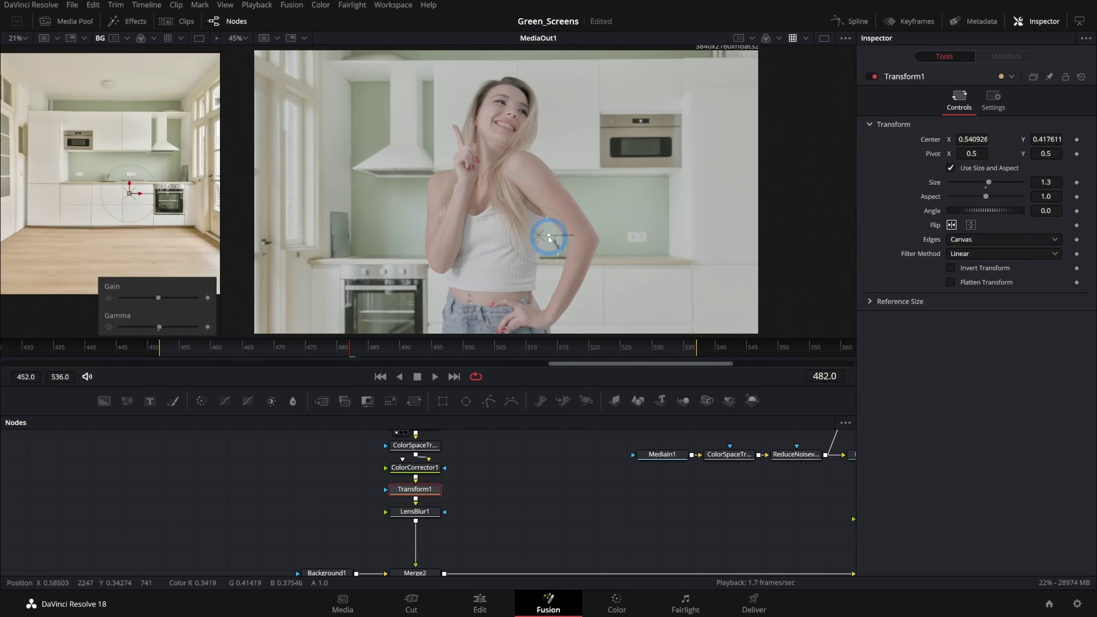
pyautogui.moveTo(551, 238); pyautogui.dragTo(532, 243)
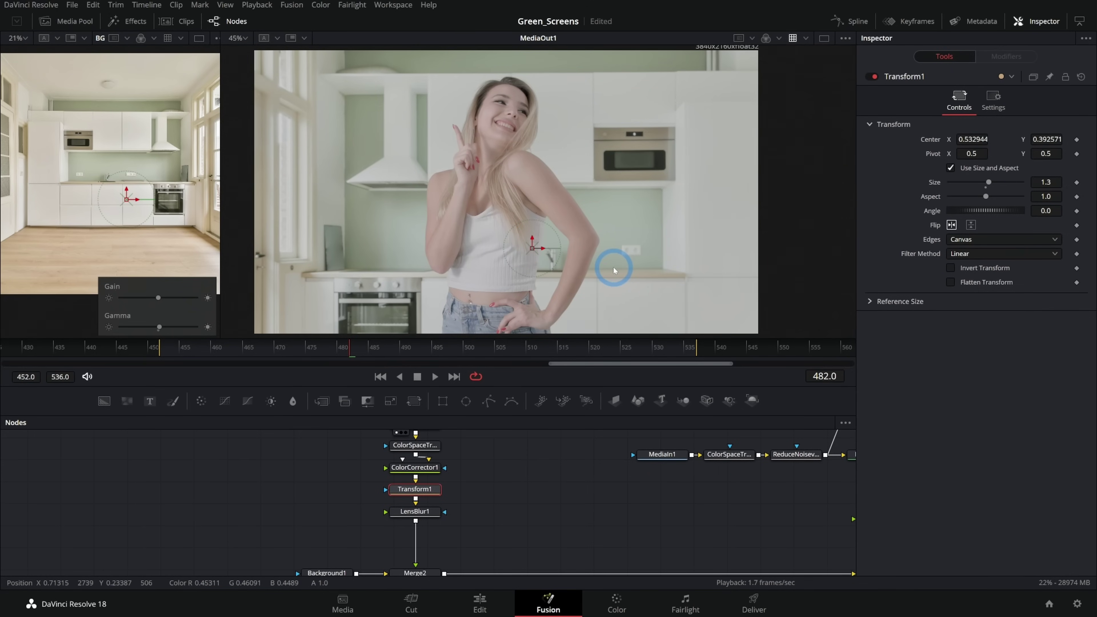
# Step: Compare the composite with and without the background's ColorCorrector1, Transform1 and LensBlur1 by toggling all three together
pyautogui.moveTo(492, 525); pyautogui.dragTo(427, 471)
pyautogui.hotkey('ctrl', 'p')
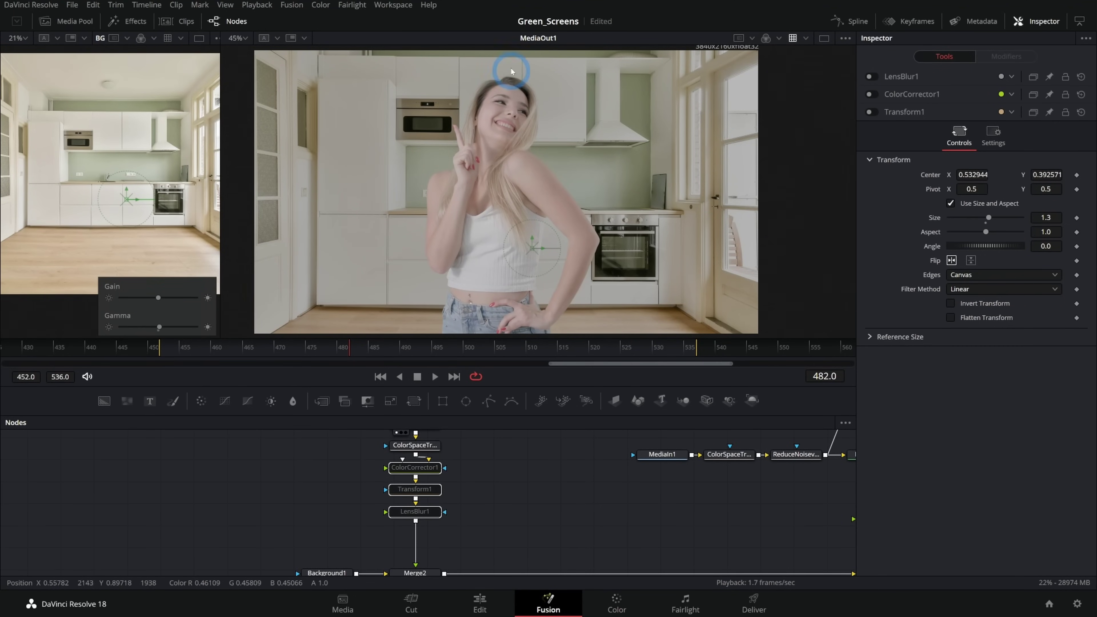
pyautogui.hotkey('ctrl', 'p')
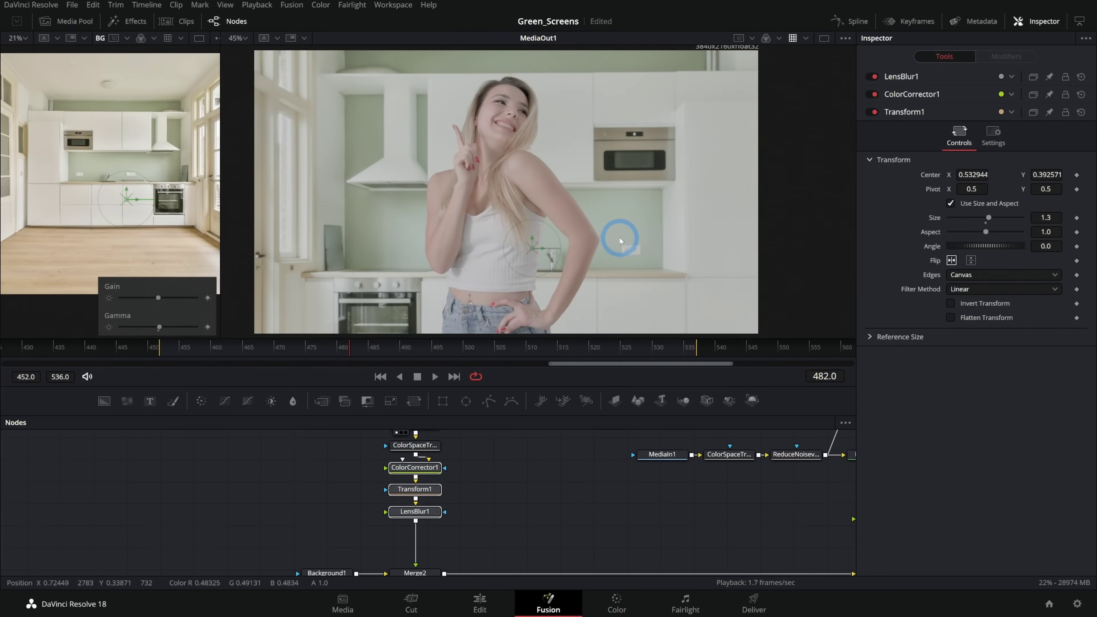
pyautogui.click(578, 476)
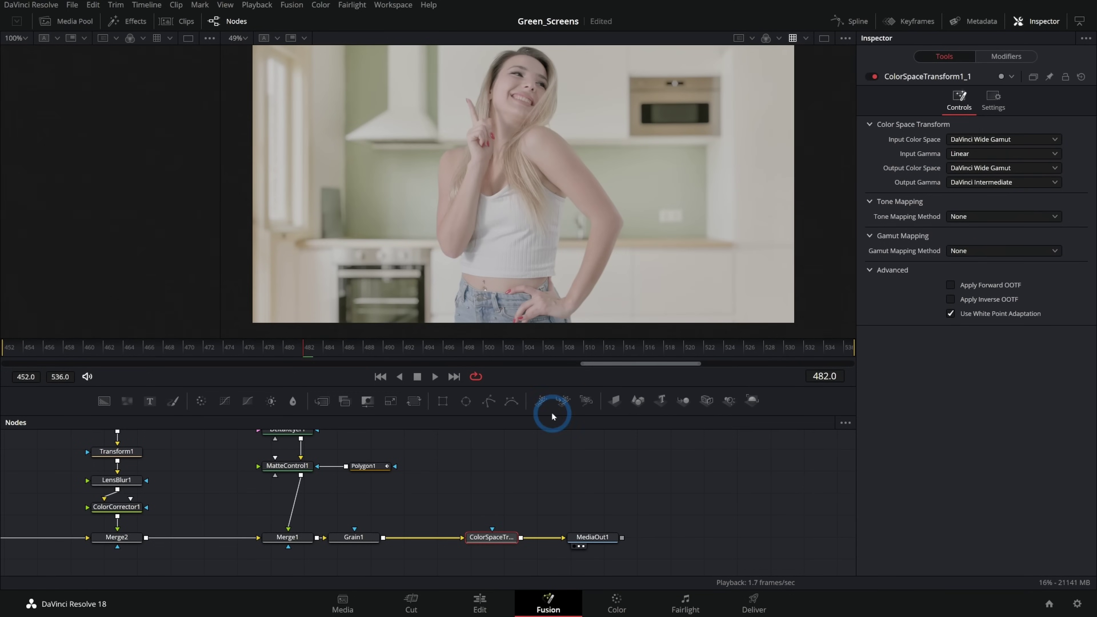
# Step: Space Grain1, the output Color Space Transform and MediaOut1 further away from Merge1, and select Grain1
pyautogui.moveTo(466, 479); pyautogui.dragTo(497, 482)
pyautogui.moveTo(387, 516); pyautogui.dragTo(676, 552)
pyautogui.moveTo(403, 538); pyautogui.dragTo(501, 539)
pyautogui.click(501, 539)
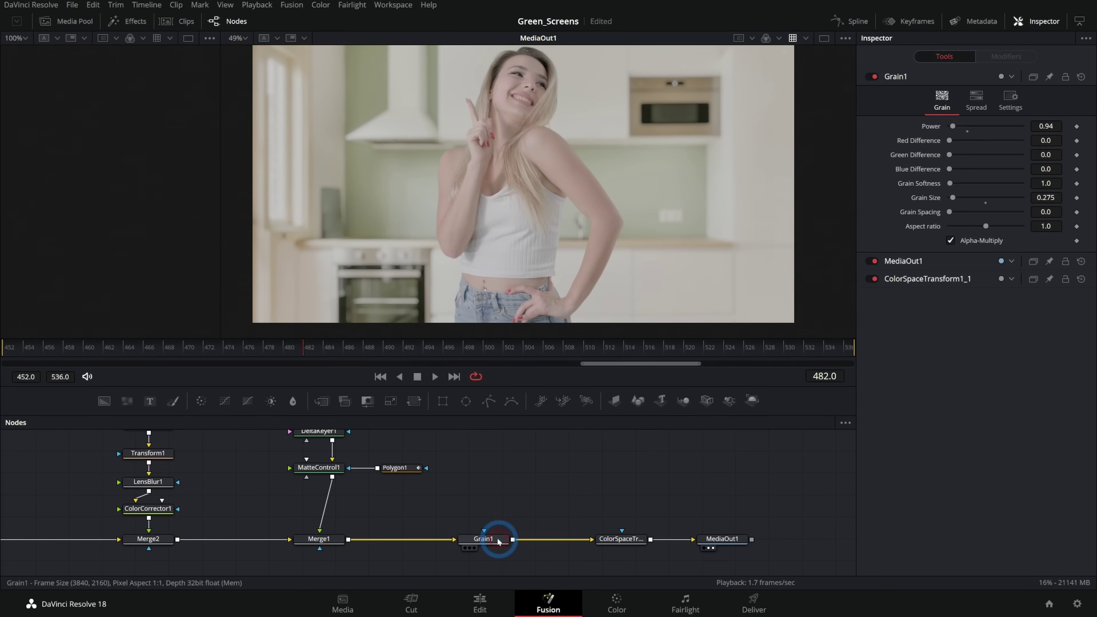
# Step: Examine the added grain close up on the blurred microwave and on the woman, using short playback
pyautogui.scroll(6, 686, 257)
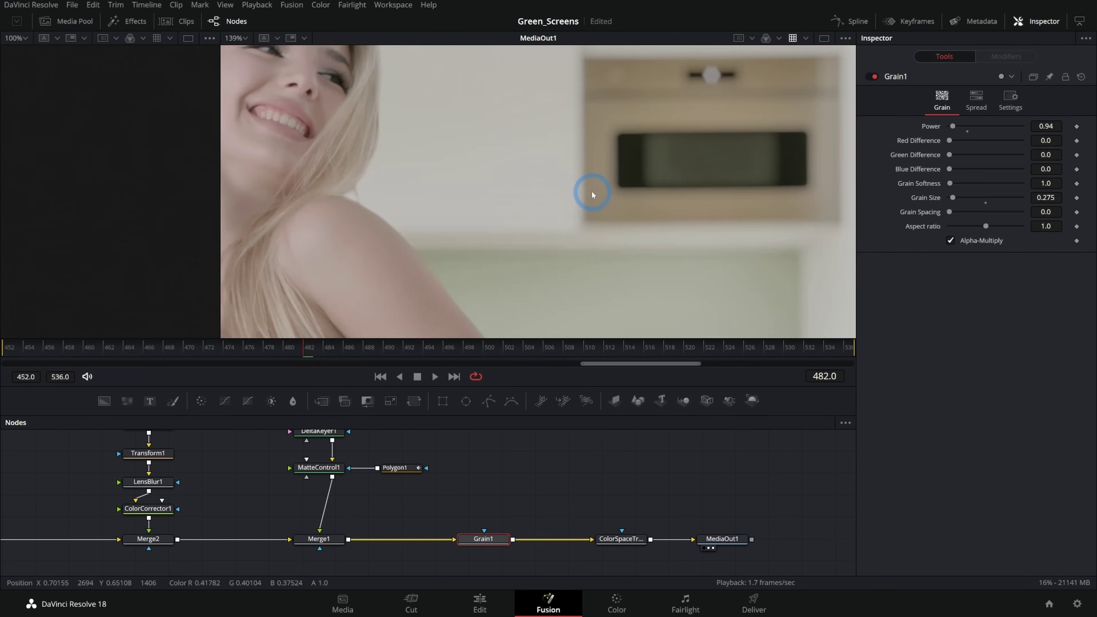
pyautogui.scroll(6, 613, 213)
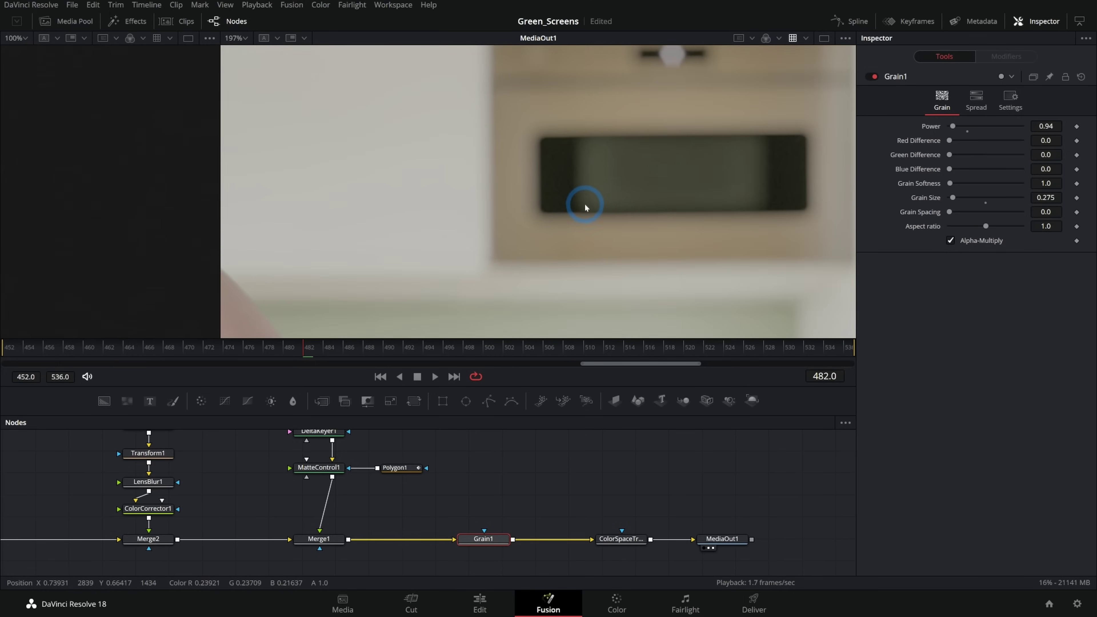
pyautogui.click(417, 377)
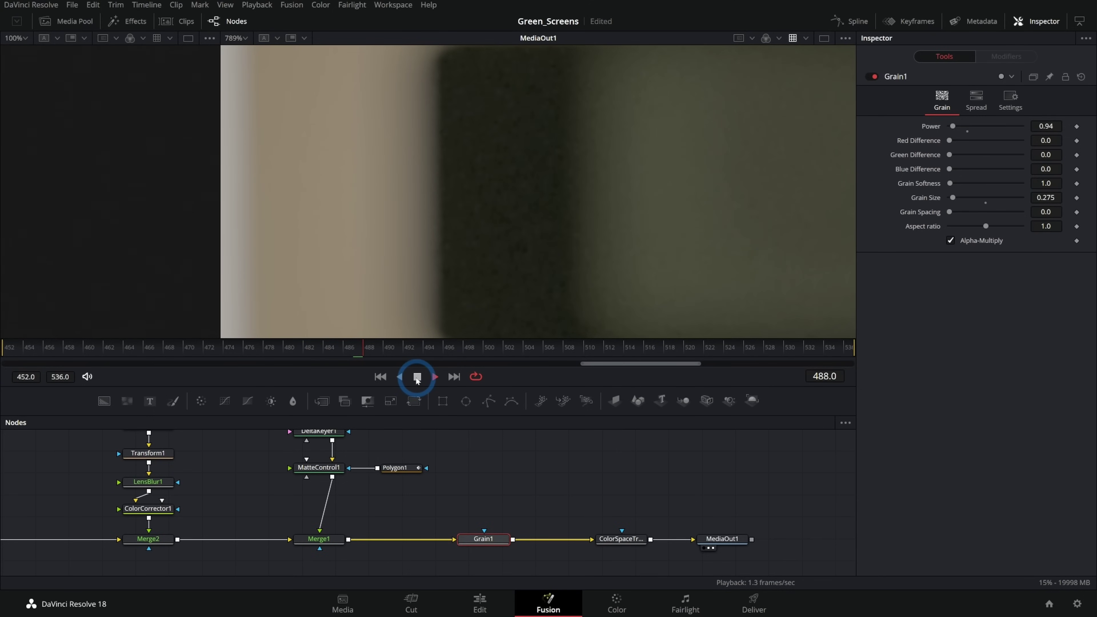
pyautogui.scroll(-8, 455, 232)
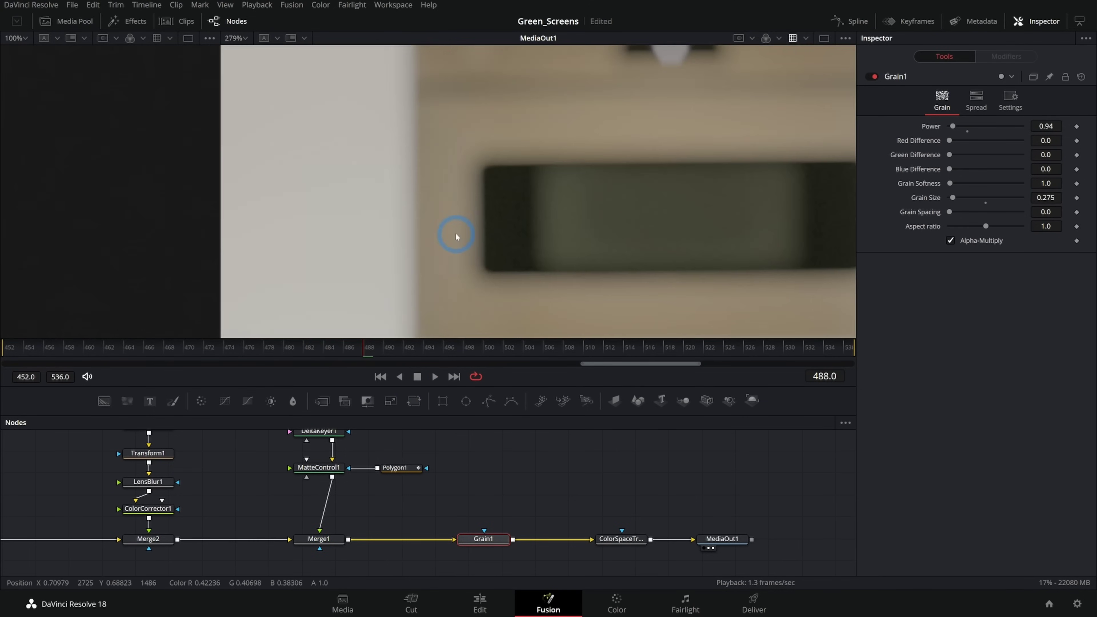
pyautogui.scroll(3, 587, 225)
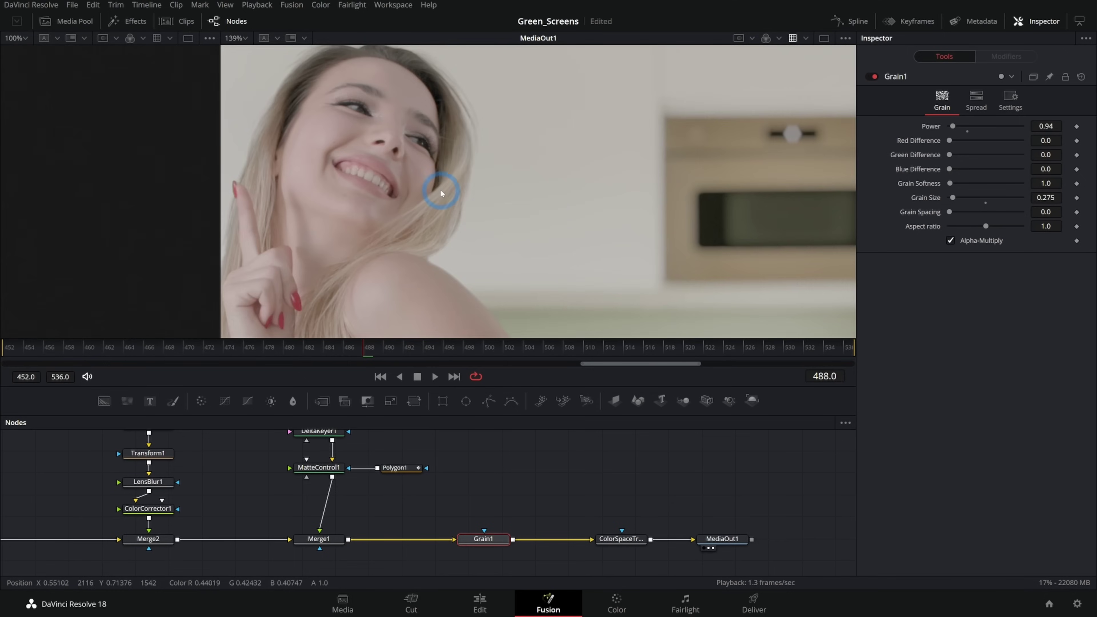
pyautogui.moveTo(592, 231); pyautogui.dragTo(283, 160)
pyautogui.moveTo(630, 278); pyautogui.dragTo(546, 227)
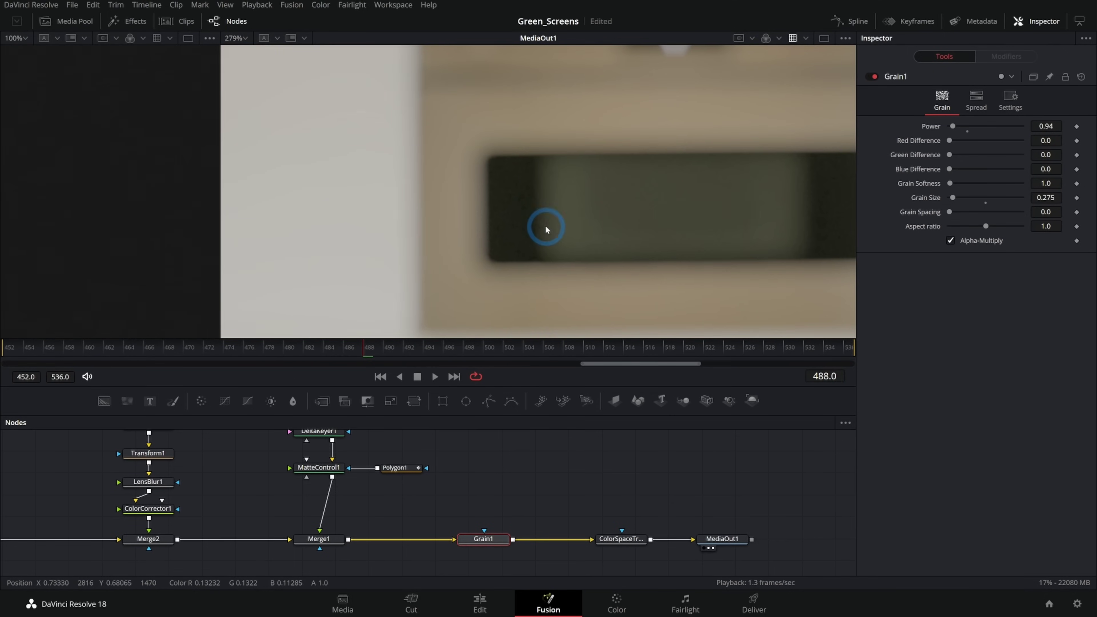
pyautogui.click(417, 377)
# Step: Review the whole composite in full-screen playback
pyautogui.scroll(-6, 541, 279)
pyautogui.moveTo(528, 278); pyautogui.dragTo(528, 254)
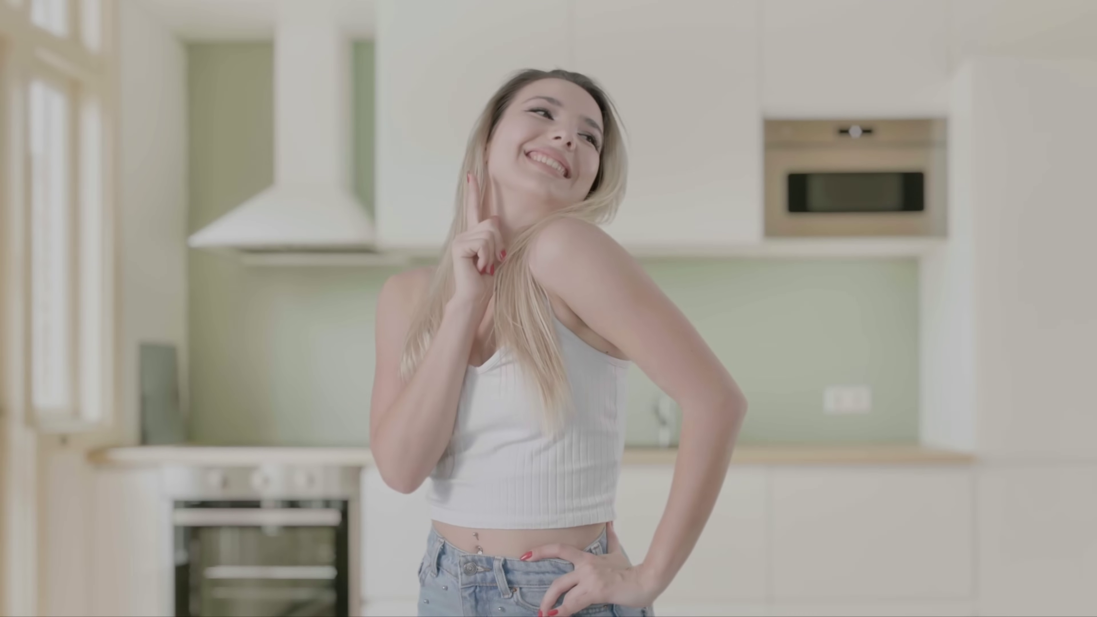
pyautogui.moveTo(735, 397)
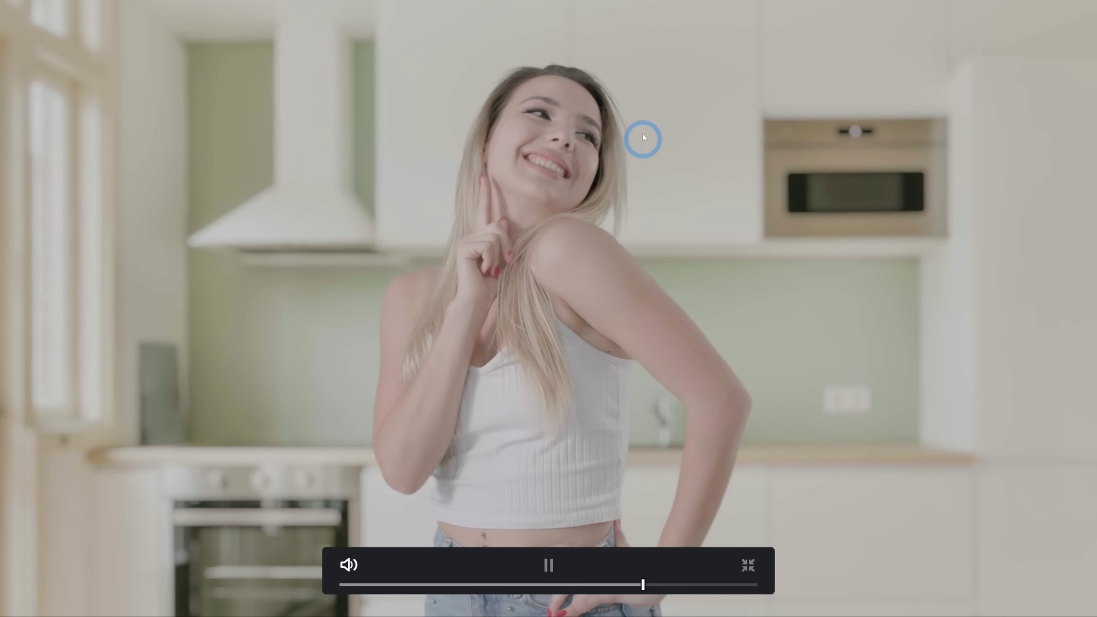